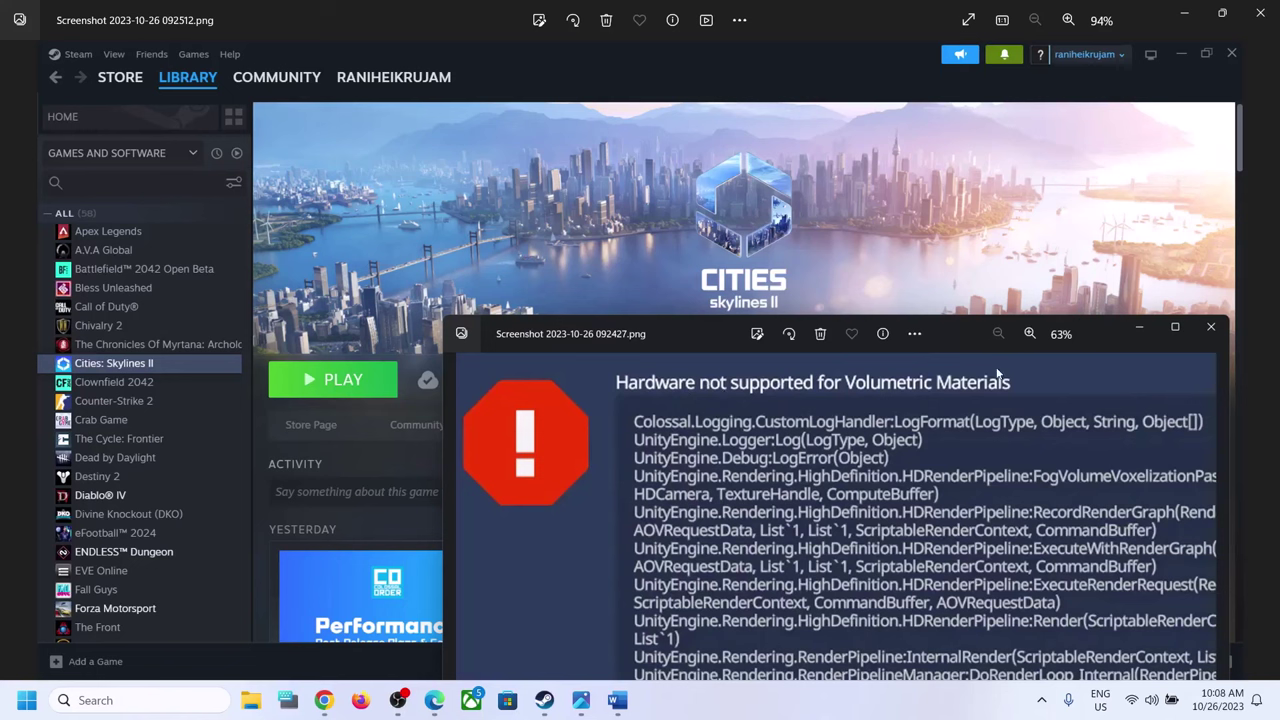
Step: Bring the Word guide Document1, listing Step 1 and Step 2 of the fix, to the front
{"action": "left_click", "coordinate": [618, 705]}
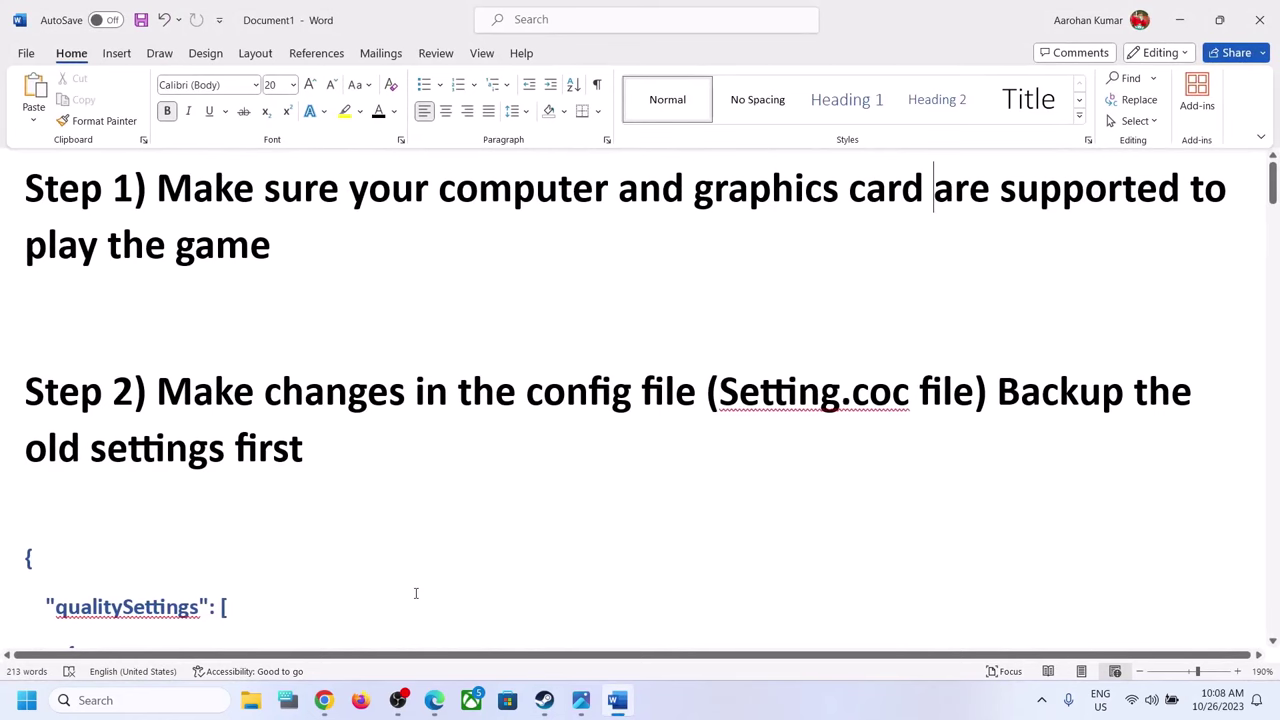
Step: Review the Steam page's minimum processor and graphics card requirements, then minimize Chrome
{"action": "left_click", "coordinate": [323, 703]}
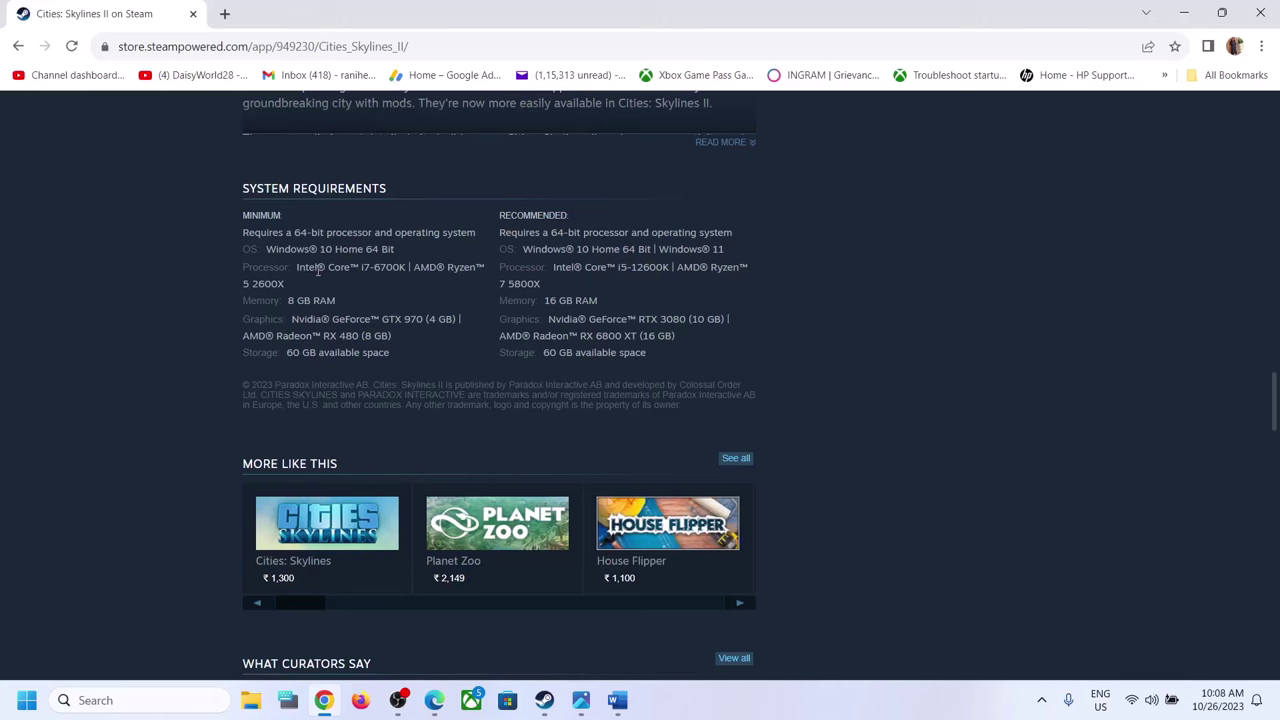
{"action": "left_click_drag", "start_coordinate": [297, 267], "coordinate": [392, 280]}
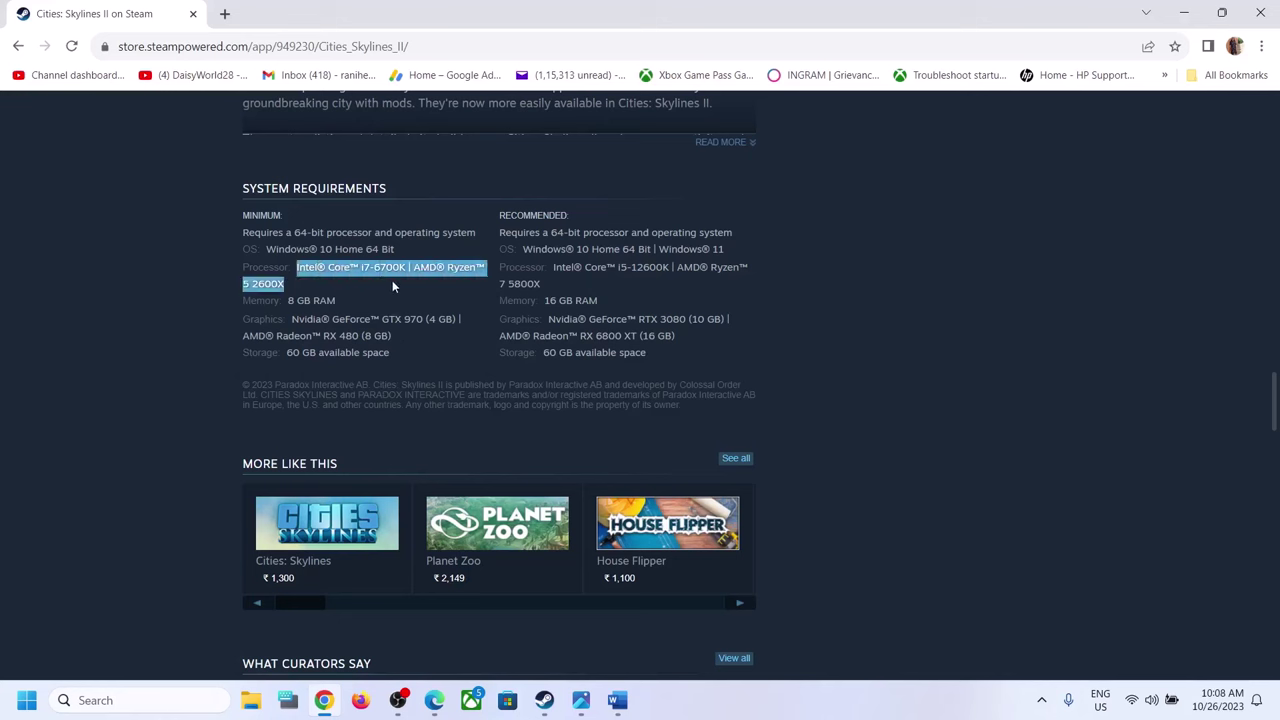
{"action": "left_click", "coordinate": [292, 318]}
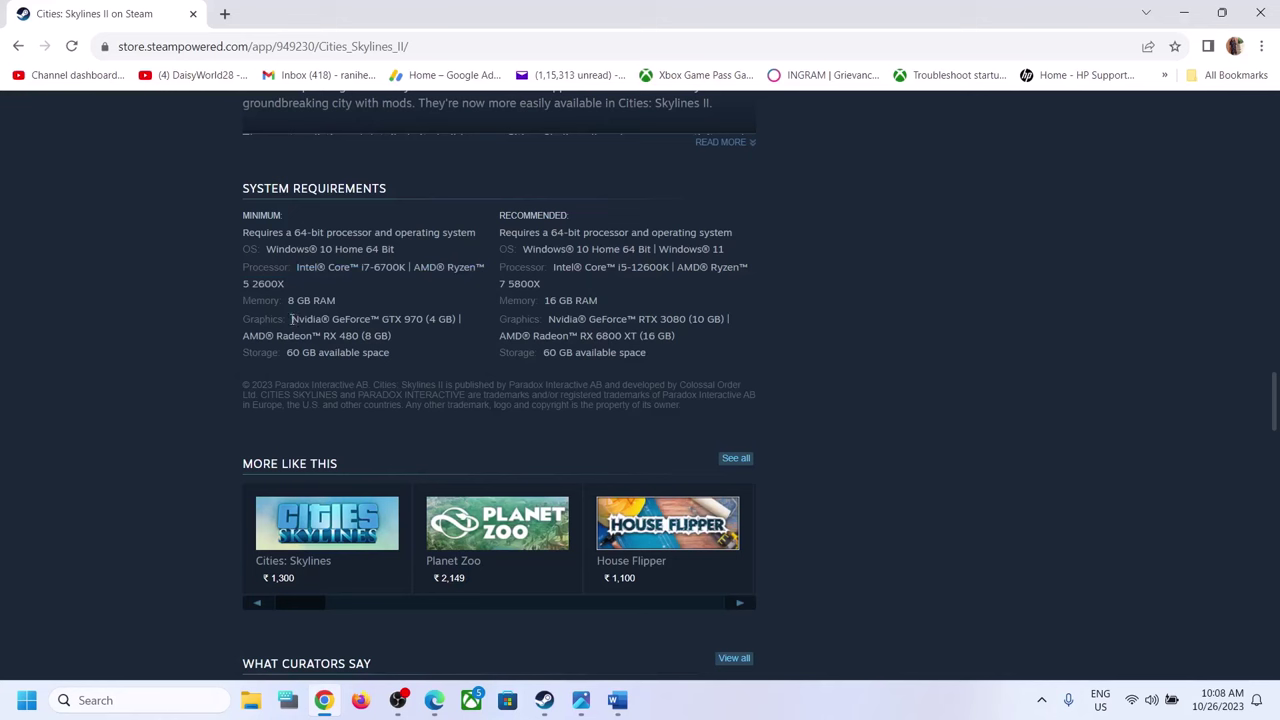
{"action": "left_click_drag", "start_coordinate": [291, 318], "coordinate": [424, 319]}
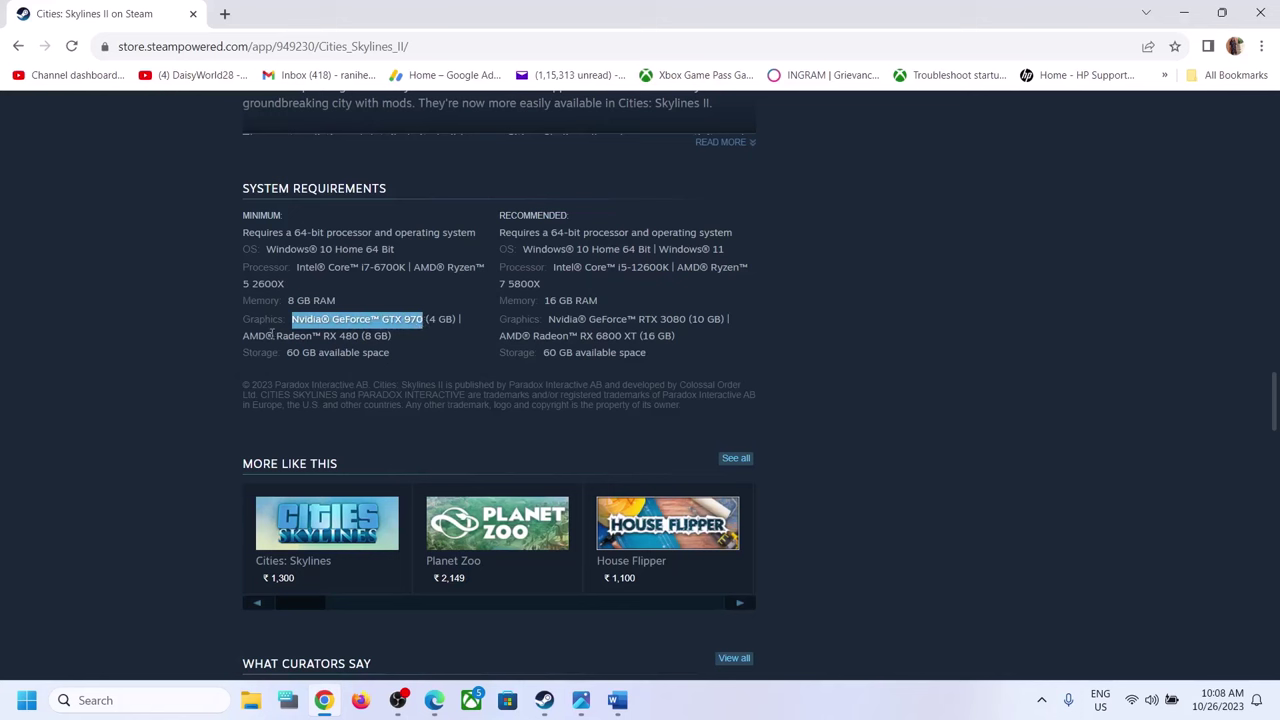
{"action": "left_click_drag", "start_coordinate": [274, 336], "coordinate": [362, 337]}
{"action": "left_click", "coordinate": [402, 343]}
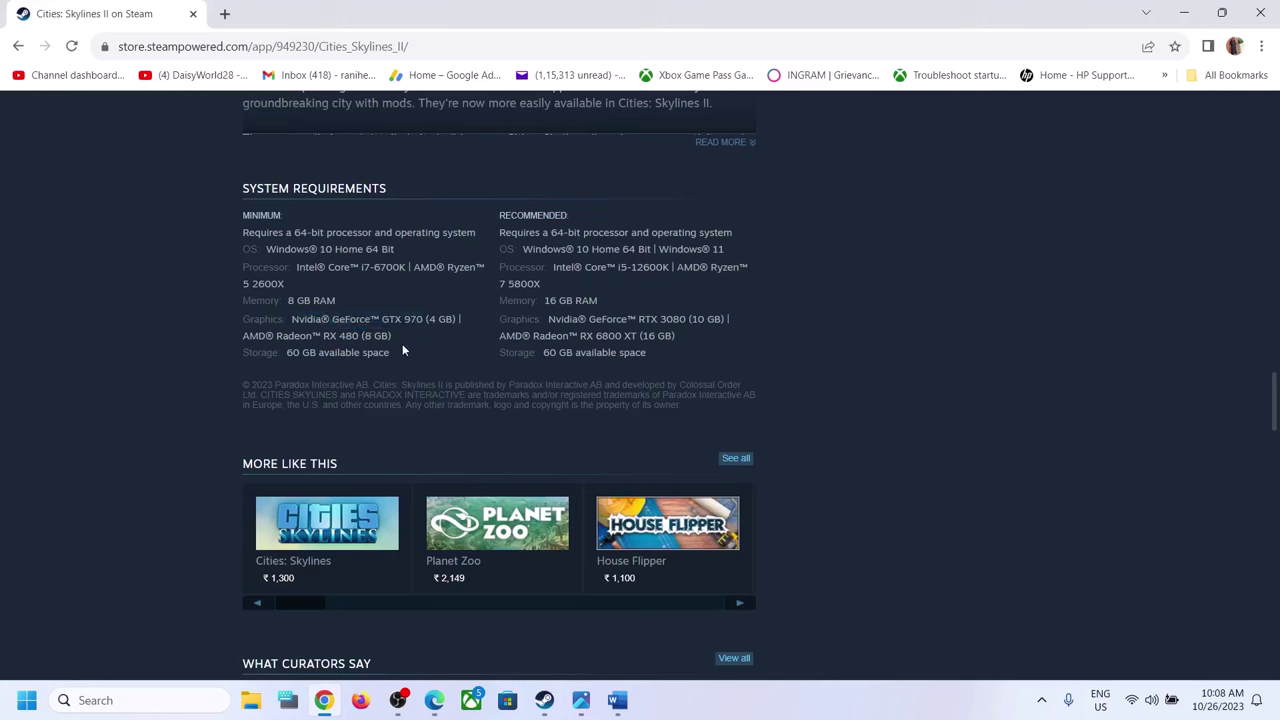
{"action": "left_click_drag", "start_coordinate": [255, 232], "coordinate": [410, 338]}
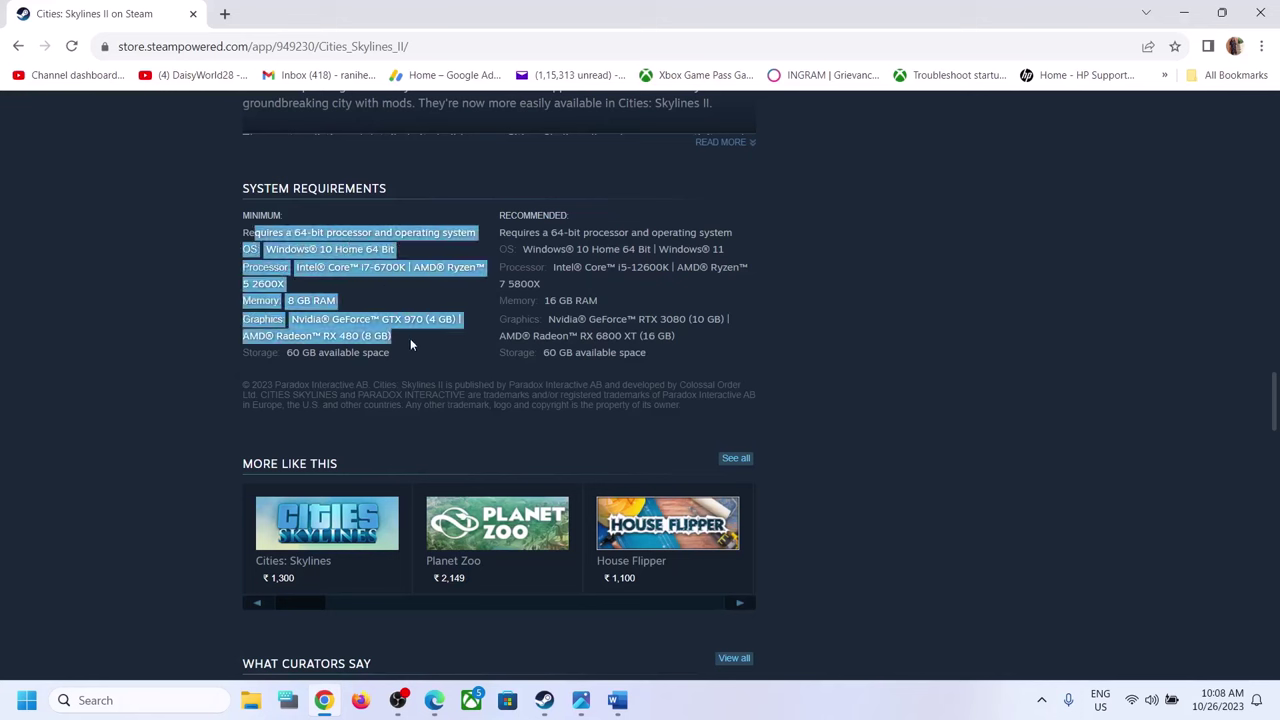
{"action": "left_click", "coordinate": [1184, 13]}
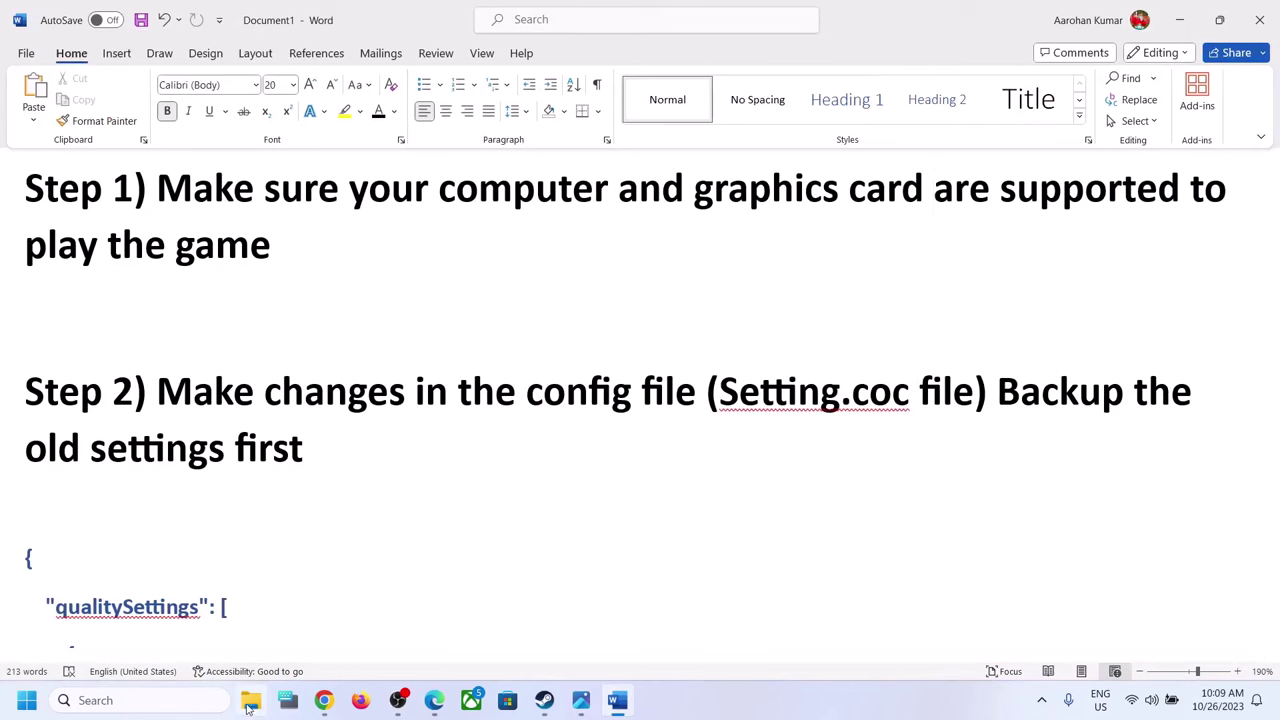
Step: Open the user's profile folder under OS (C:) > Users in File Explorer
{"action": "left_click", "coordinate": [248, 704]}
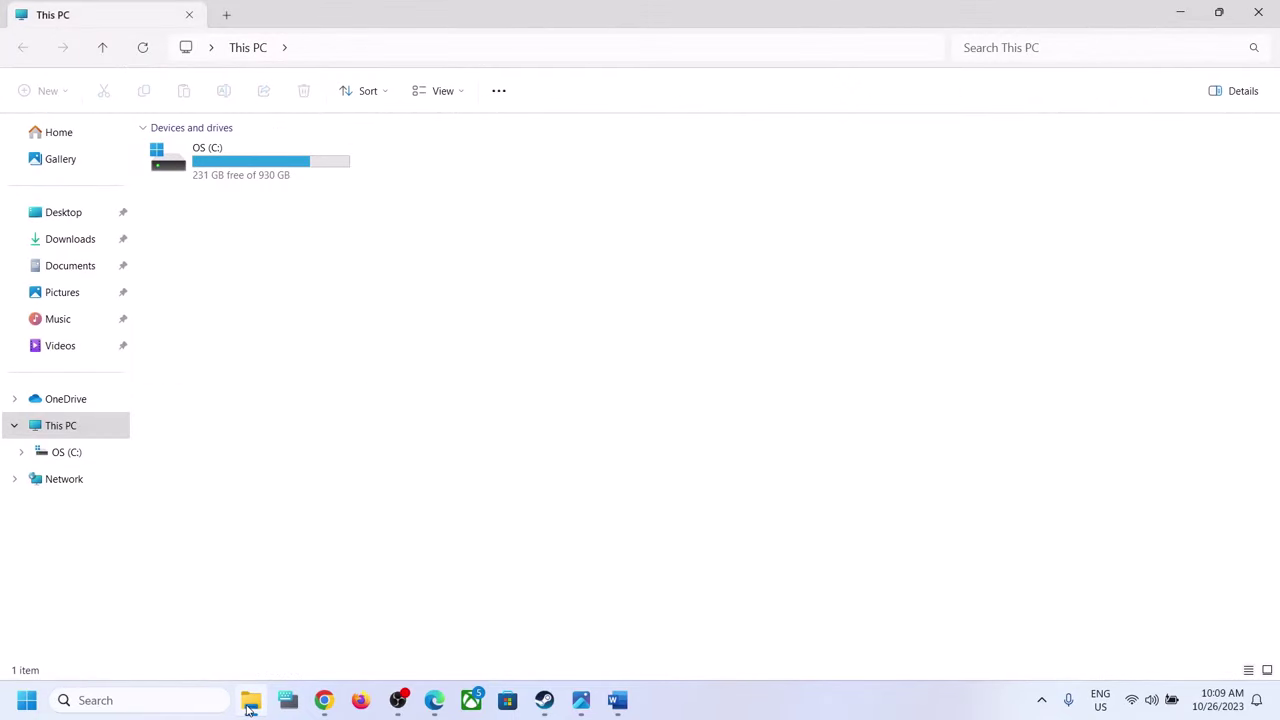
{"action": "double_click", "coordinate": [250, 189]}
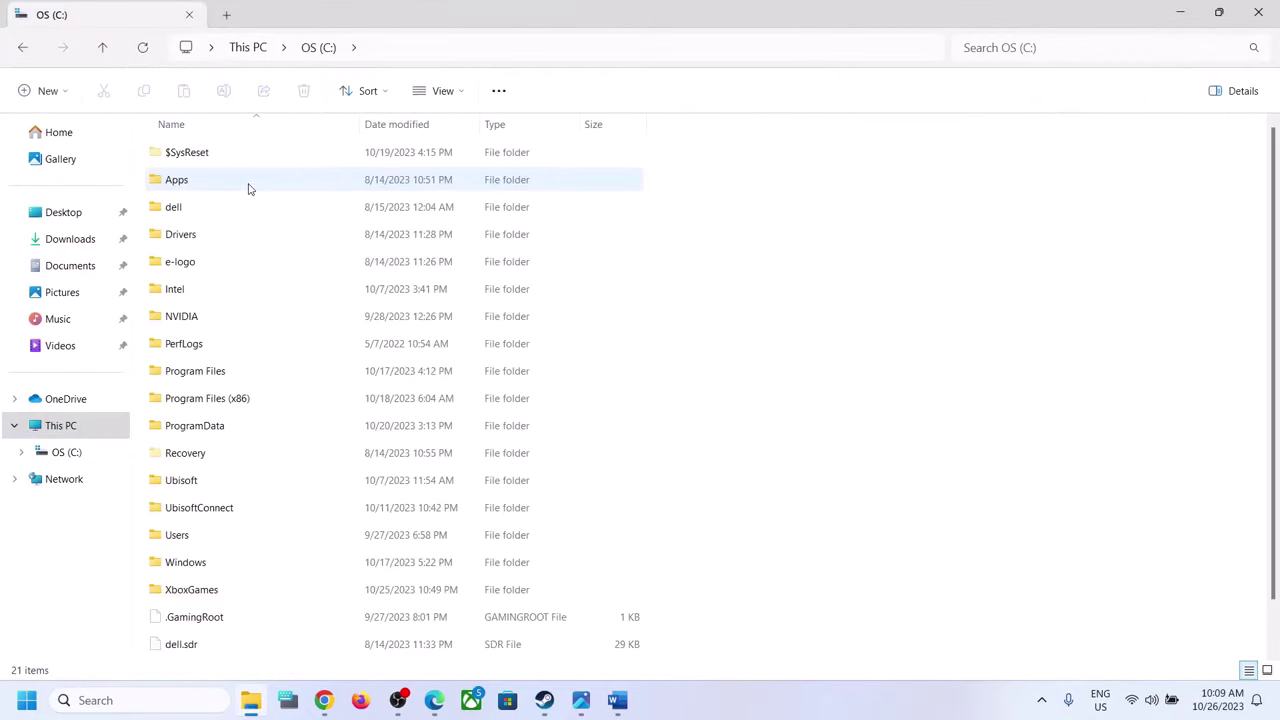
{"action": "left_click", "coordinate": [200, 542]}
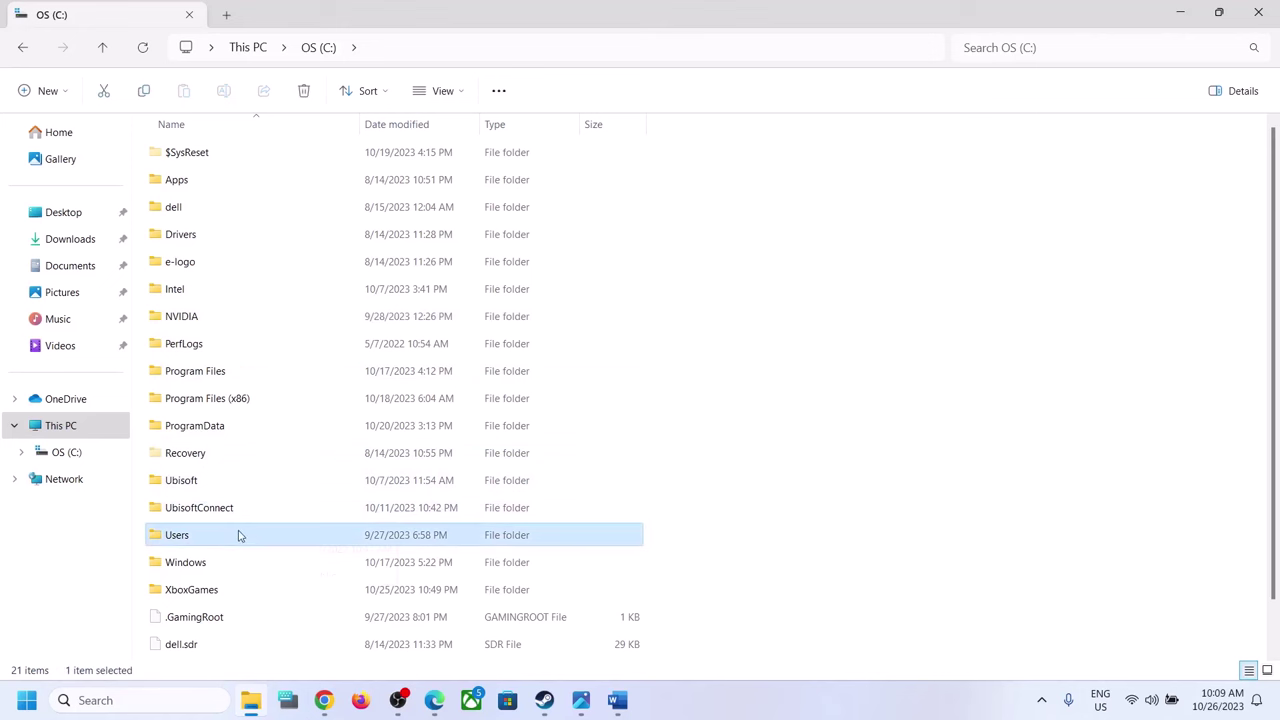
{"action": "double_click", "coordinate": [236, 537]}
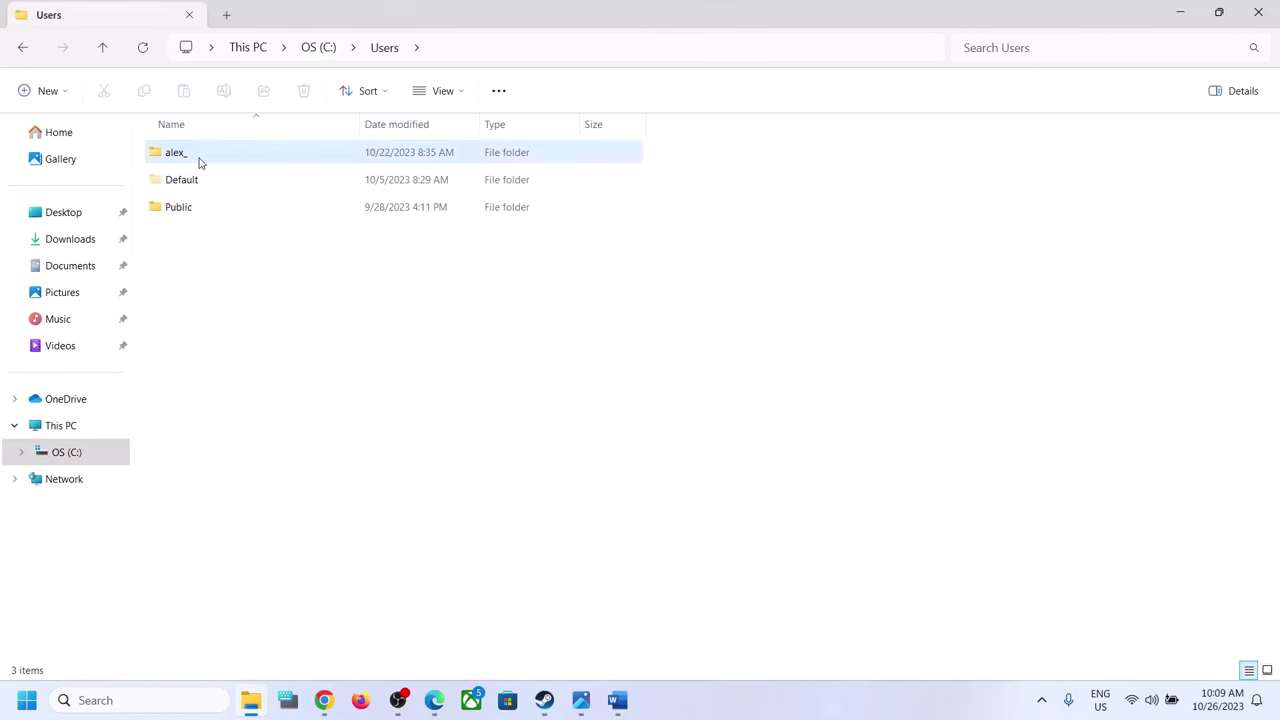
{"action": "left_click", "coordinate": [200, 158]}
{"action": "double_click", "coordinate": [236, 157]}
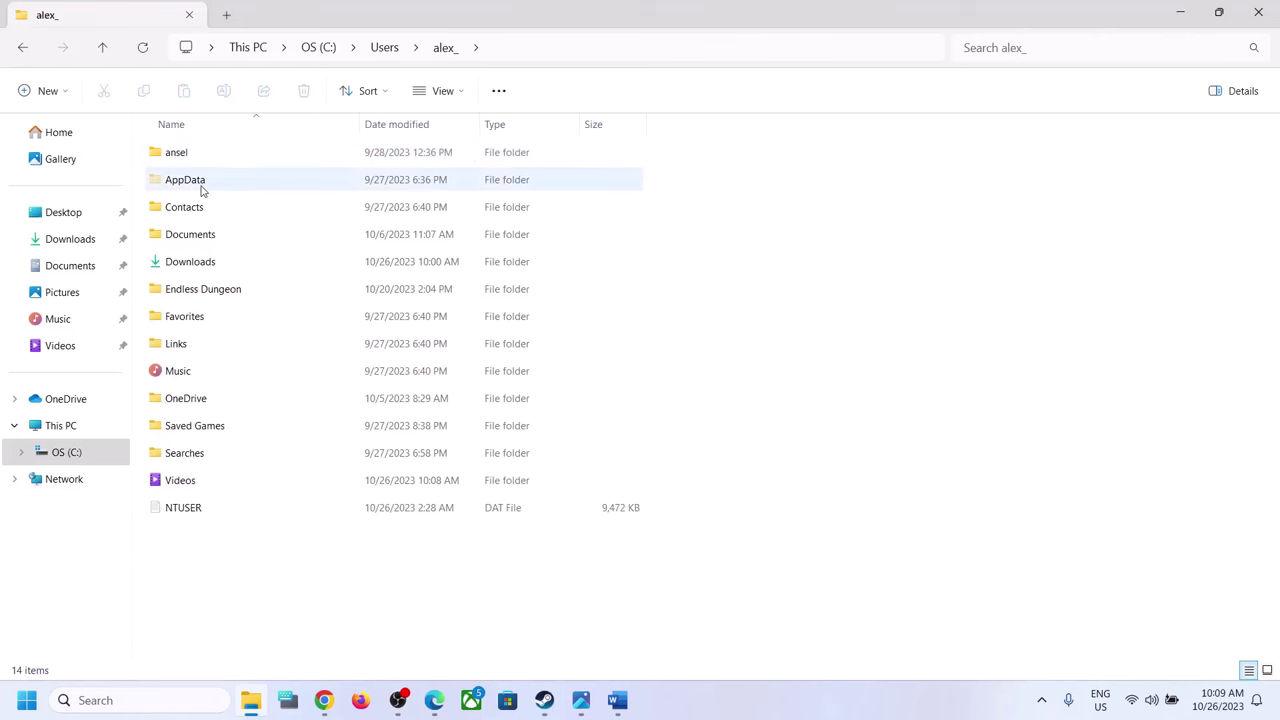
Step: Turn on Hidden items so AppData appears among the folder's 14 items
{"action": "left_click", "coordinate": [201, 190]}
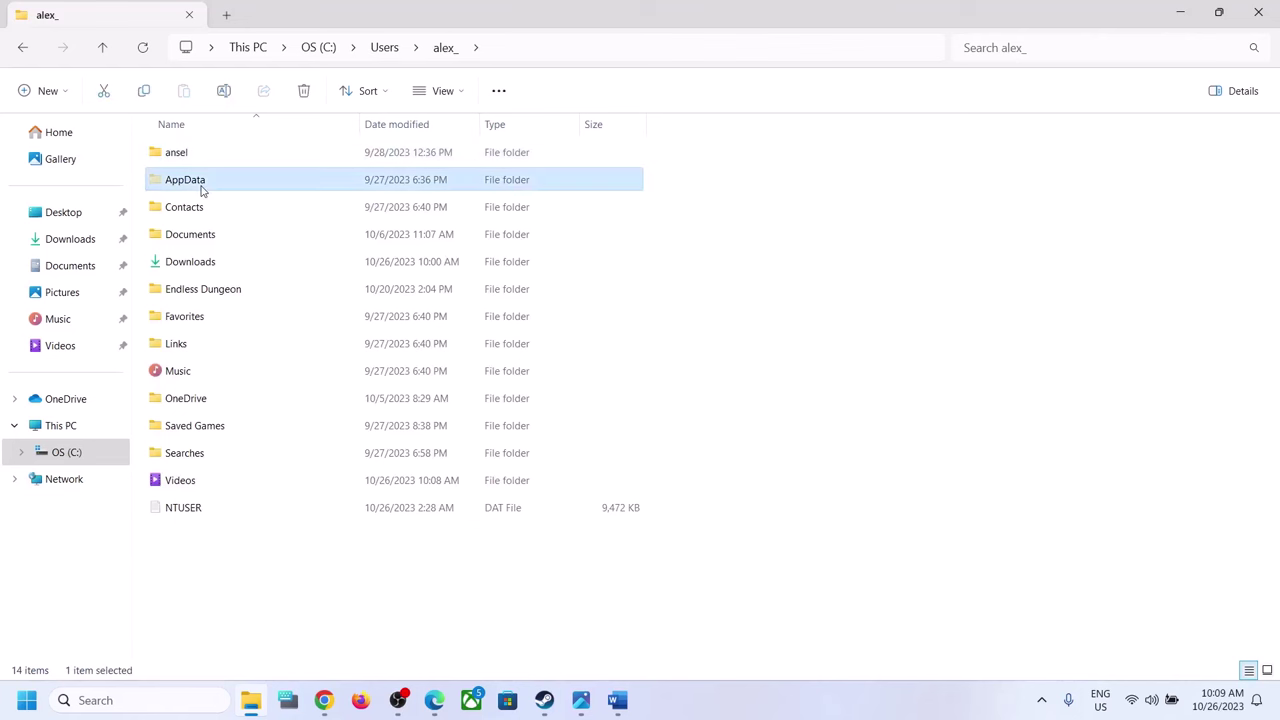
{"action": "left_click", "coordinate": [463, 95]}
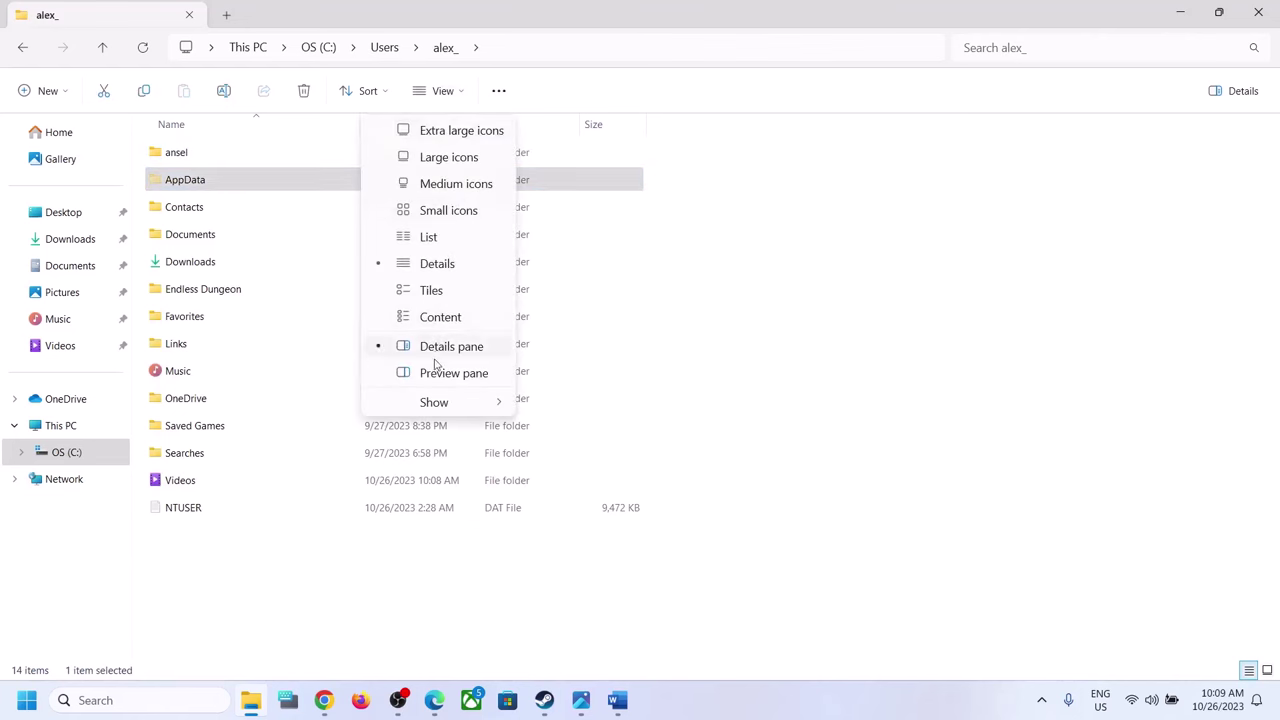
{"action": "mouse_move", "coordinate": [434, 402]}
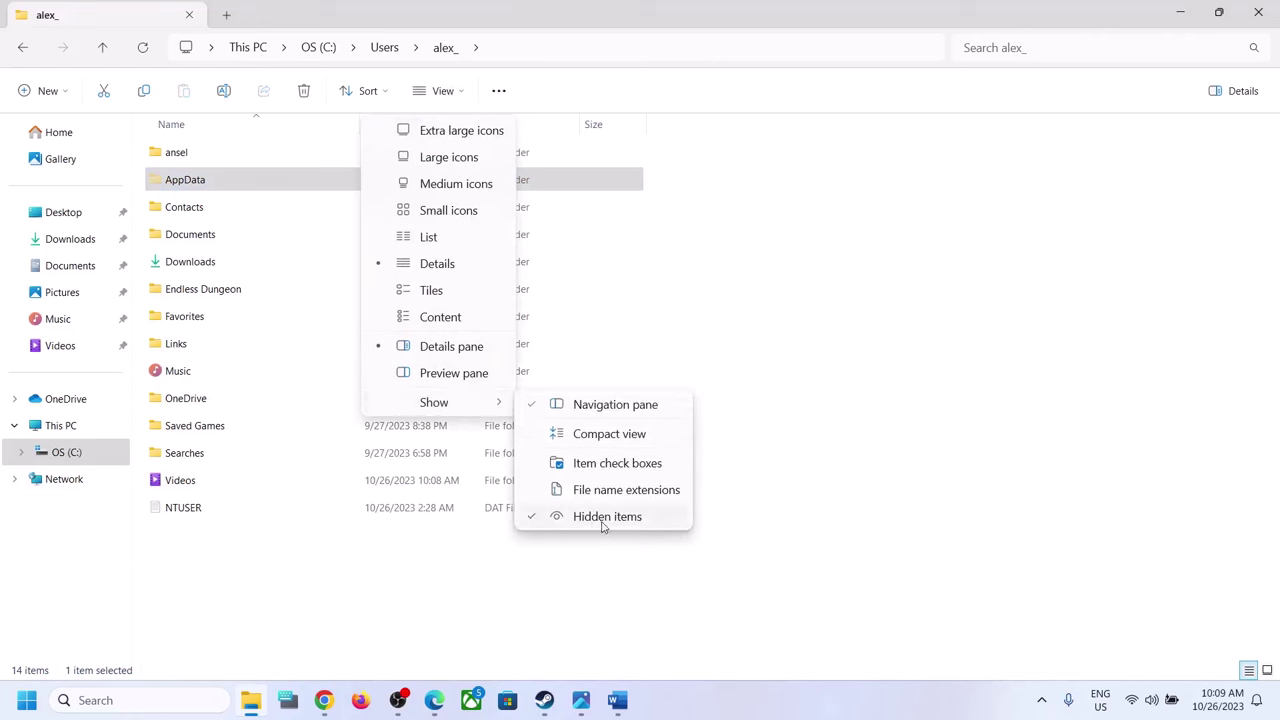
{"action": "left_click", "coordinate": [228, 188]}
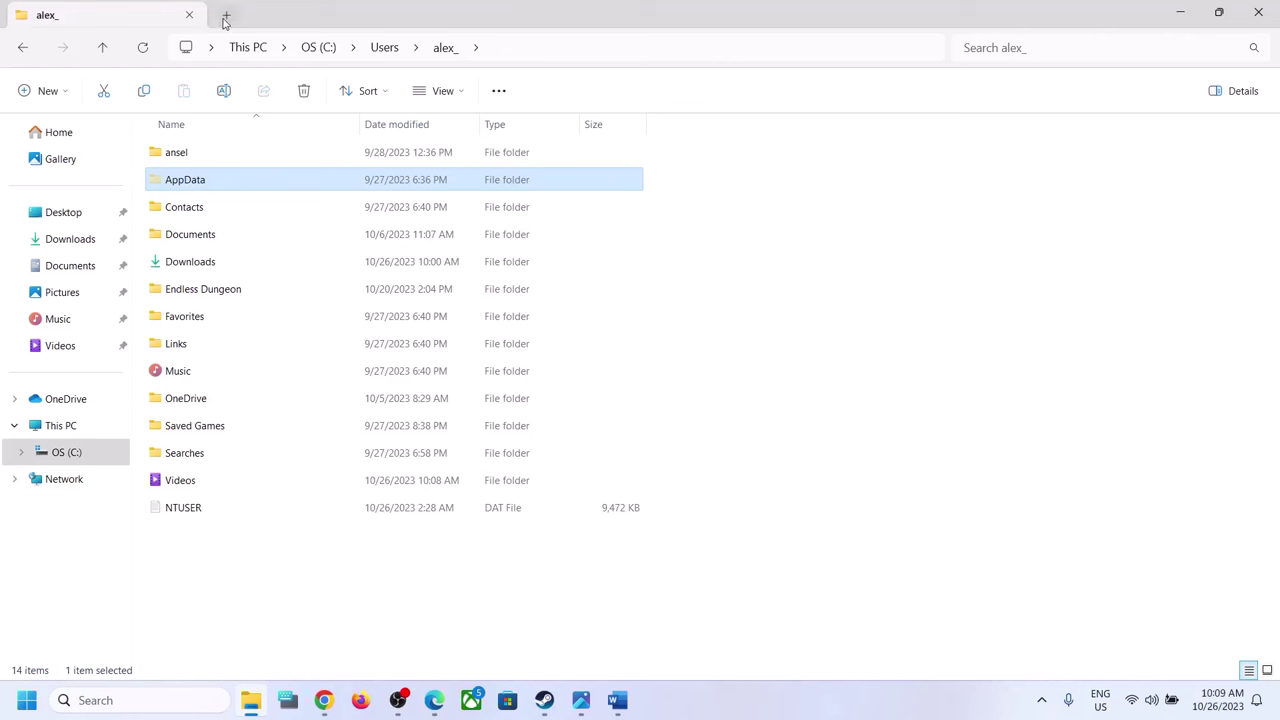
Step: Go into AppData\LocalLow\Colossal Order\Cities Skylines II and select Settings.coc
{"action": "double_click", "coordinate": [215, 182]}
{"action": "left_click", "coordinate": [197, 181]}
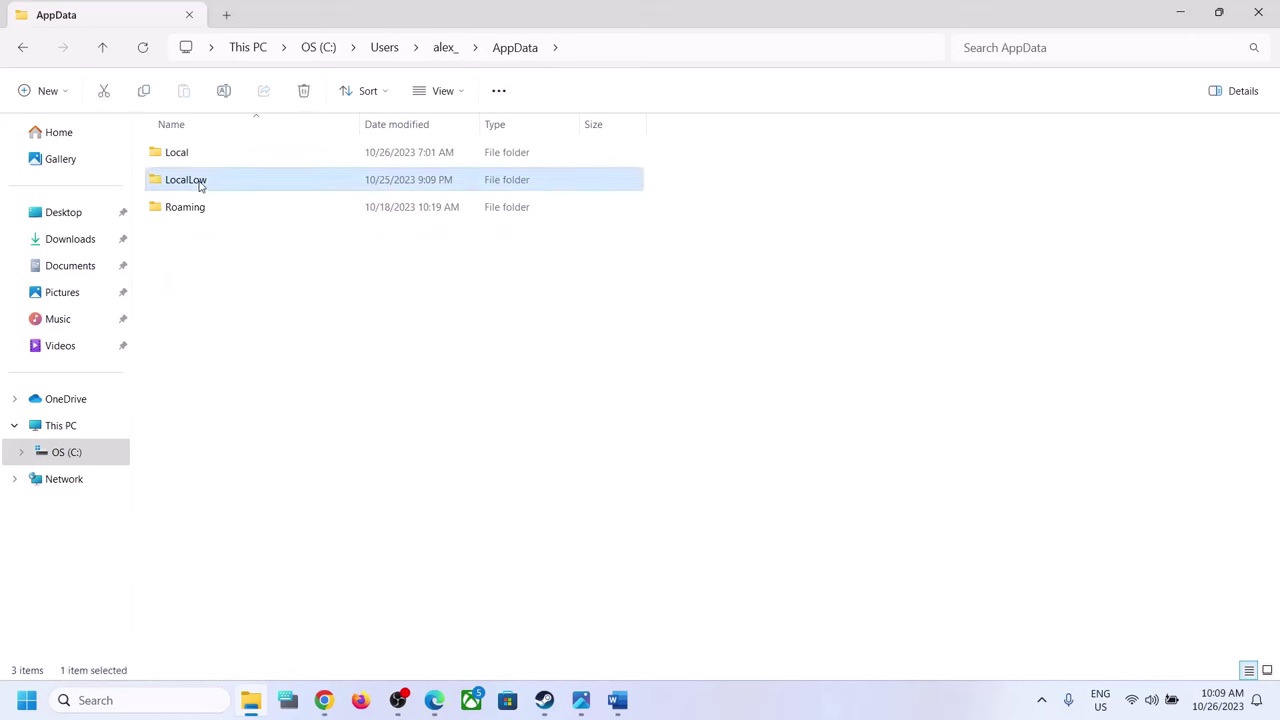
{"action": "double_click", "coordinate": [227, 189]}
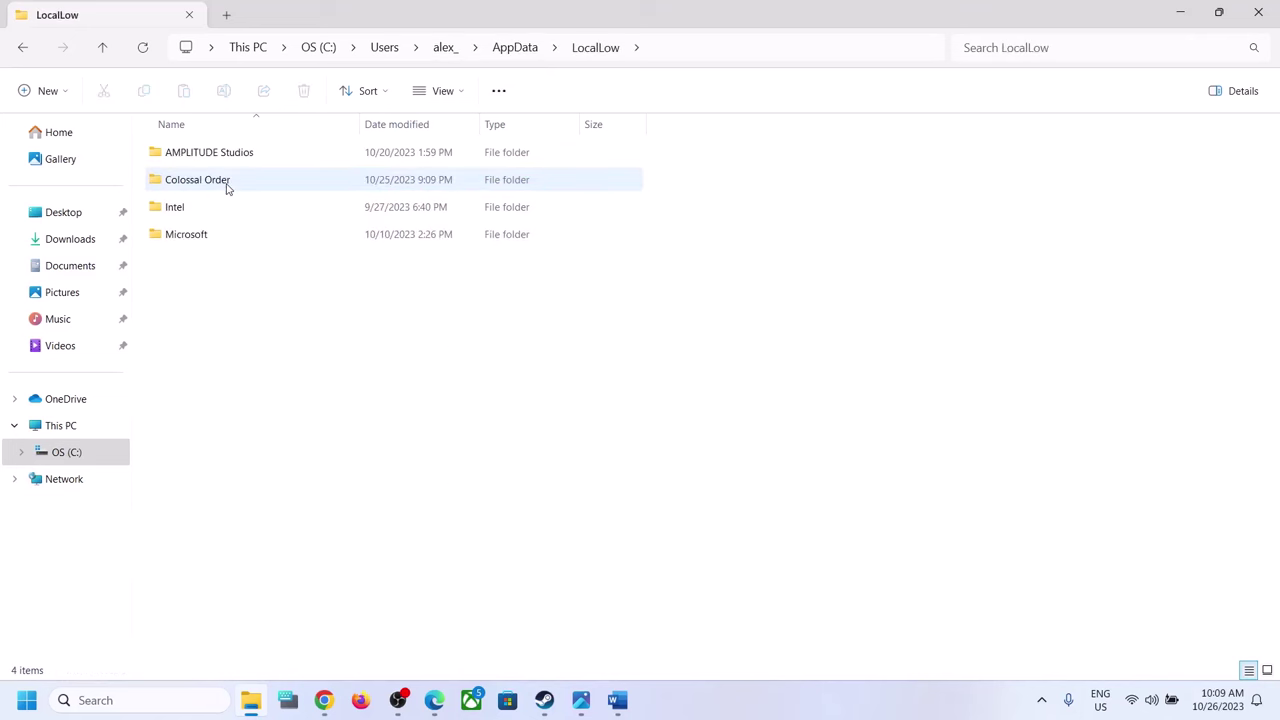
{"action": "left_click", "coordinate": [213, 184]}
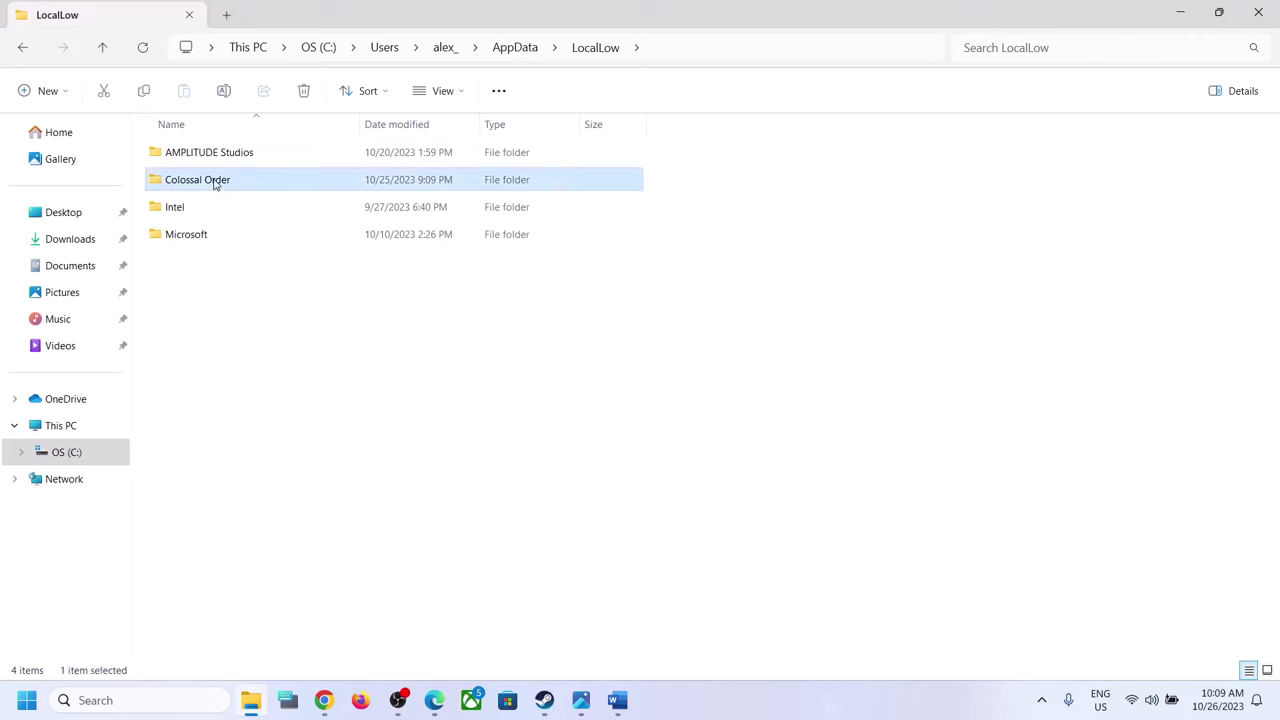
{"action": "double_click", "coordinate": [221, 184]}
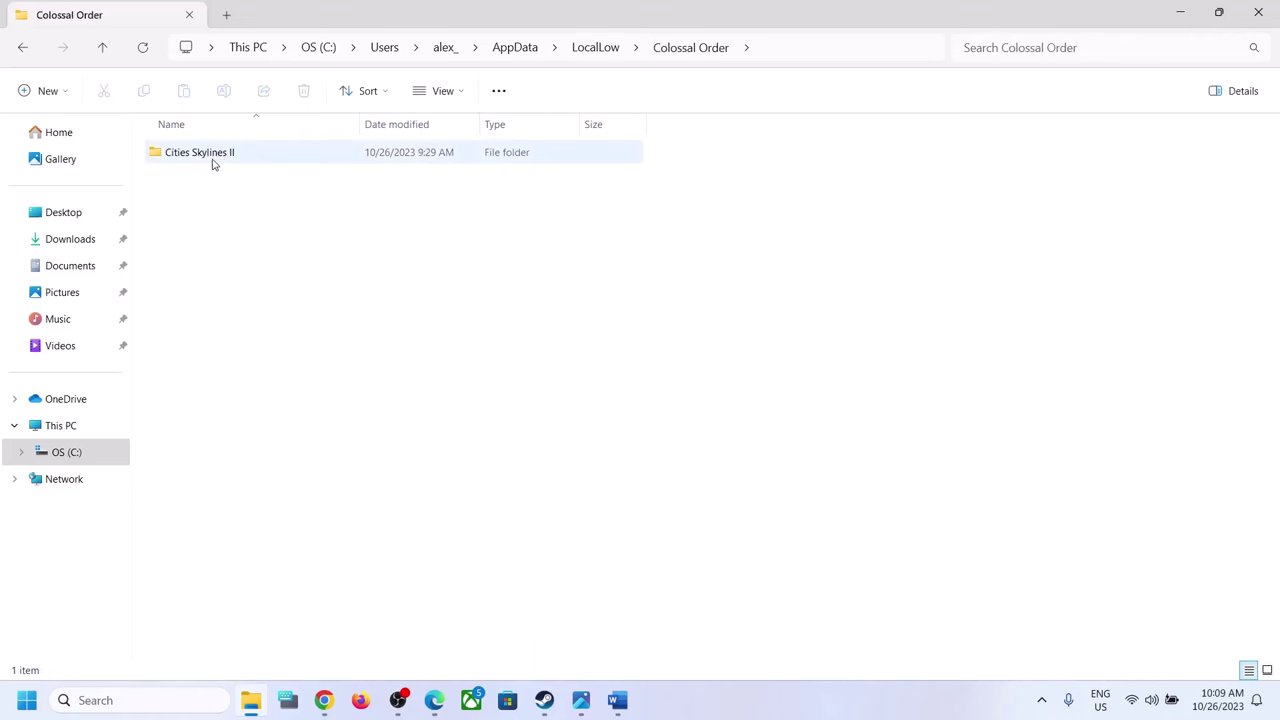
{"action": "left_click", "coordinate": [210, 162]}
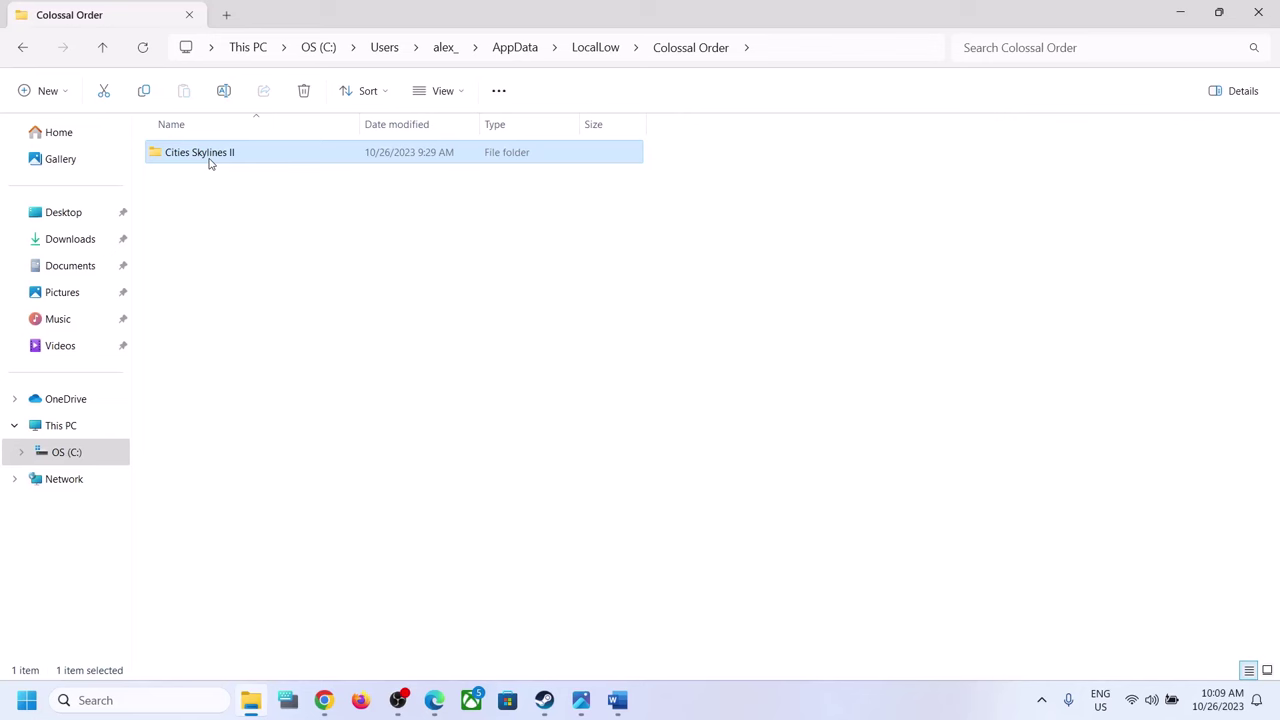
{"action": "double_click", "coordinate": [210, 163]}
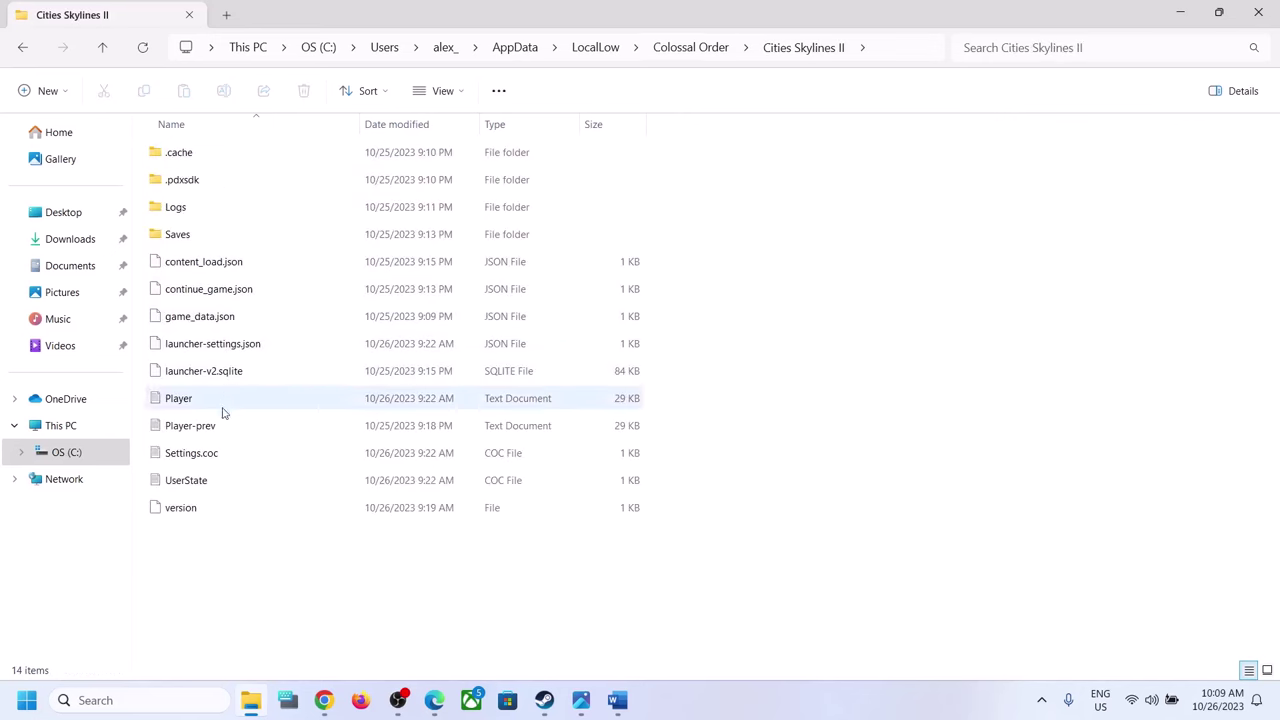
{"action": "left_click", "coordinate": [191, 458]}
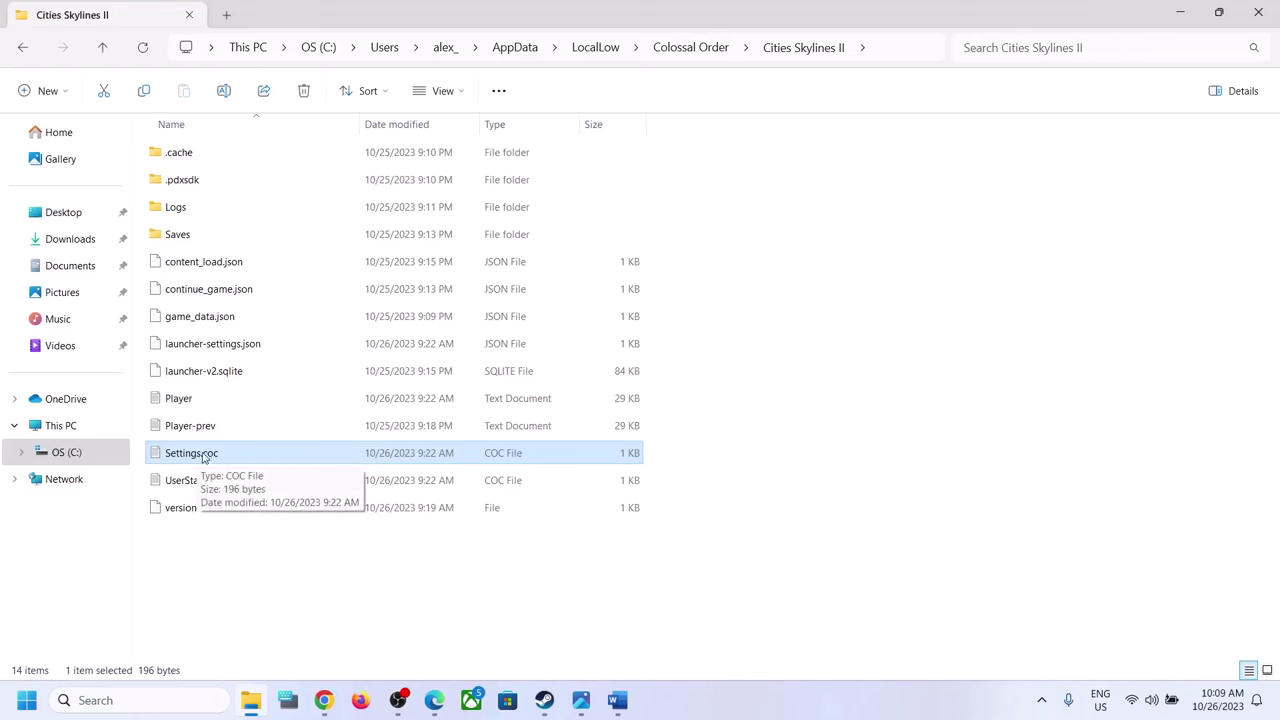
Step: View Settings.coc in Notepad, then close it
{"action": "right_click", "coordinate": [200, 458]}
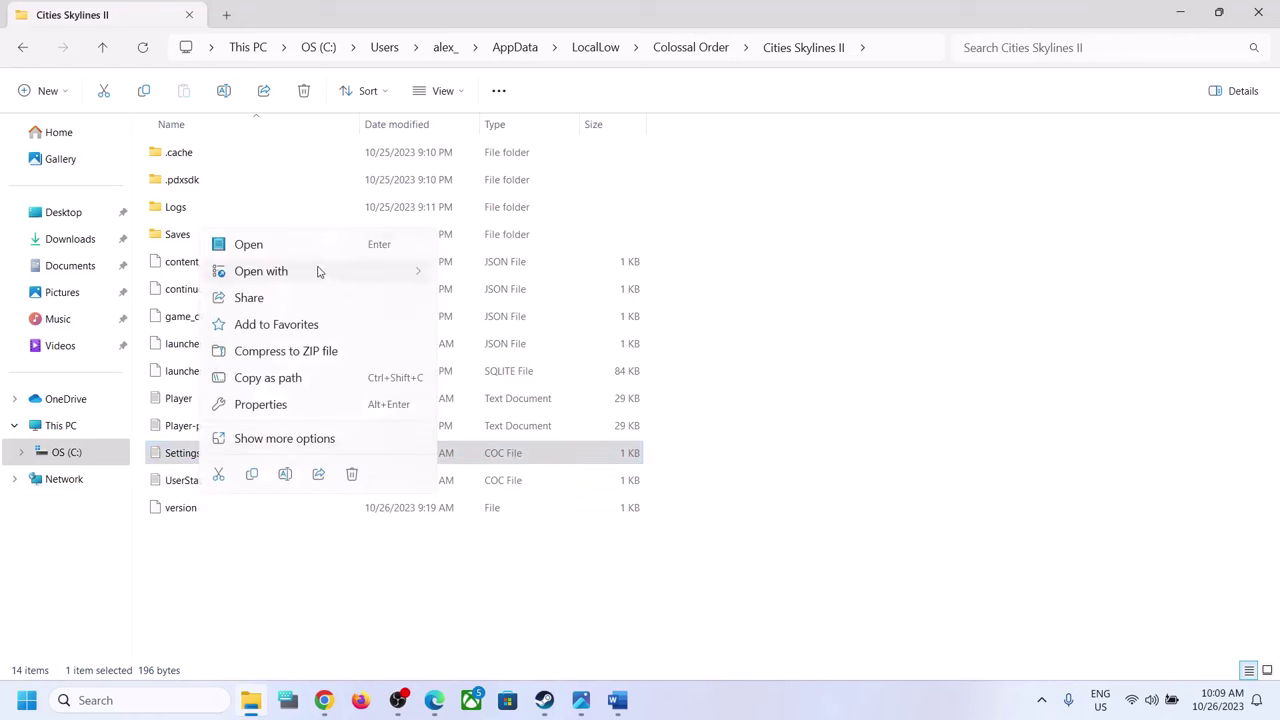
{"action": "mouse_move", "coordinate": [375, 274]}
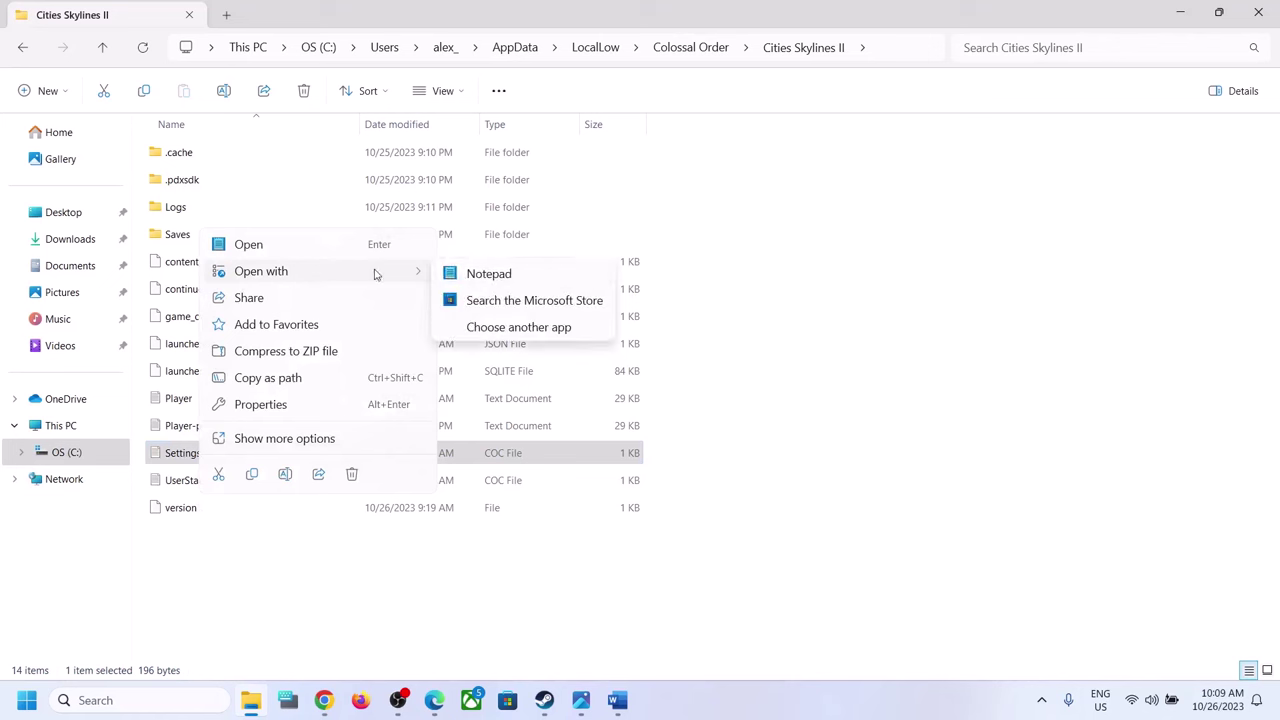
{"action": "left_click", "coordinate": [490, 274]}
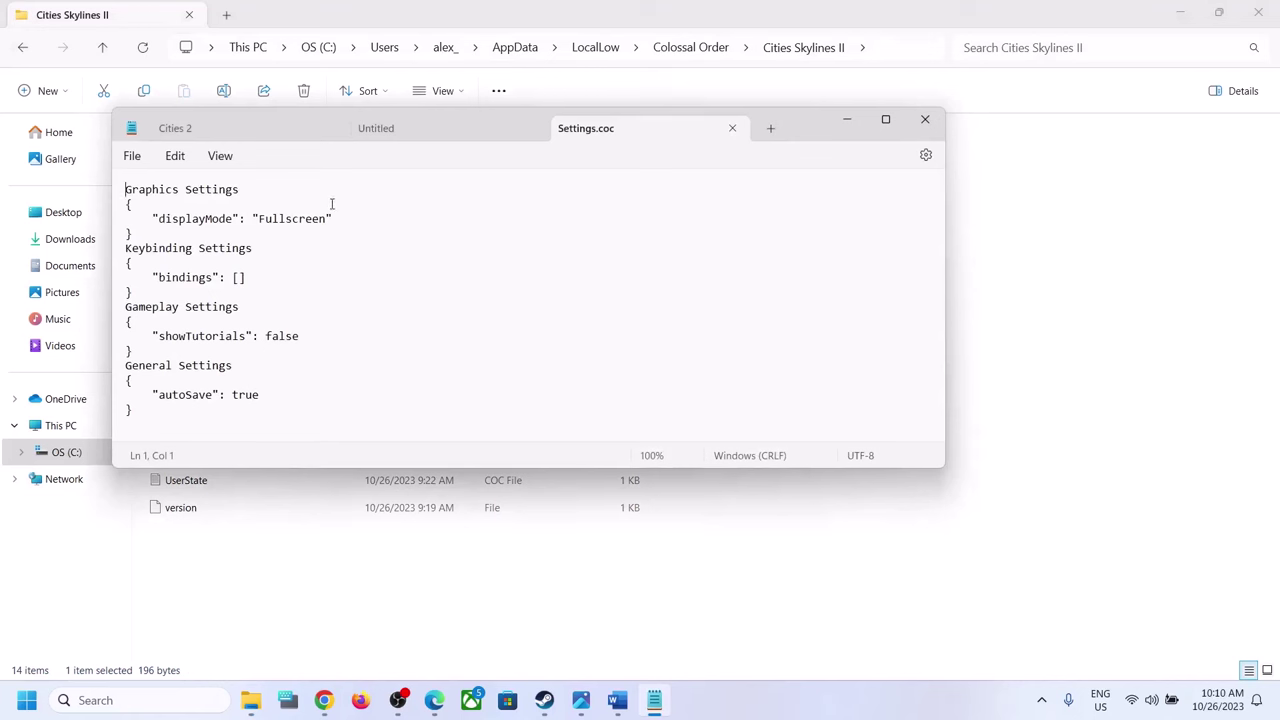
{"action": "left_click", "coordinate": [925, 121]}
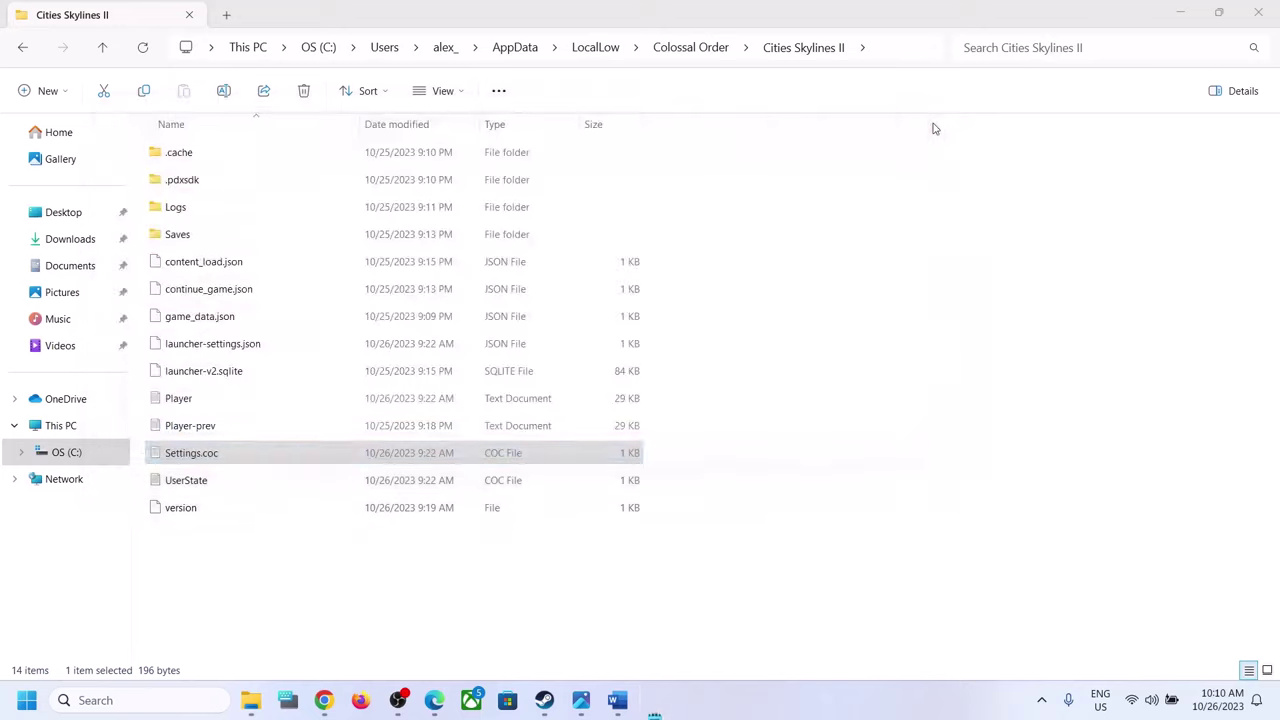
Step: Copy Settings.coc as a backup and show the desktop with Win+D
{"action": "right_click", "coordinate": [192, 460]}
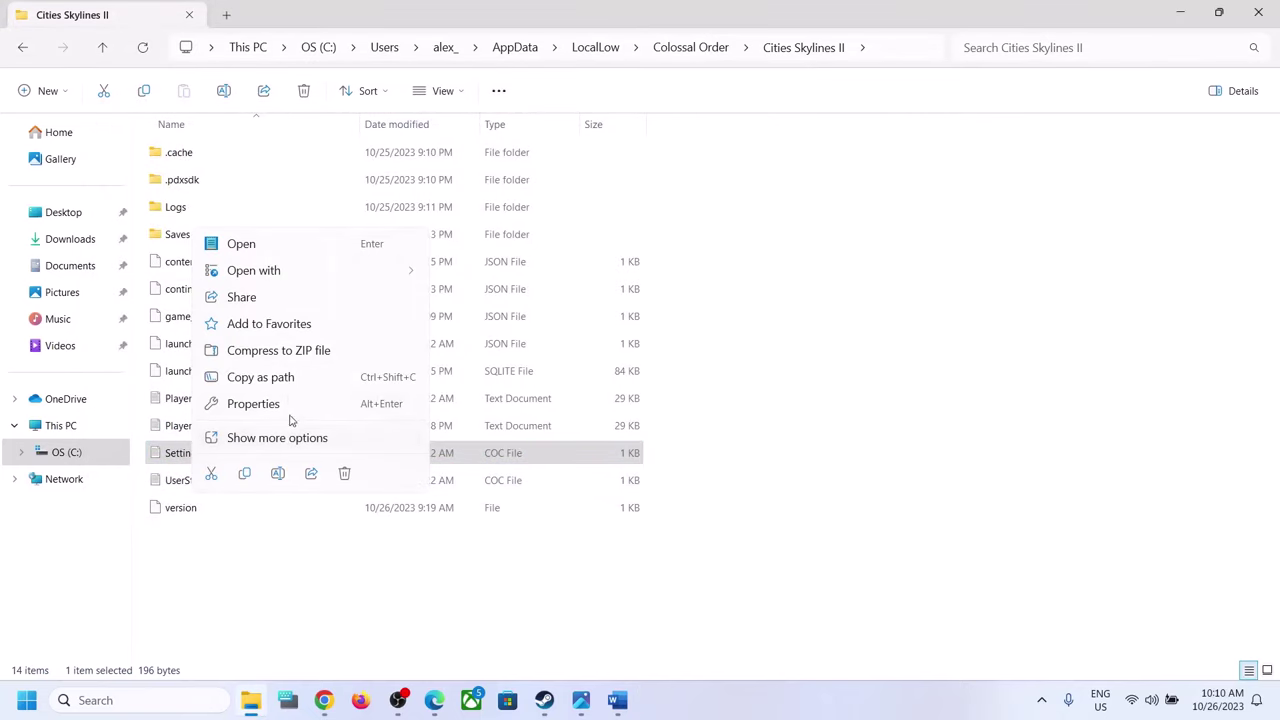
{"action": "left_click", "coordinate": [244, 472]}
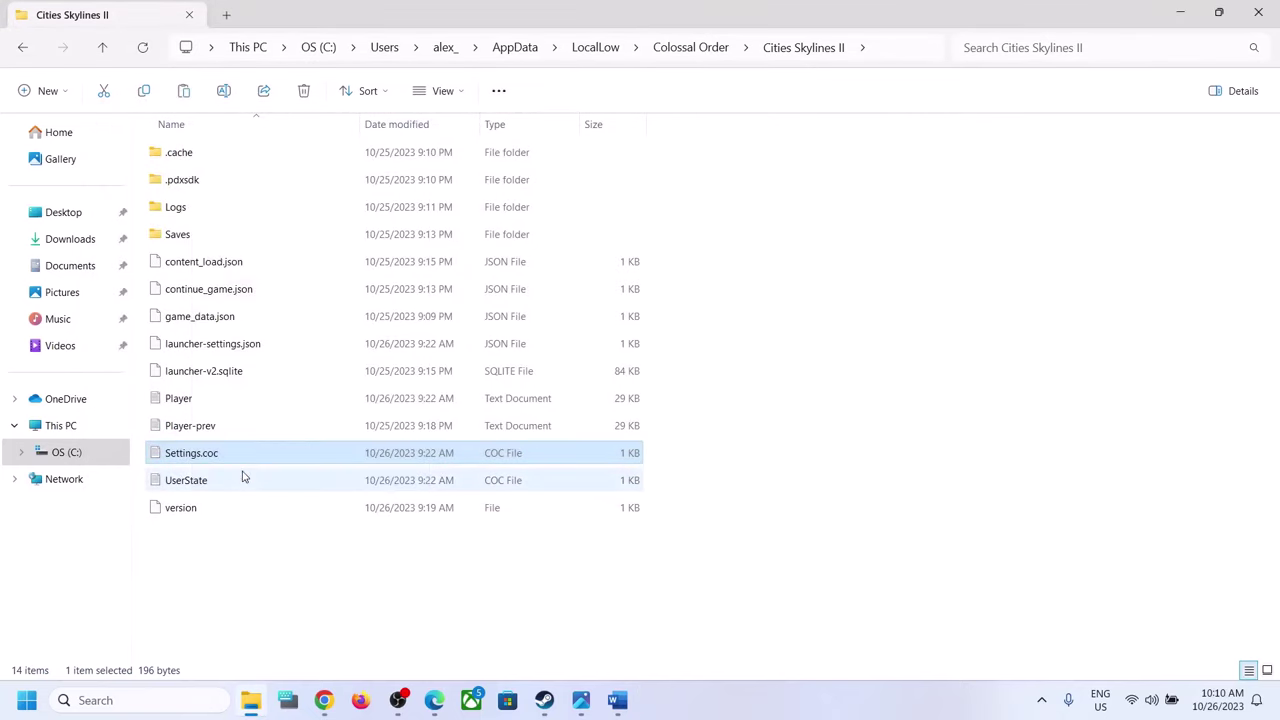
{"action": "key", "text": "super+d"}
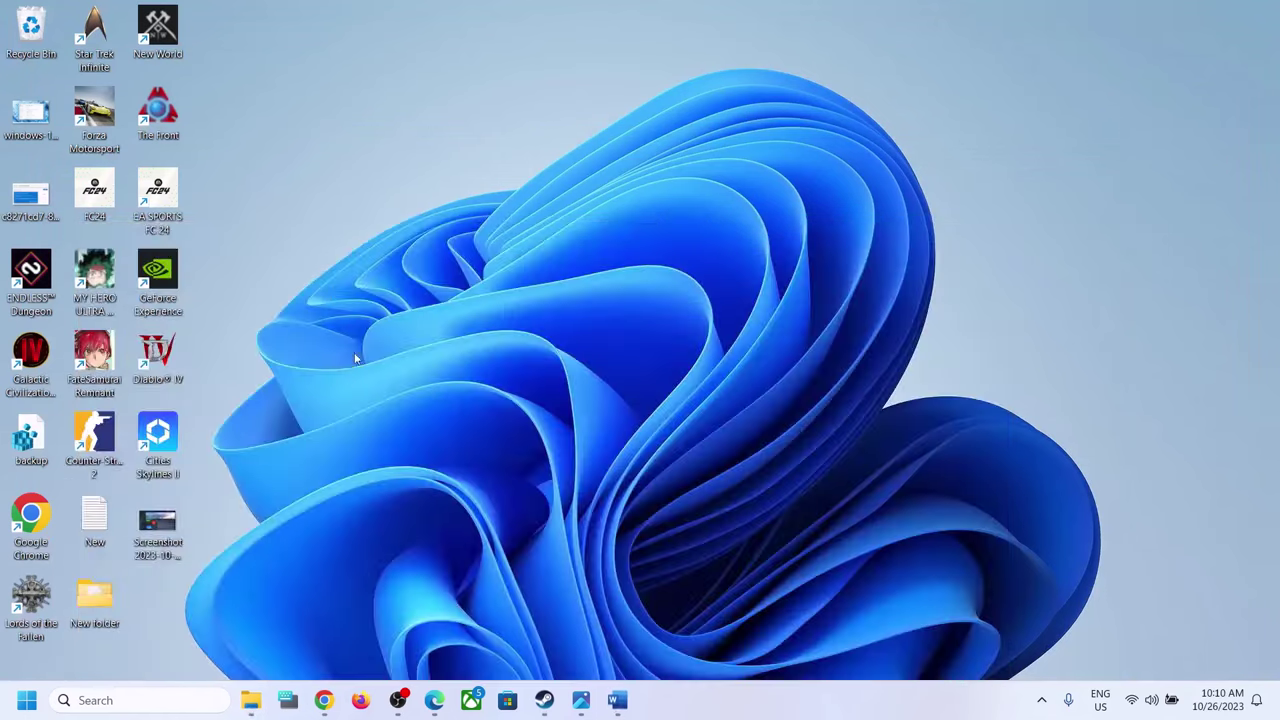
Step: Paste the backup Settings.coc onto the desktop, then return to the Cities Skylines II folder
{"action": "right_click", "coordinate": [294, 260]}
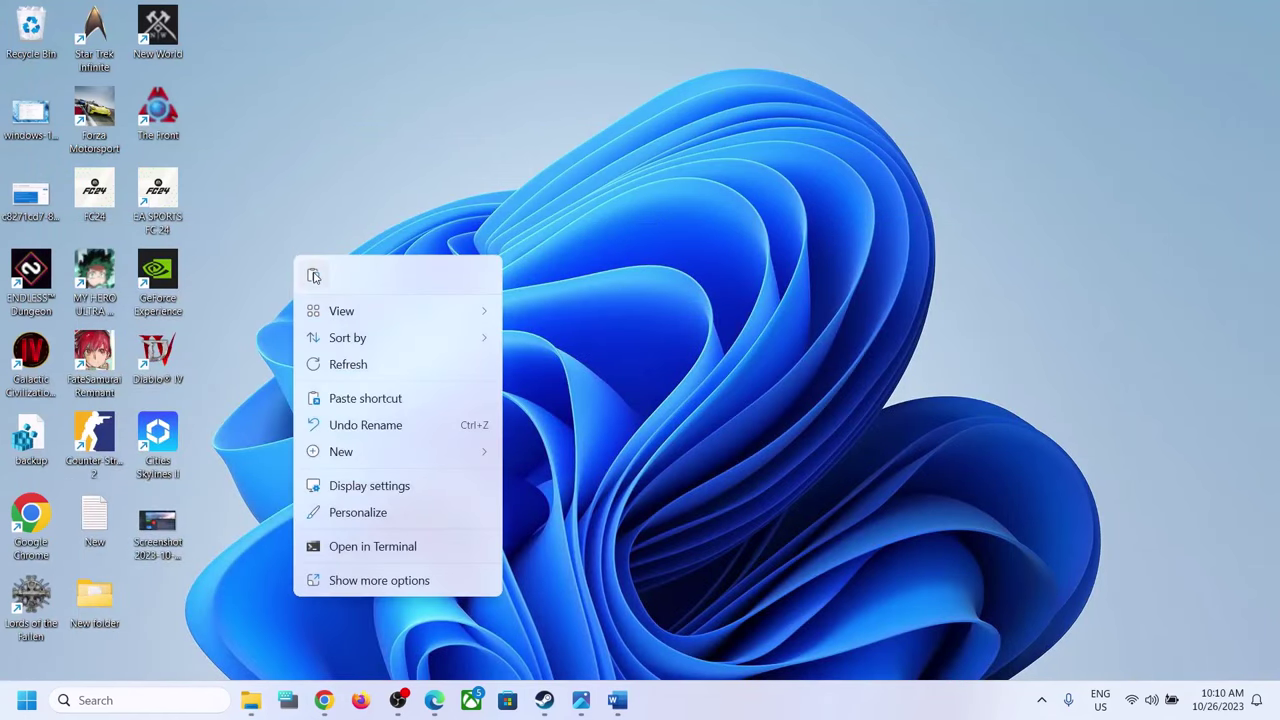
{"action": "left_click", "coordinate": [313, 275]}
{"action": "left_click_drag", "start_coordinate": [31, 110], "coordinate": [286, 286]}
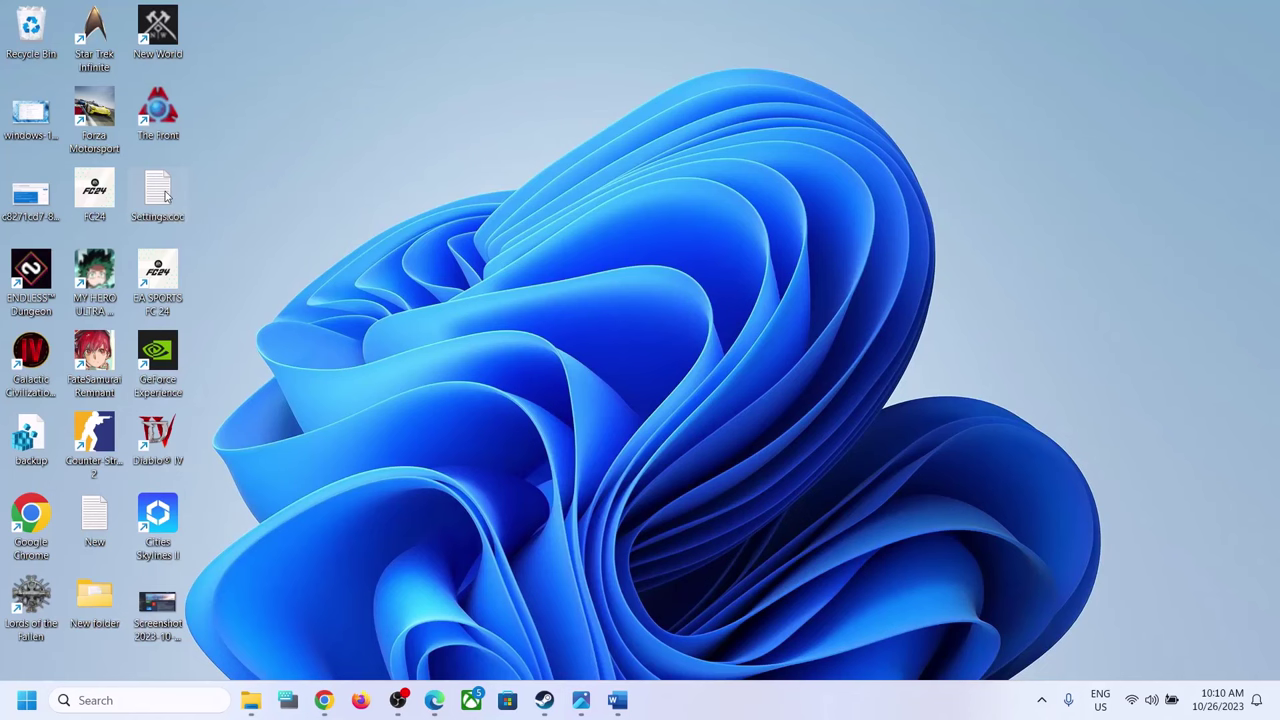
{"action": "left_click", "coordinate": [251, 700]}
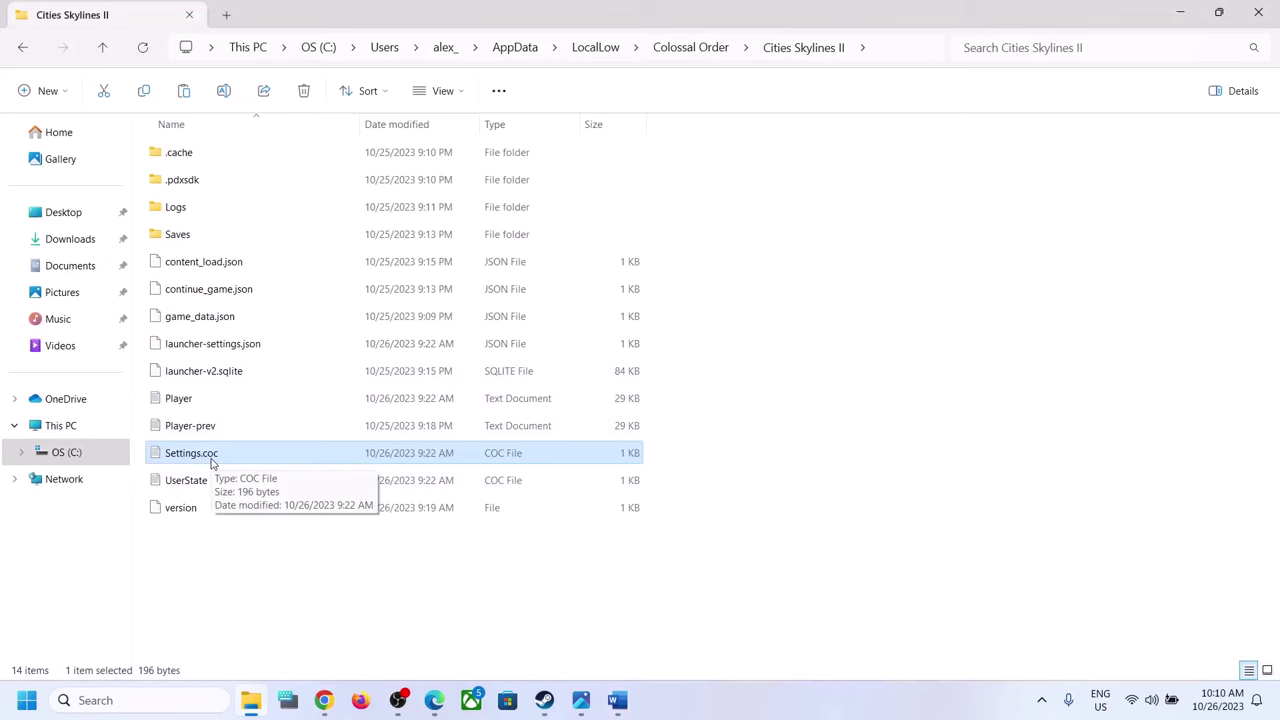
Step: Open Settings.coc in Notepad, then bring the Word guide back to the front
{"action": "key", "text": "super+d"}
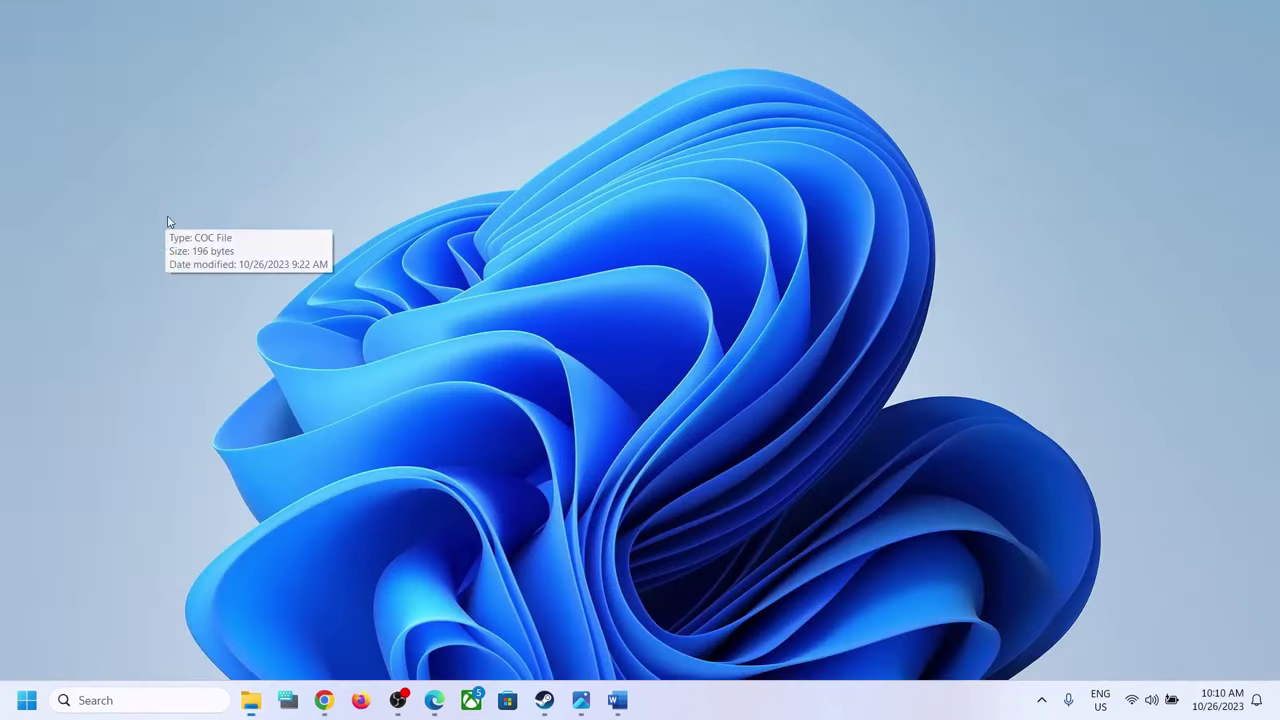
{"action": "key", "text": "super+d"}
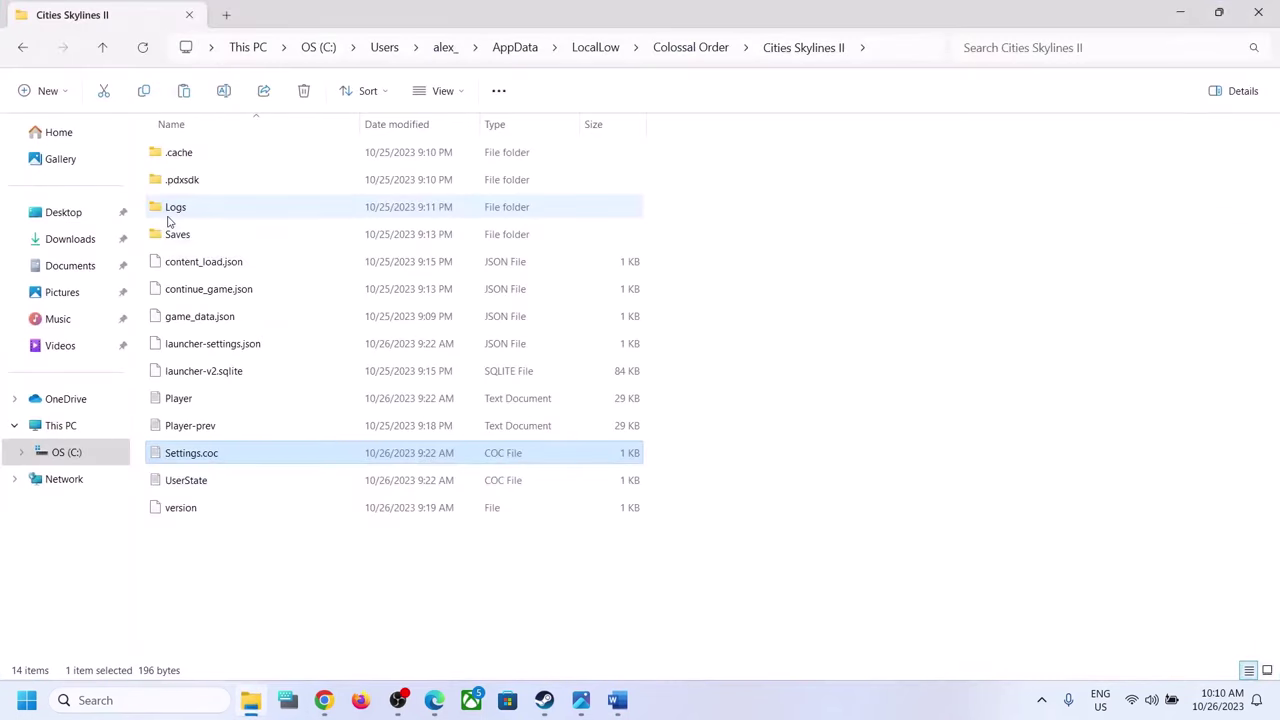
{"action": "right_click", "coordinate": [210, 457]}
{"action": "mouse_move", "coordinate": [326, 274]}
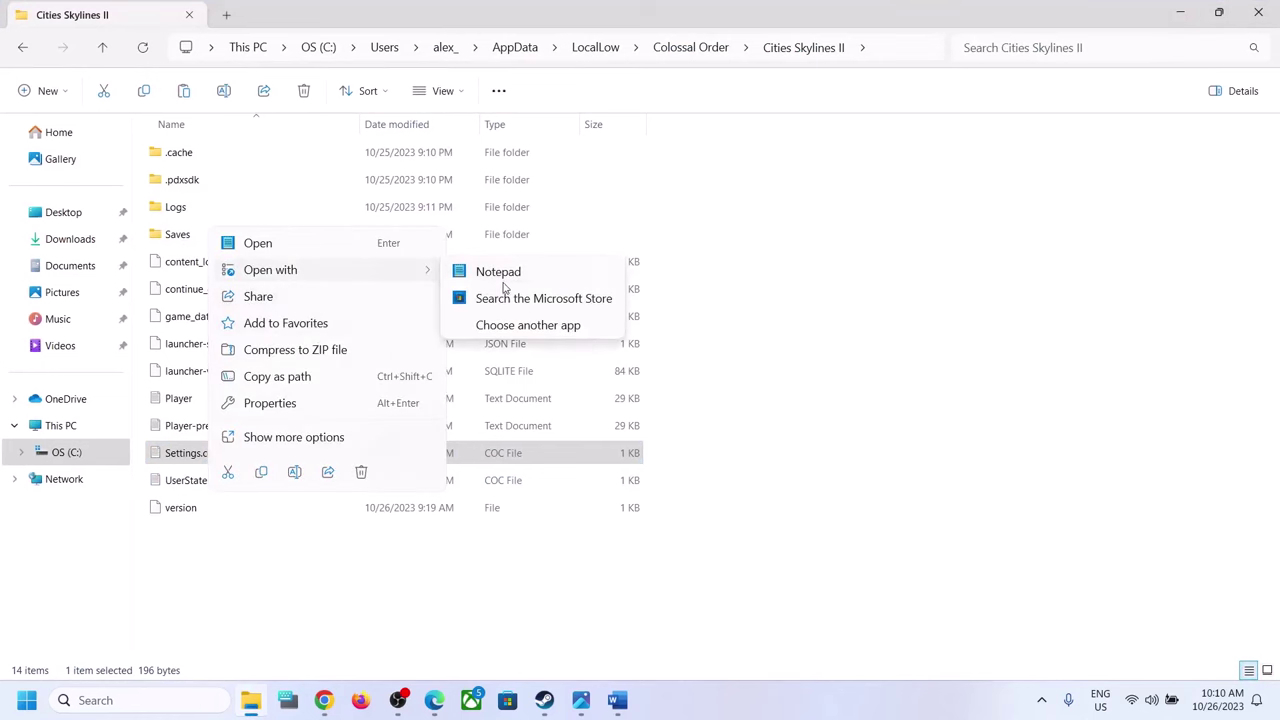
{"action": "left_click", "coordinate": [504, 278]}
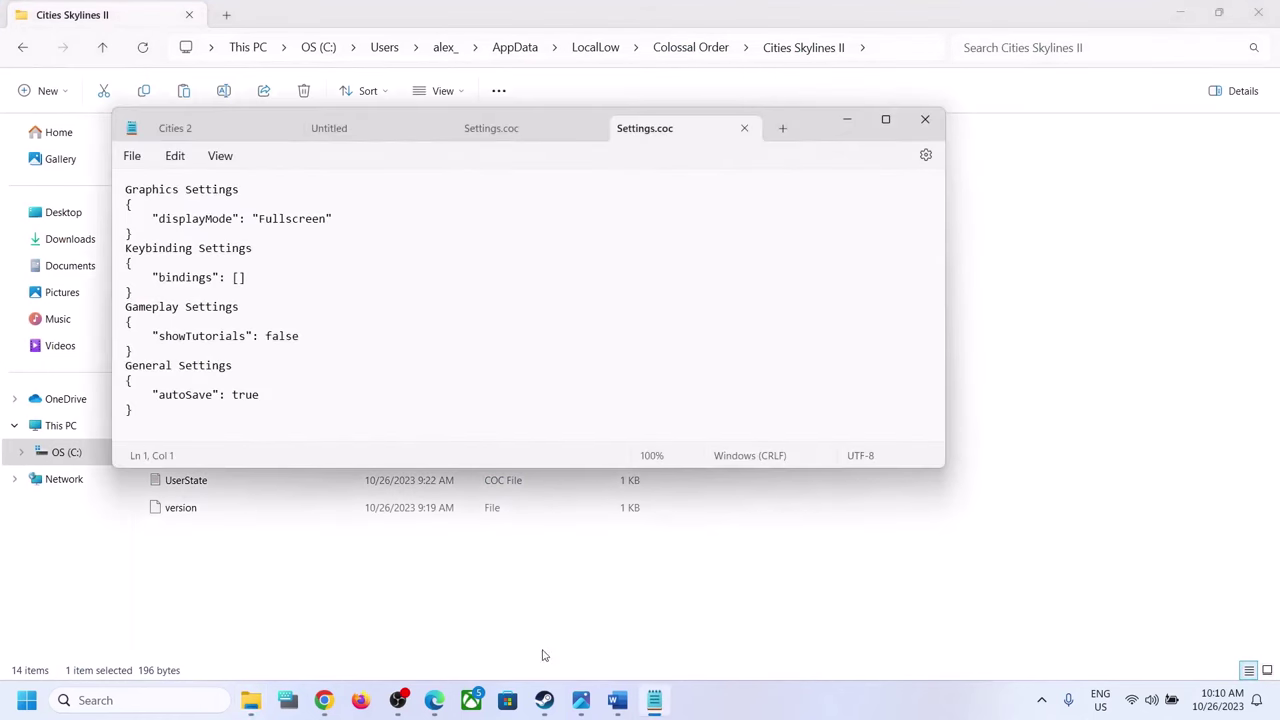
{"action": "left_click", "coordinate": [617, 700]}
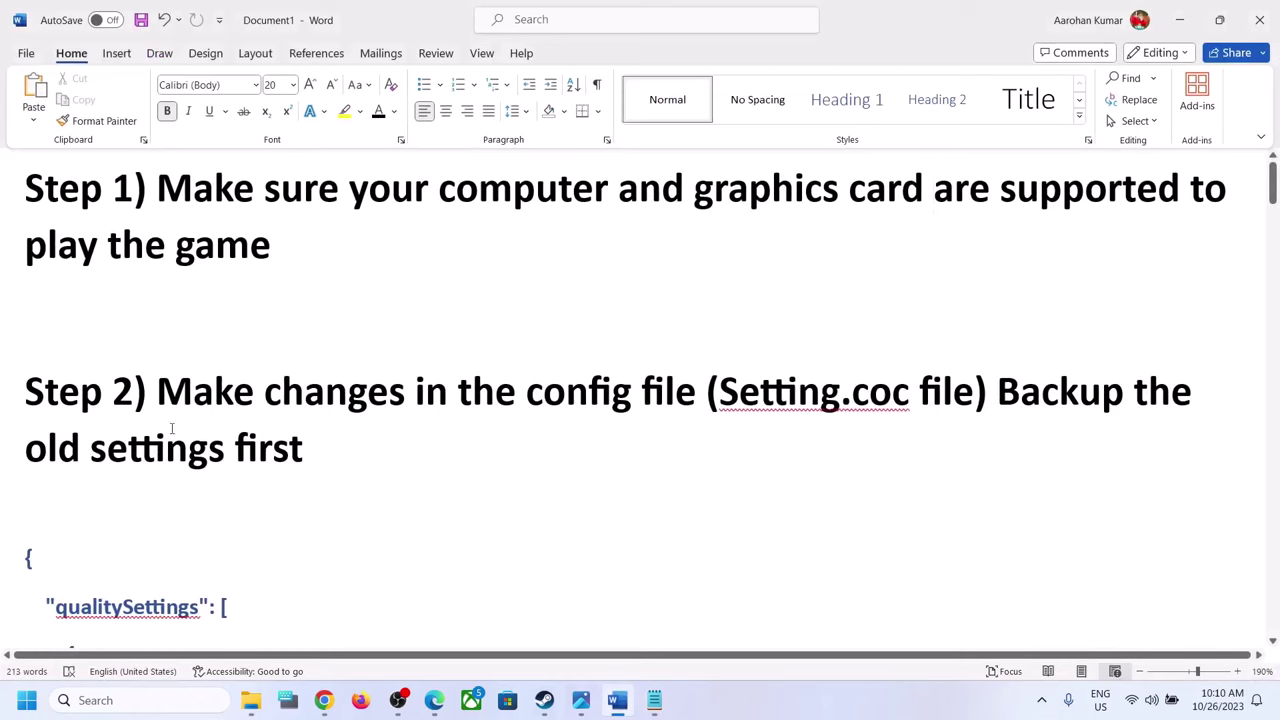
Step: Select the guide's JSON block from its opening brace down through motion blur and shadows
{"action": "scroll", "coordinate": [172, 428], "scroll_direction": "down", "scroll_amount": 5}
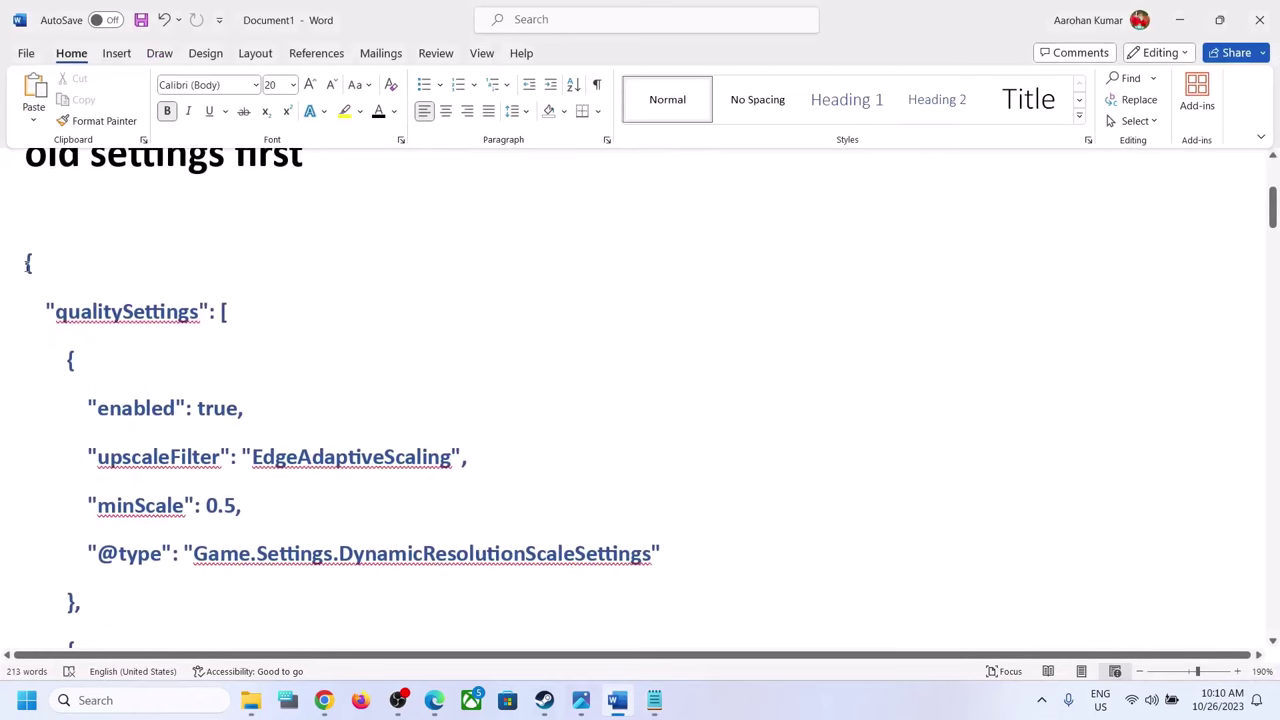
{"action": "left_click", "coordinate": [26, 262]}
{"action": "key", "text": "shift+Down"}
{"action": "key", "text": "shift+End"}
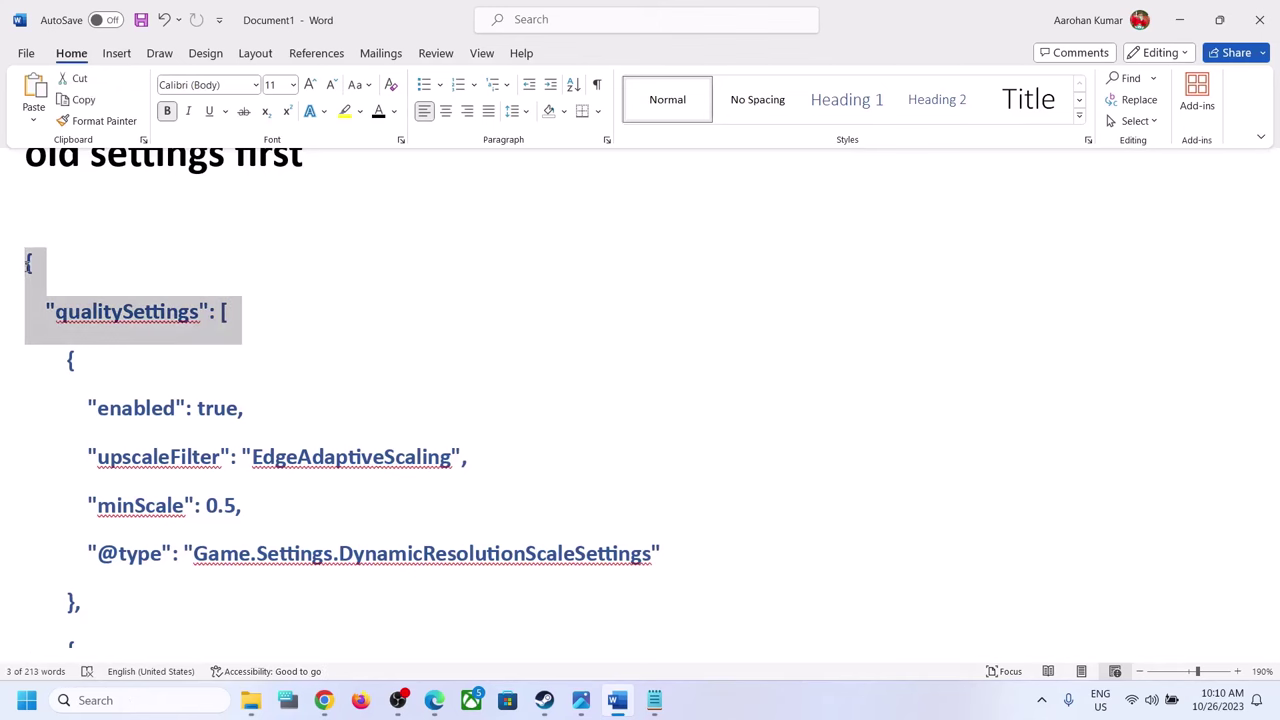
{"action": "key", "text": "shift+Down"}
{"action": "key", "text": "shift+Down"}
{"action": "key", "text": "shift+Down"}
{"action": "key", "text": "shift+Down"}
{"action": "key", "text": "shift+Down"}
{"action": "key", "text": "shift+Down"}
{"action": "key", "text": "shift+Down"}
{"action": "key", "text": "shift+Down"}
{"action": "key", "text": "shift+Down"}
{"action": "key", "text": "shift+Down"}
{"action": "key", "text": "shift+Down"}
{"action": "key", "text": "shift+Down"}
{"action": "key", "text": "shift+Down"}
{"action": "key", "text": "shift+Down"}
{"action": "key", "text": "shift+Down"}
{"action": "key", "text": "shift+Down"}
{"action": "key", "text": "shift+Down"}
{"action": "key", "text": "shift+Down"}
{"action": "key", "text": "shift+Down"}
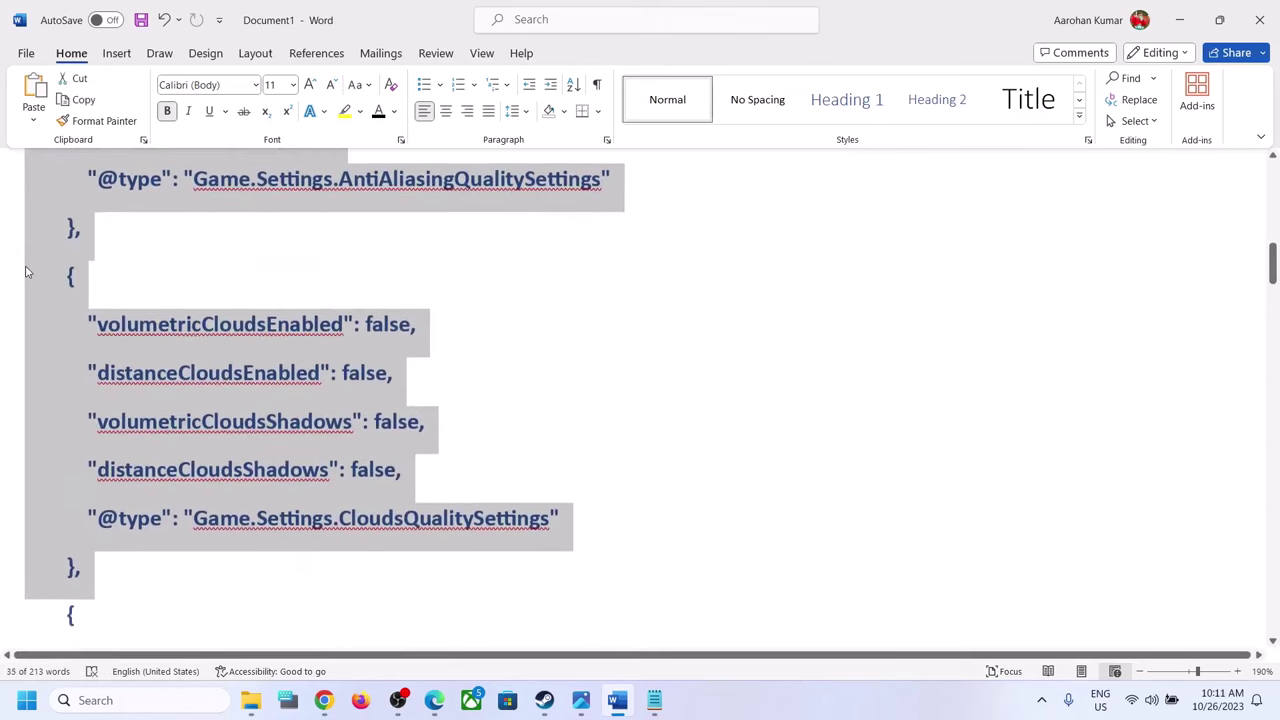
{"action": "key", "text": "shift+Down"}
{"action": "key", "text": "shift+Down"}
{"action": "key", "text": "shift+Down"}
{"action": "key", "text": "shift+Down"}
{"action": "key", "text": "shift+Down"}
{"action": "key", "text": "shift+Down"}
{"action": "key", "text": "shift+Down"}
{"action": "key", "text": "shift+Down"}
{"action": "key", "text": "shift+Down"}
{"action": "key", "text": "shift+Down"}
{"action": "key", "text": "shift+Down"}
{"action": "key", "text": "shift+Down"}
{"action": "key", "text": "shift+Down"}
{"action": "key", "text": "shift+Down"}
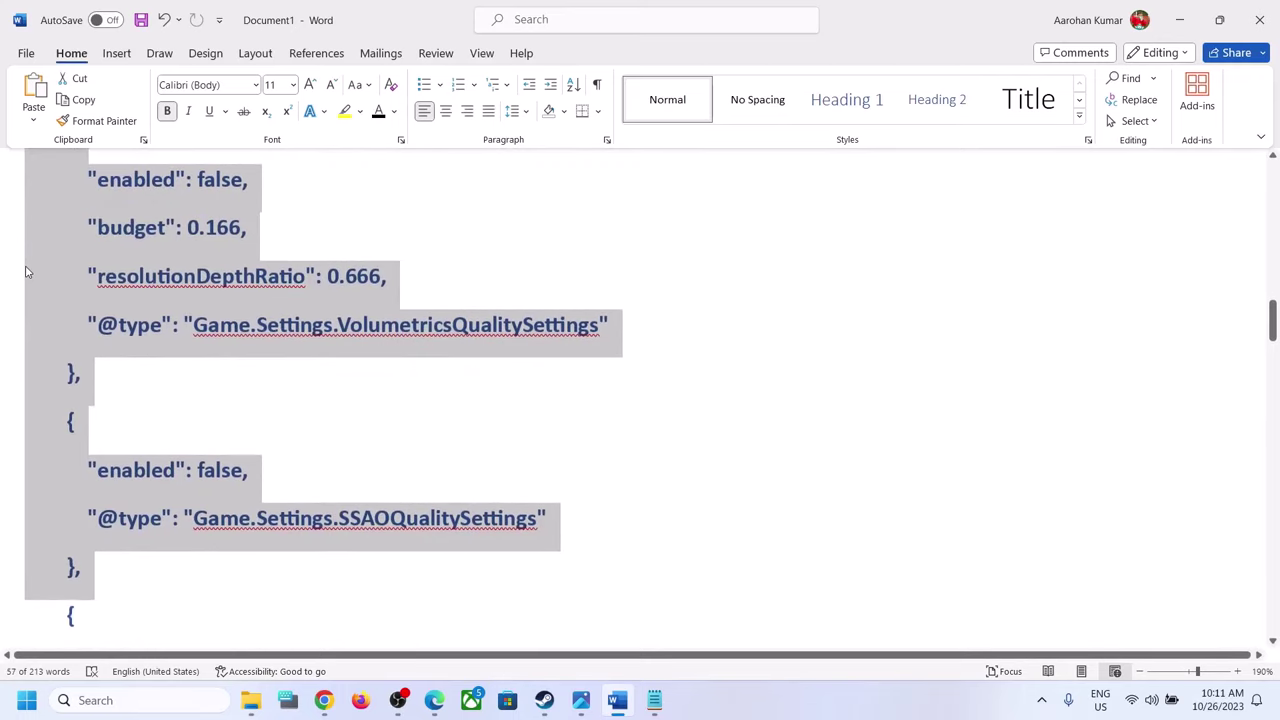
{"action": "key", "text": "shift+Down"}
{"action": "key", "text": "shift+Down"}
{"action": "key", "text": "shift+Down"}
{"action": "key", "text": "shift+Down"}
{"action": "key", "text": "shift+Down"}
{"action": "key", "text": "shift+Down"}
{"action": "key", "text": "shift+Down"}
{"action": "key", "text": "shift+Down"}
{"action": "key", "text": "shift+Down"}
{"action": "key", "text": "shift+Down"}
{"action": "key", "text": "shift+Down"}
{"action": "key", "text": "shift+Down"}
{"action": "key", "text": "shift+Down"}
{"action": "key", "text": "shift+Down"}
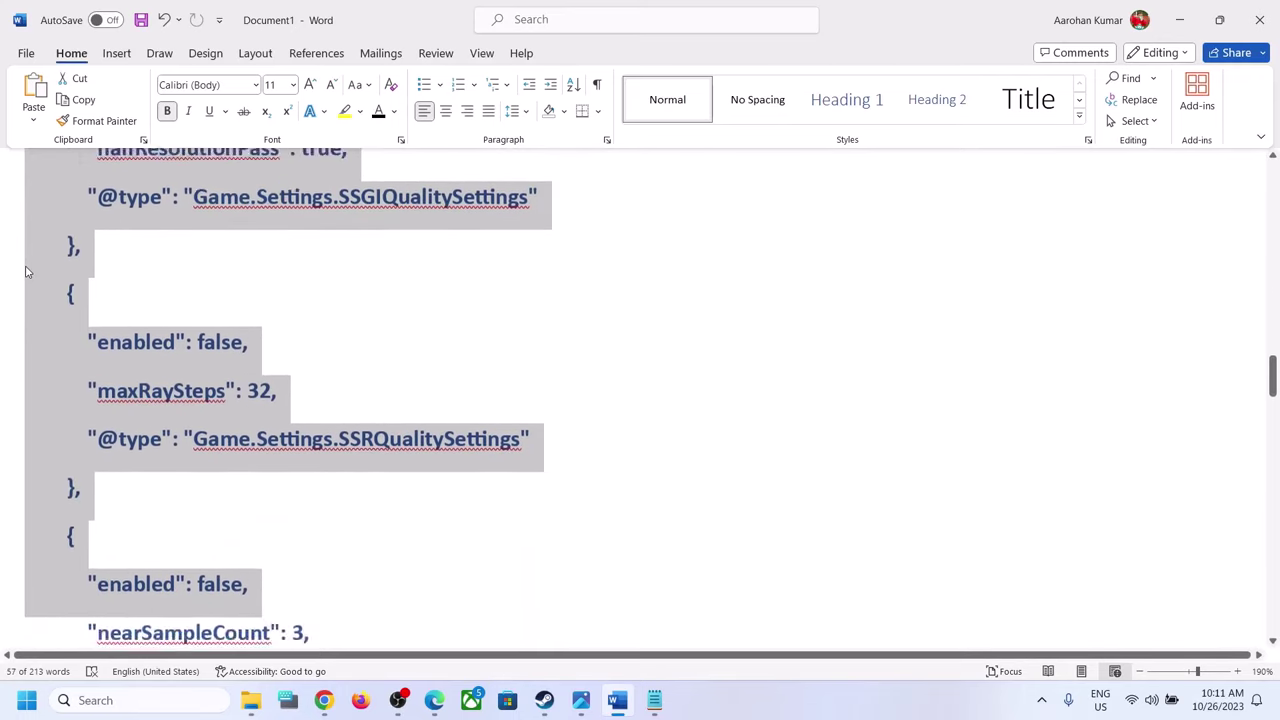
{"action": "key", "text": "shift+Down"}
{"action": "key", "text": "shift+Down"}
{"action": "key", "text": "shift+Down"}
{"action": "key", "text": "shift+Down"}
{"action": "key", "text": "shift+Down"}
{"action": "key", "text": "shift+Down"}
{"action": "key", "text": "shift+Down"}
{"action": "key", "text": "shift+Down"}
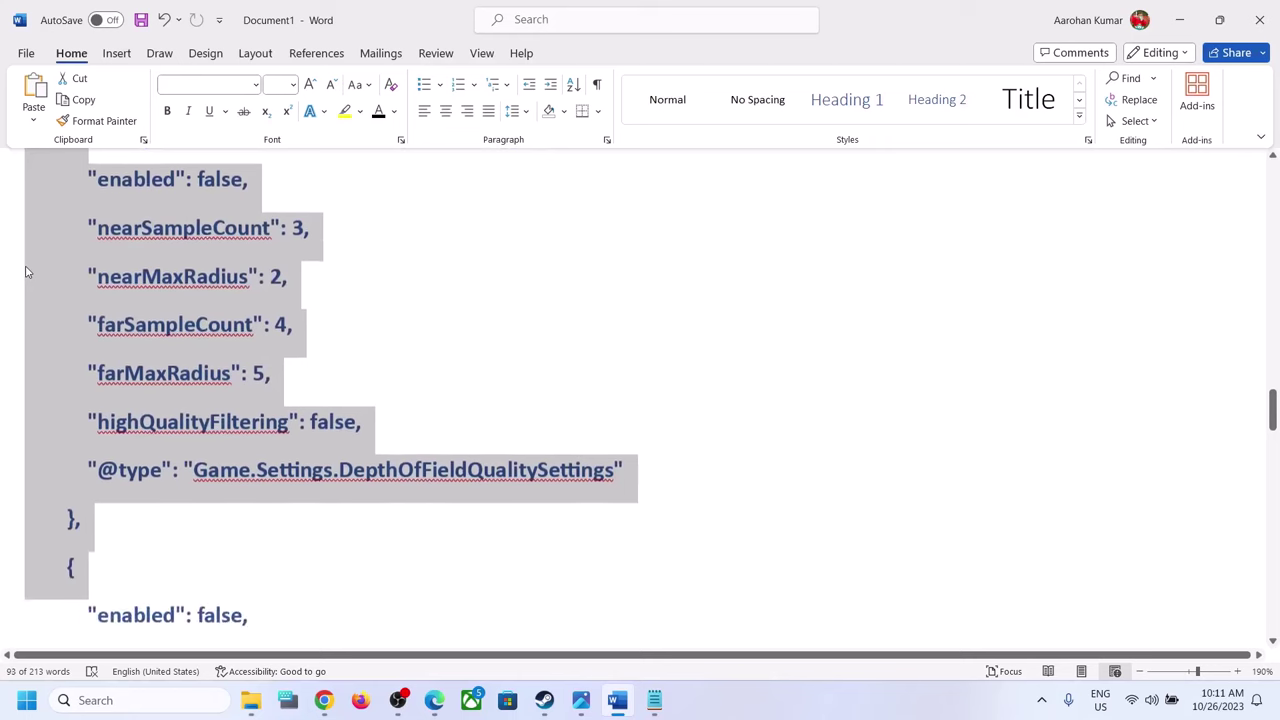
{"action": "key", "text": "shift+Down"}
{"action": "key", "text": "shift+Down"}
{"action": "key", "text": "shift+Down"}
{"action": "key", "text": "shift+Down"}
{"action": "key", "text": "shift+Down"}
{"action": "key", "text": "shift+Down"}
{"action": "key", "text": "shift+Down"}
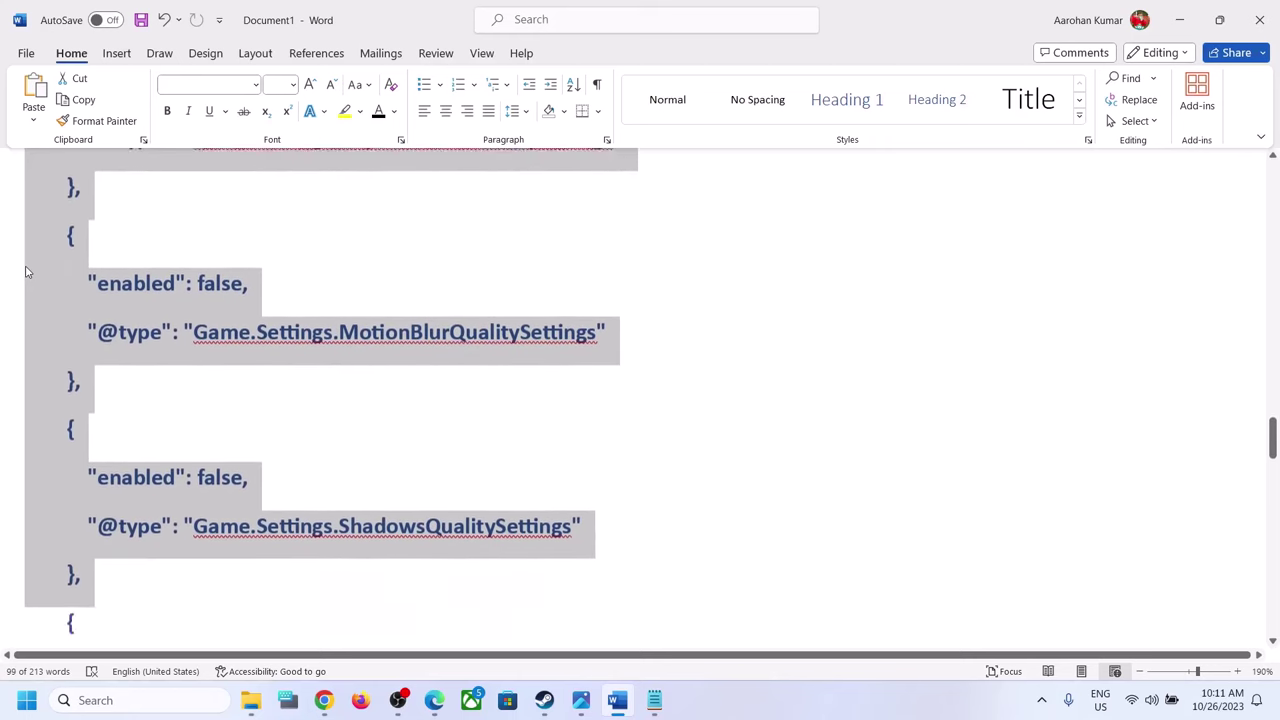
Step: Extend the selection to the JSON's closing brace and copy the whole block
{"action": "key", "text": "shift+Down"}
{"action": "key", "text": "shift+Down"}
{"action": "key", "text": "shift+Down"}
{"action": "key", "text": "shift+Down"}
{"action": "key", "text": "shift+Down"}
{"action": "key", "text": "shift+Down"}
{"action": "key", "text": "shift+Down"}
{"action": "key", "text": "shift+Down"}
{"action": "key", "text": "shift+Down"}
{"action": "key", "text": "shift+Down"}
{"action": "key", "text": "shift+Down"}
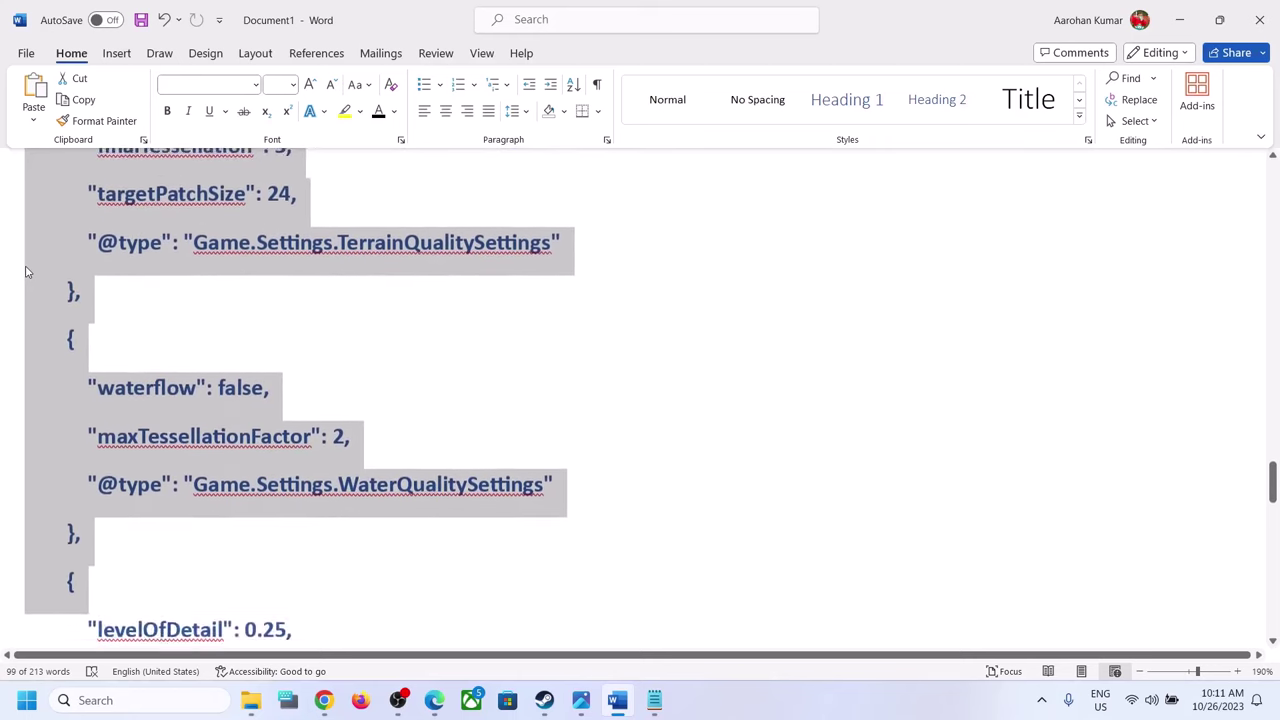
{"action": "key", "text": "shift+Down"}
{"action": "key", "text": "shift+Down"}
{"action": "key", "text": "shift+Down"}
{"action": "key", "text": "shift+Down"}
{"action": "key", "text": "shift+Down"}
{"action": "key", "text": "shift+Down"}
{"action": "key", "text": "shift+Down"}
{"action": "key", "text": "shift+Down"}
{"action": "key", "text": "shift+Down"}
{"action": "key", "text": "shift+Down"}
{"action": "key", "text": "shift+Down"}
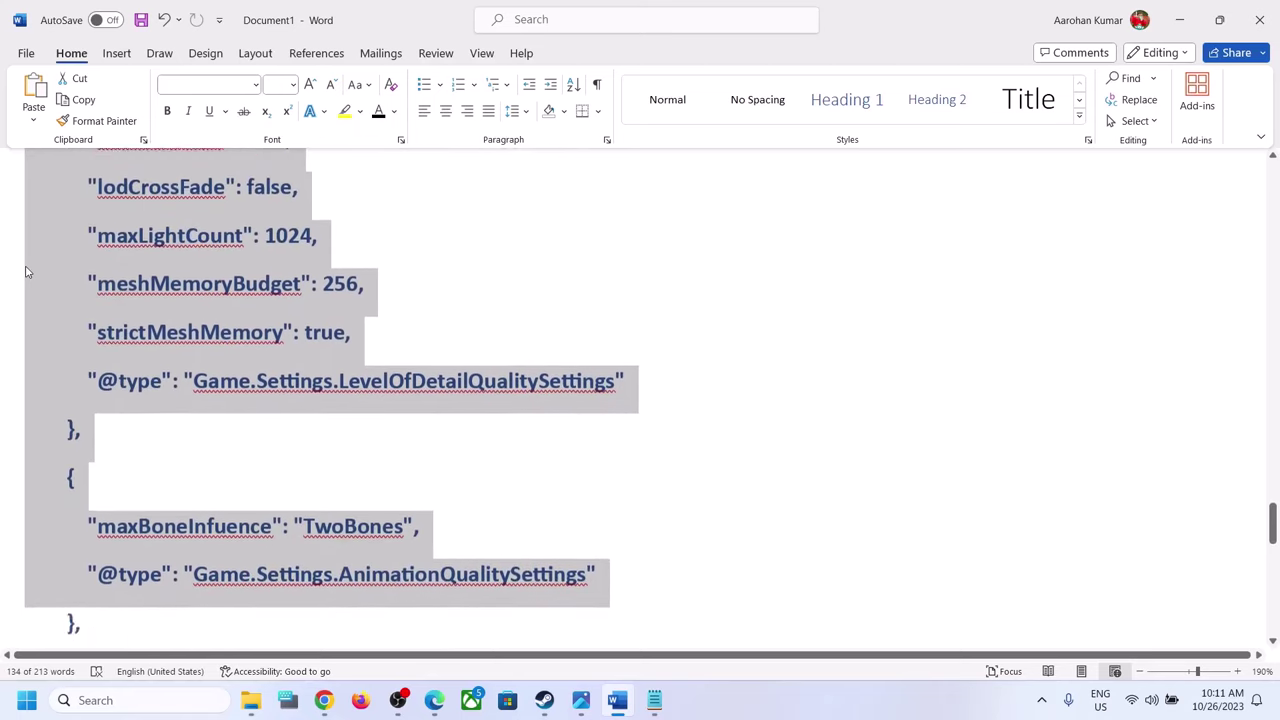
{"action": "key", "text": "shift+Down"}
{"action": "key", "text": "shift+Down"}
{"action": "key", "text": "shift+Down"}
{"action": "key", "text": "shift+Down"}
{"action": "key", "text": "shift+Down"}
{"action": "key", "text": "shift+Down"}
{"action": "key", "text": "shift+Down"}
{"action": "key", "text": "shift+Down"}
{"action": "key", "text": "shift+Down"}
{"action": "key", "text": "shift+Down"}
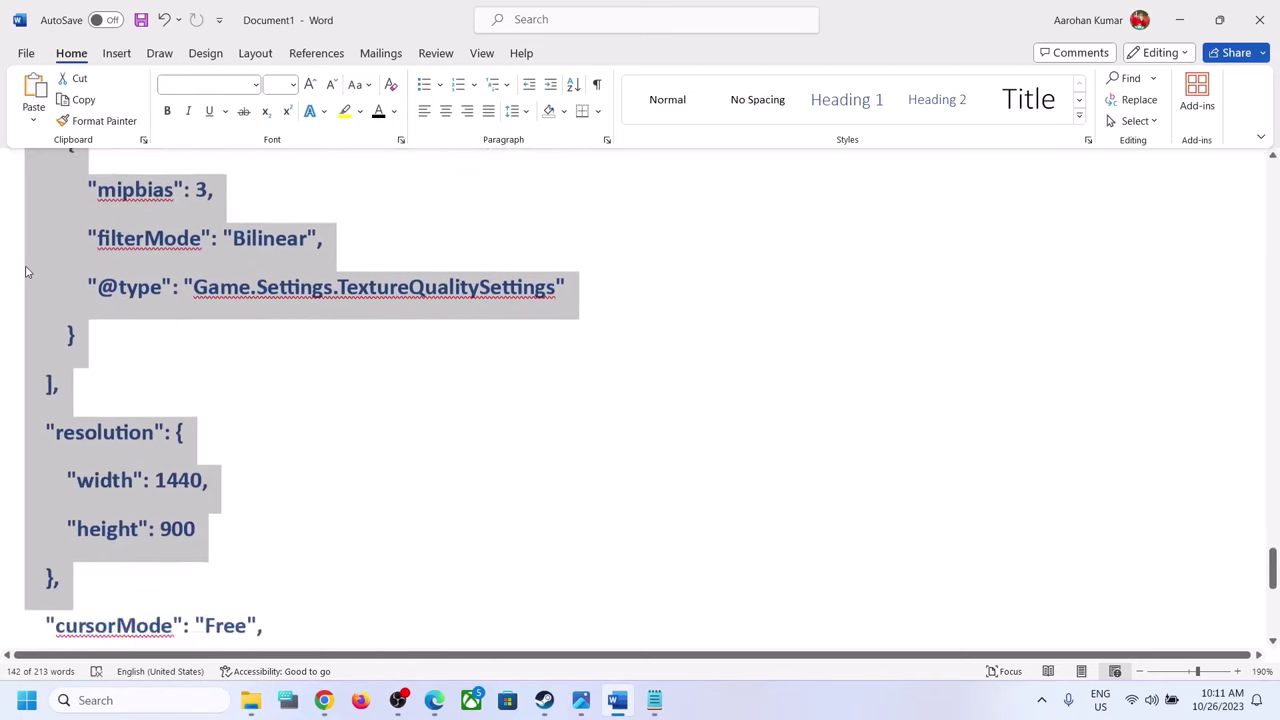
{"action": "key", "text": "shift+Down"}
{"action": "key", "text": "shift+Down"}
{"action": "key", "text": "shift+Down"}
{"action": "key", "text": "shift+Down"}
{"action": "key", "text": "shift+Down"}
{"action": "key", "text": "shift+Up"}
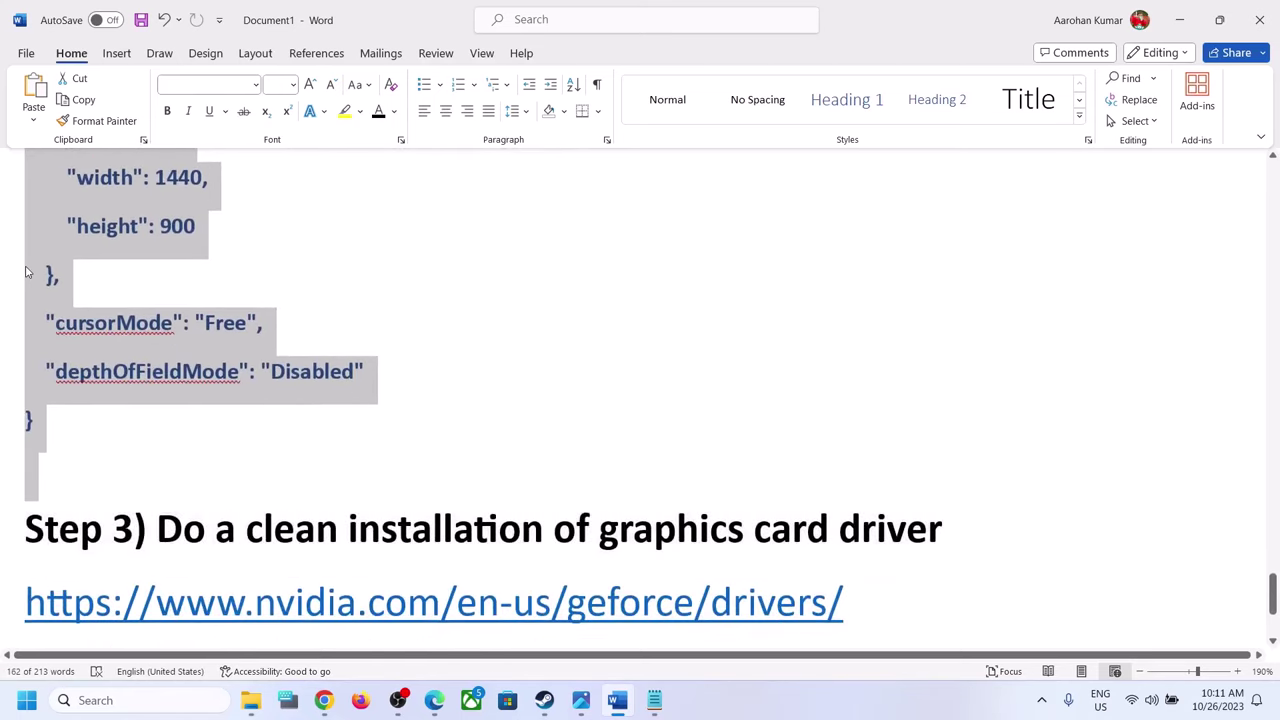
{"action": "key", "text": "shift+Up"}
{"action": "key", "text": "shift+Up"}
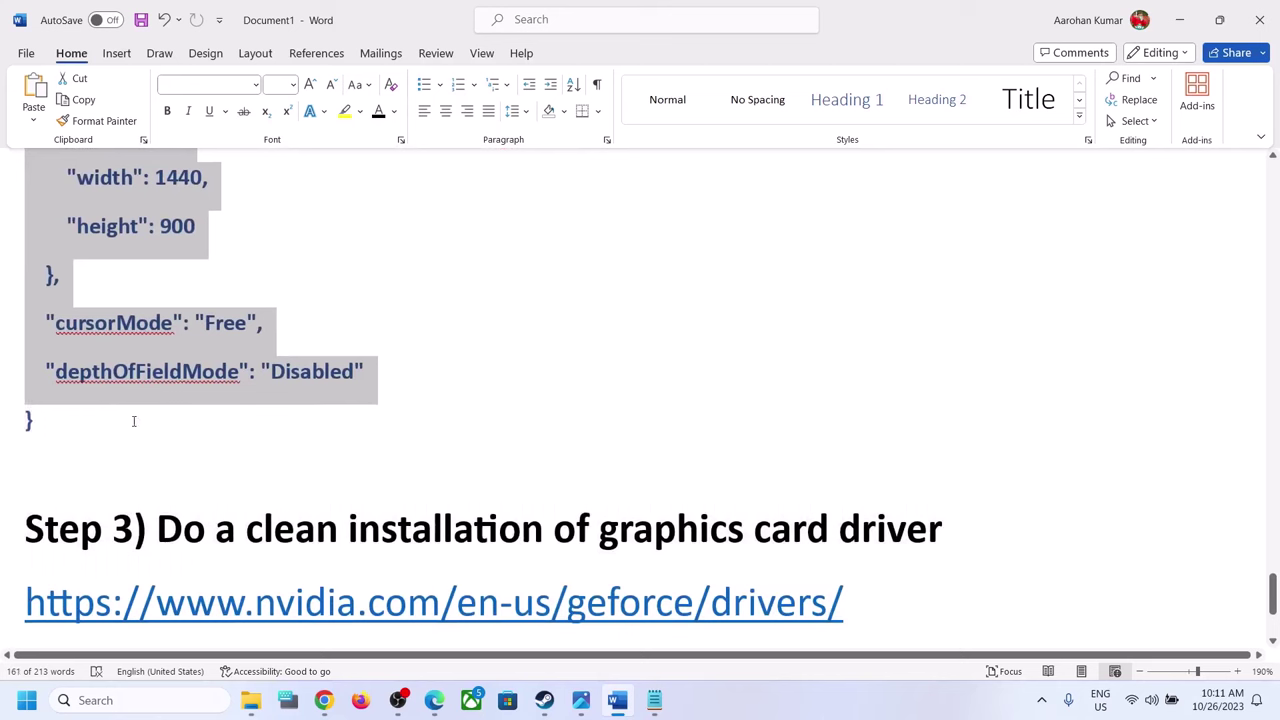
{"action": "left_click", "coordinate": [37, 421], "text": "shift"}
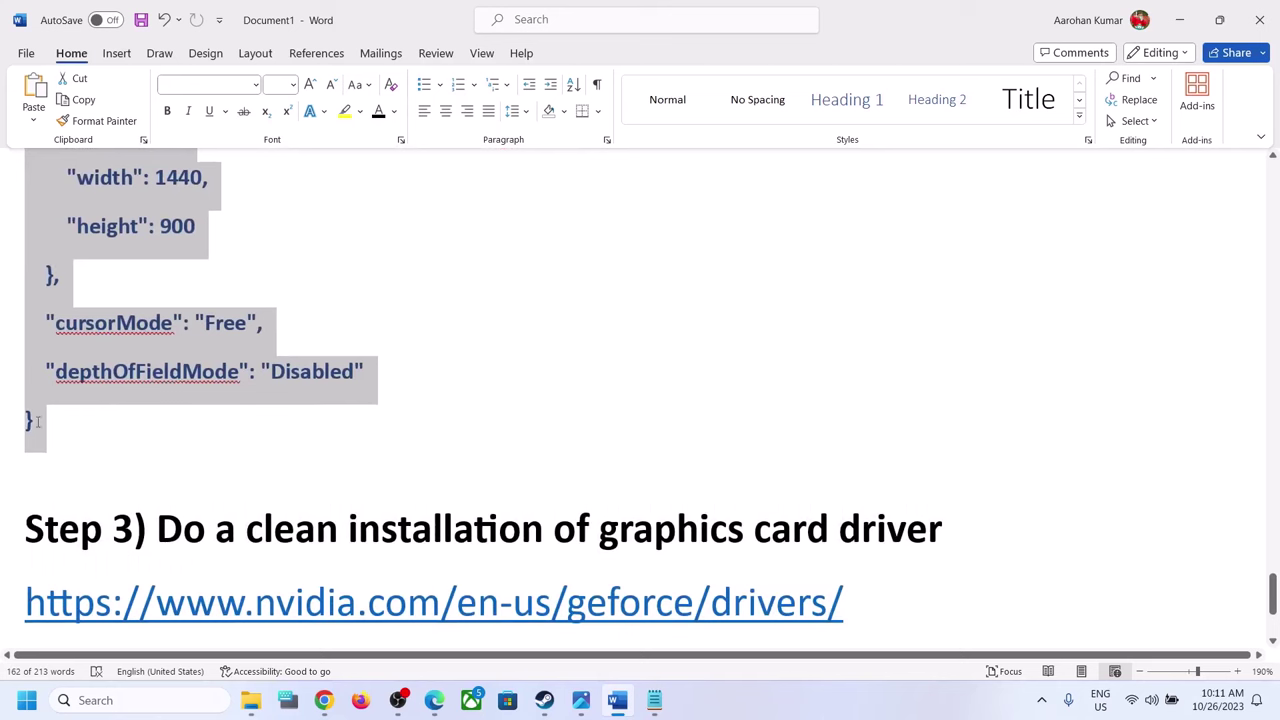
{"action": "right_click", "coordinate": [123, 347]}
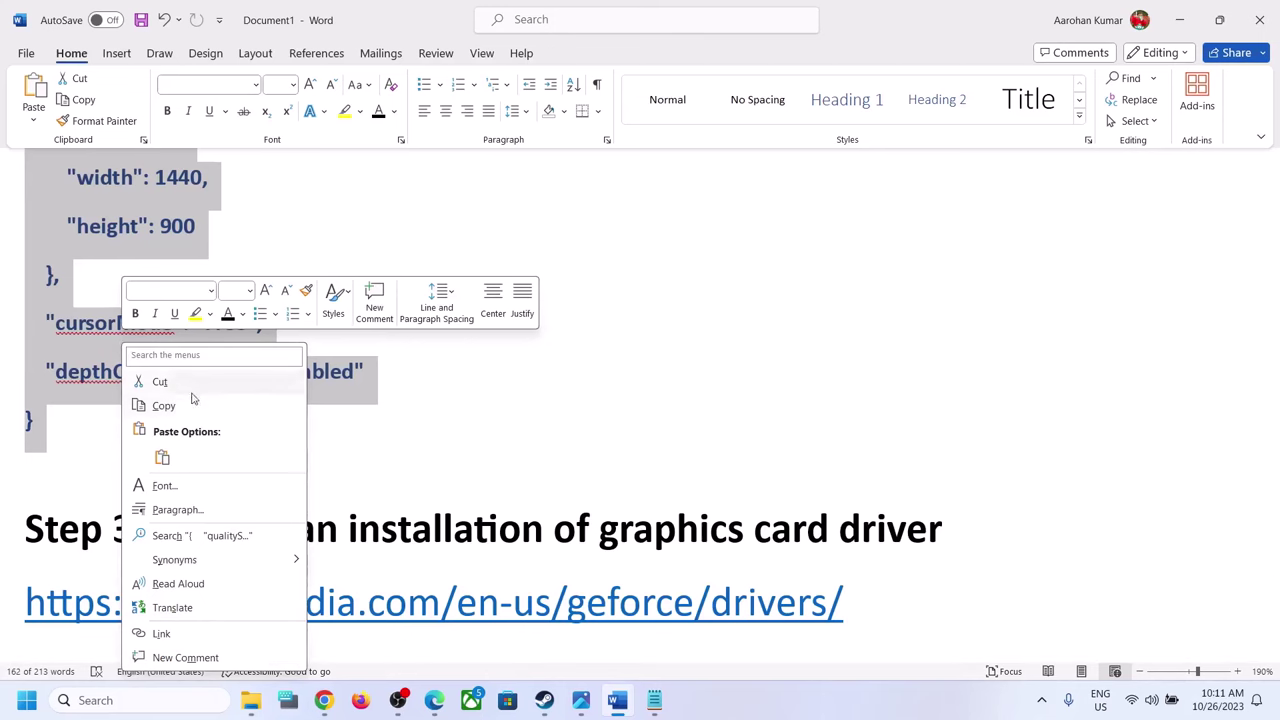
{"action": "left_click", "coordinate": [185, 407]}
Step: Overwrite all of Settings.coc with the copied JSON, save it, and close Notepad
{"action": "left_click", "coordinate": [655, 701]}
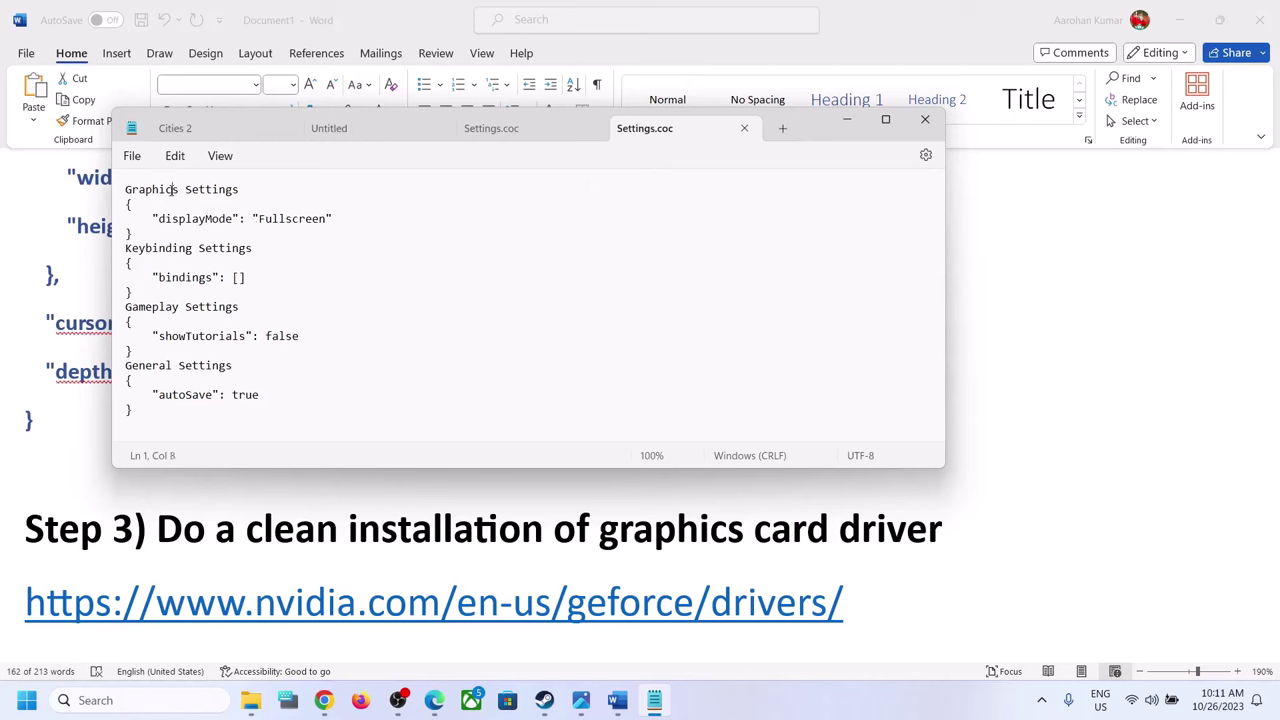
{"action": "key", "text": "ctrl+a"}
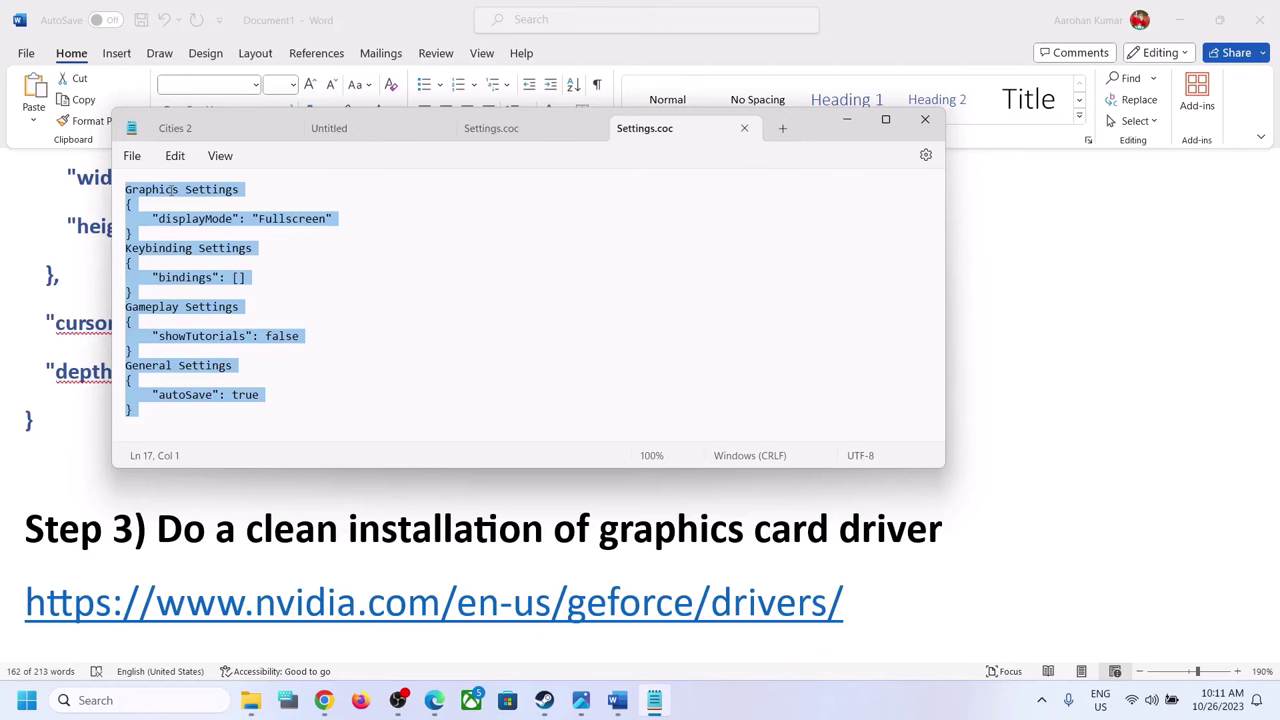
{"action": "key", "text": "ctrl+v"}
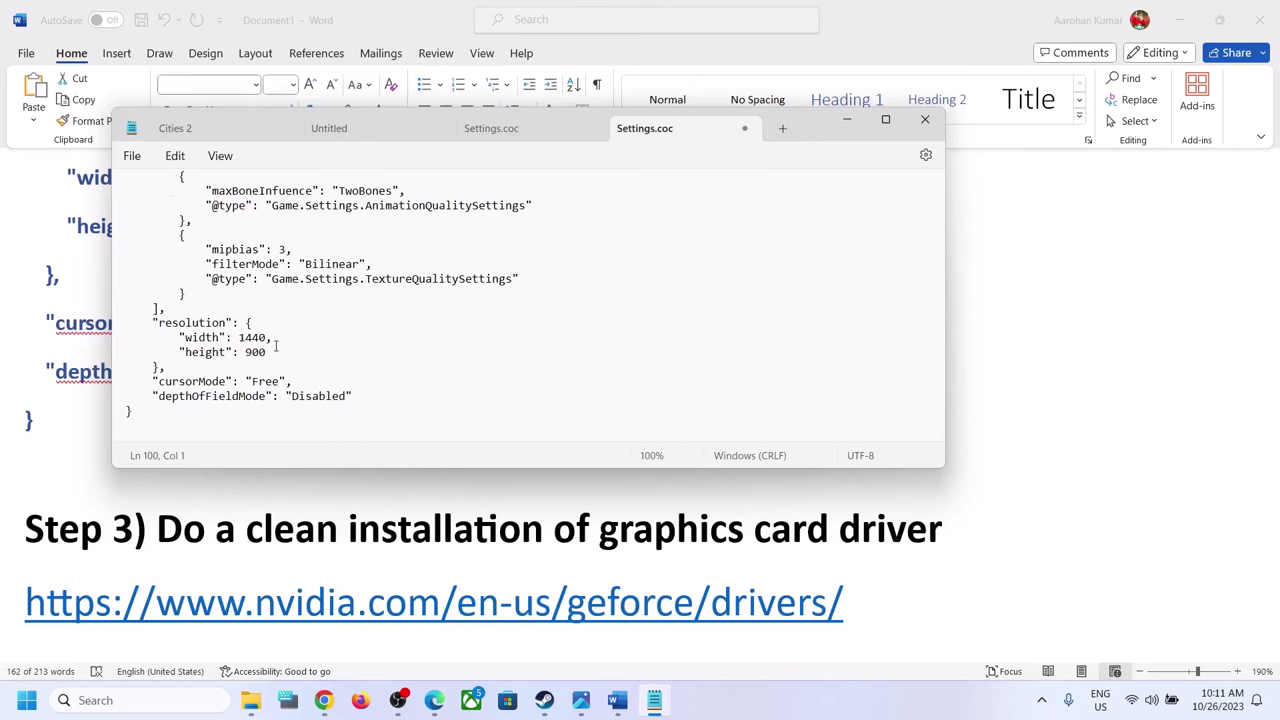
{"action": "scroll", "coordinate": [455, 265], "scroll_direction": "up", "scroll_amount": 20}
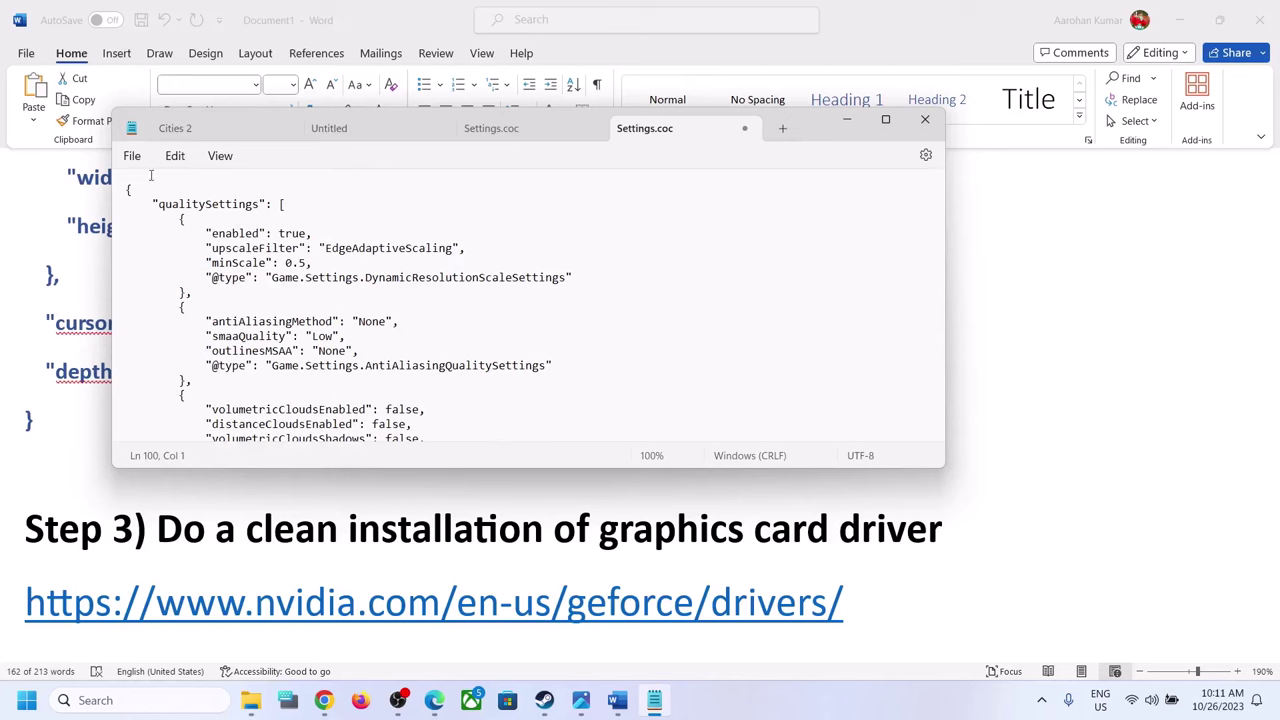
{"action": "left_click", "coordinate": [132, 158]}
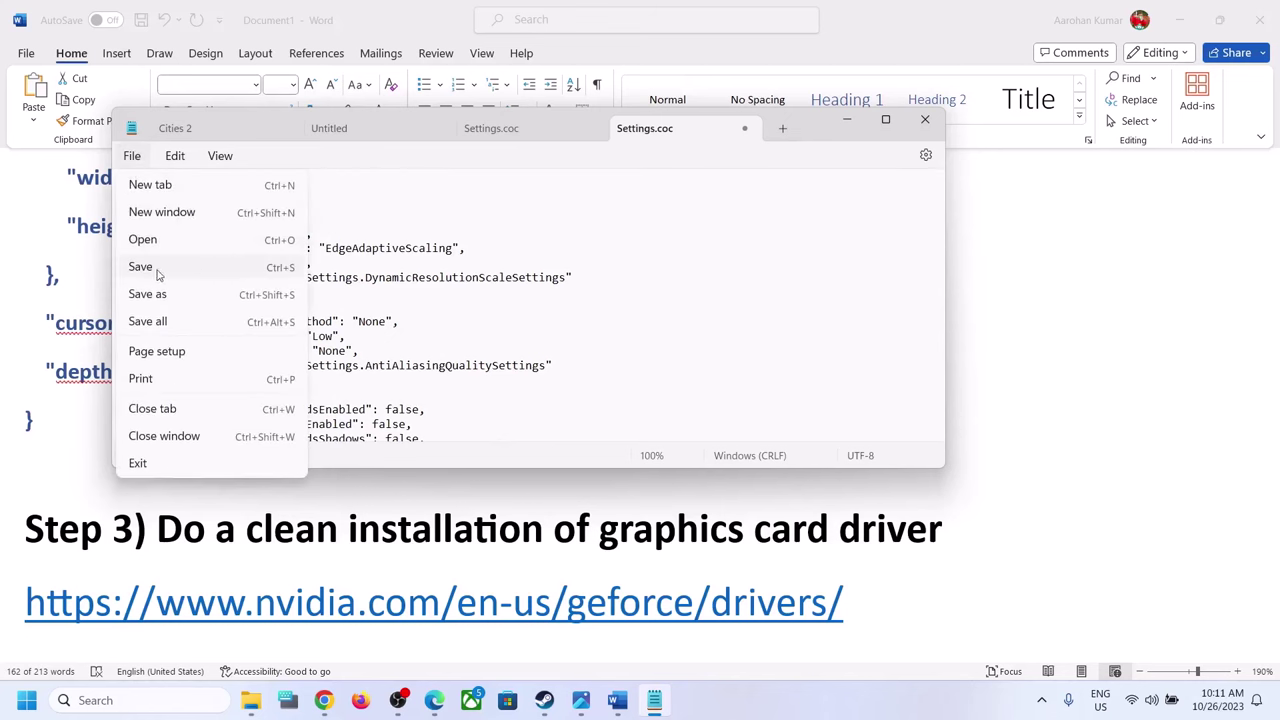
{"action": "left_click", "coordinate": [150, 267]}
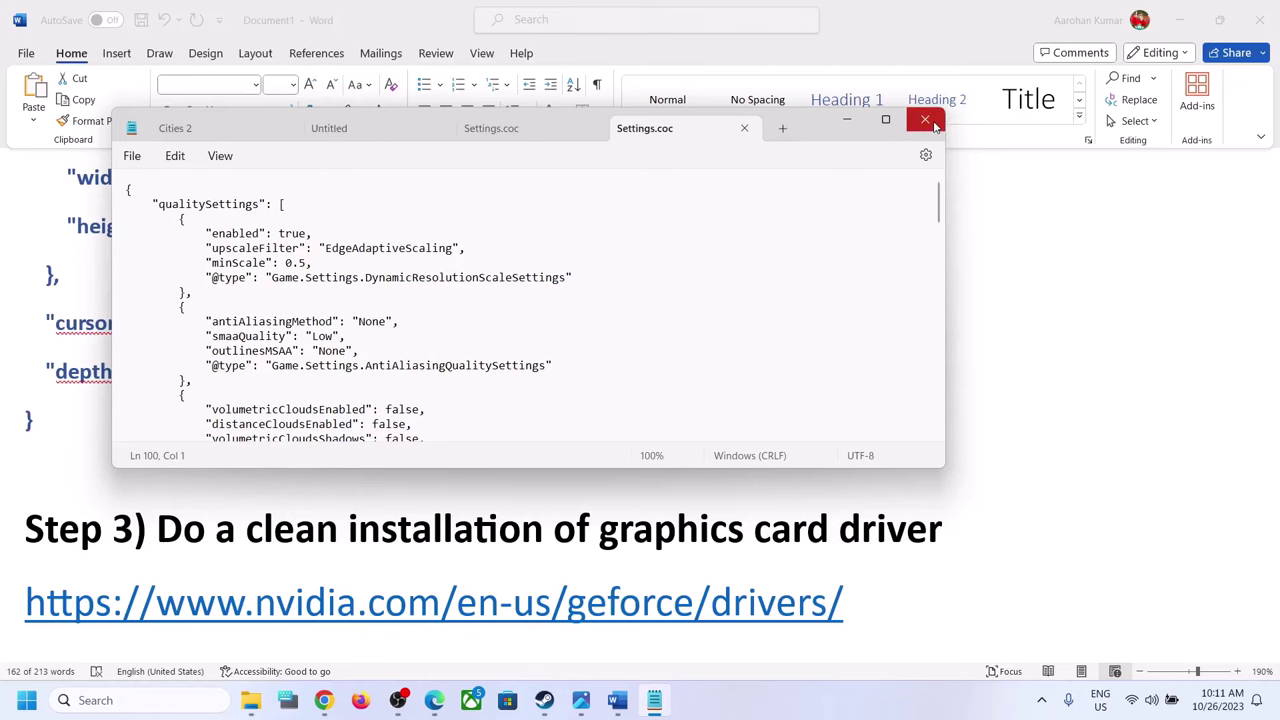
{"action": "left_click", "coordinate": [932, 123]}
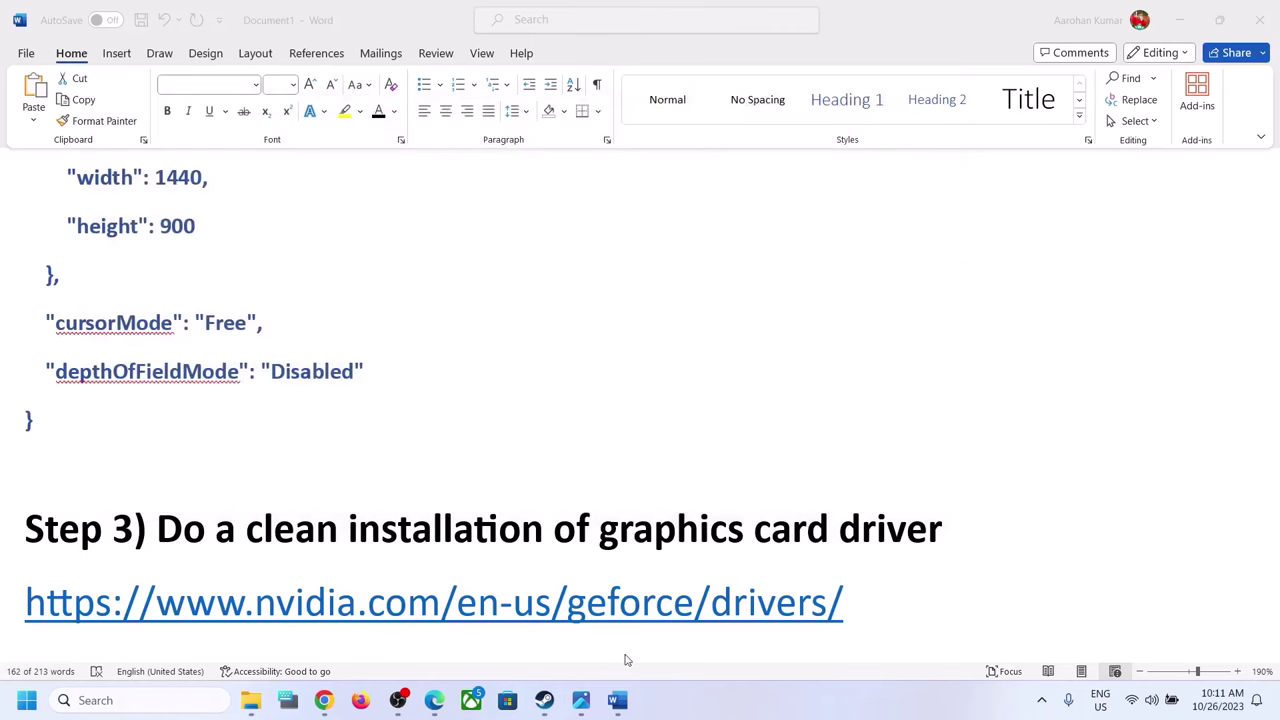
Step: Make Settings.coc Read-only in its Properties and apply, then bring the Steam library forward
{"action": "left_click", "coordinate": [581, 700]}
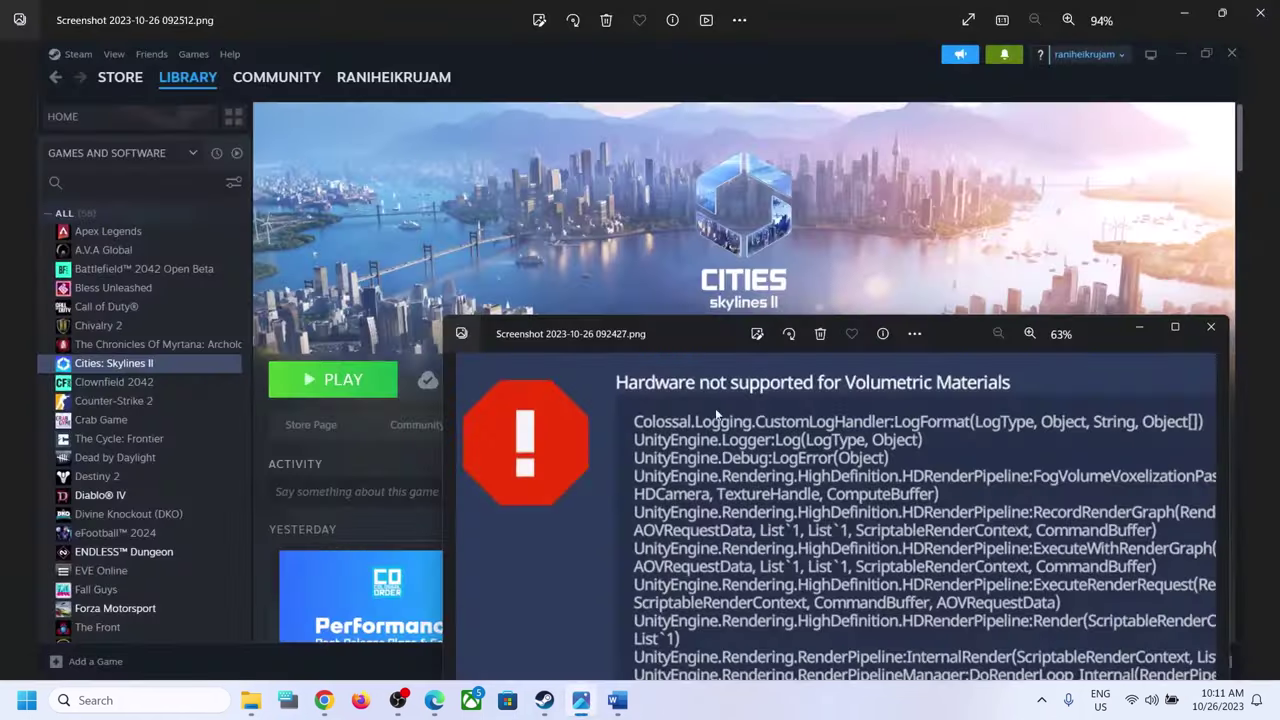
{"action": "left_click", "coordinate": [251, 700]}
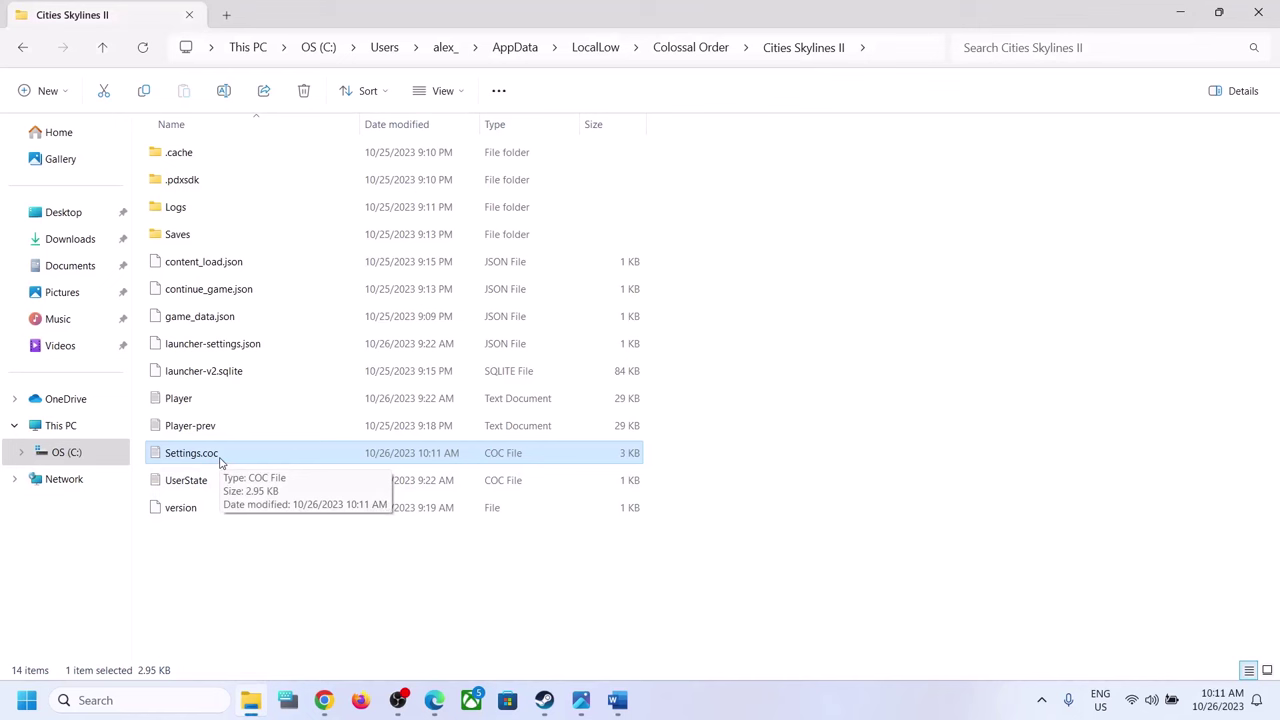
{"action": "right_click", "coordinate": [221, 463]}
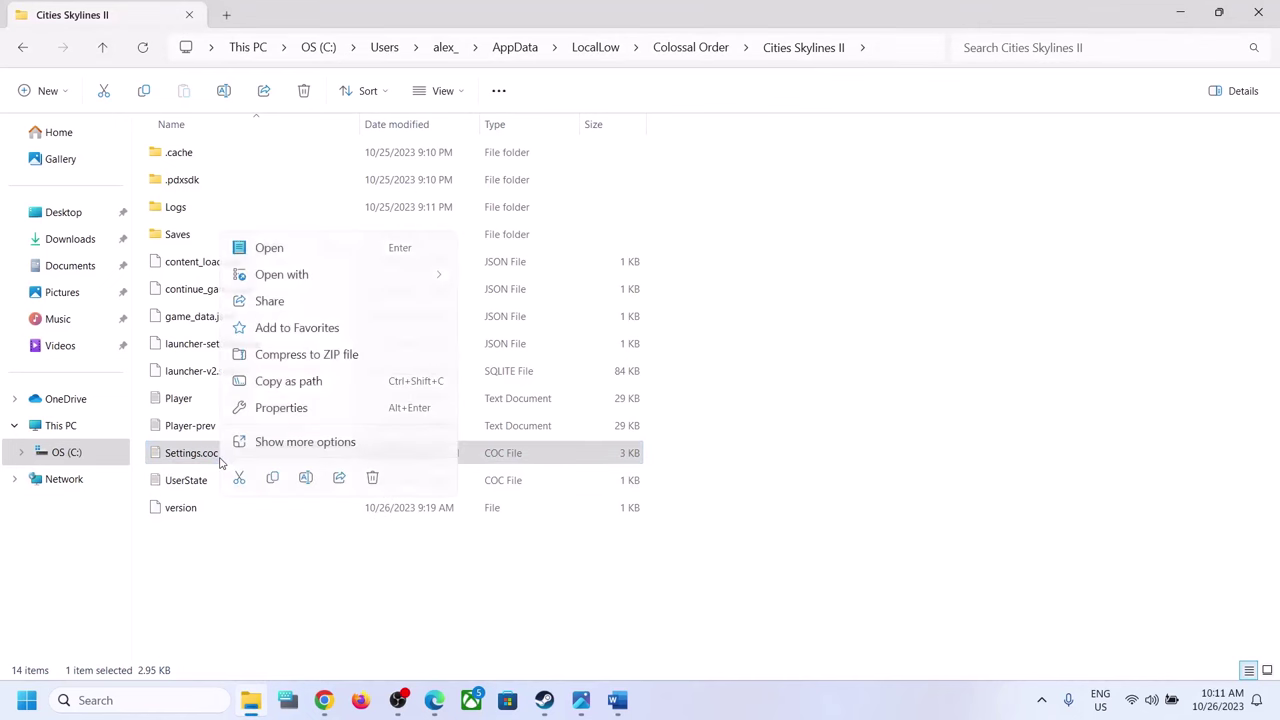
{"action": "left_click", "coordinate": [283, 407]}
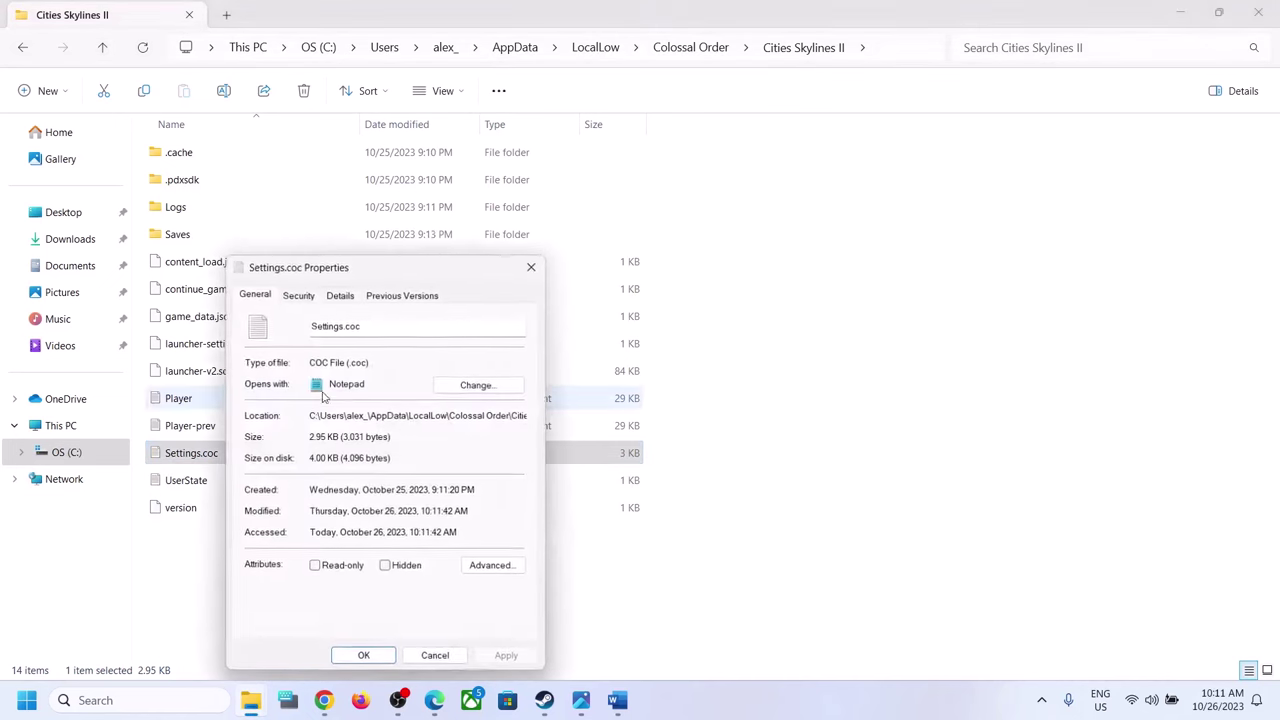
{"action": "left_click", "coordinate": [316, 567]}
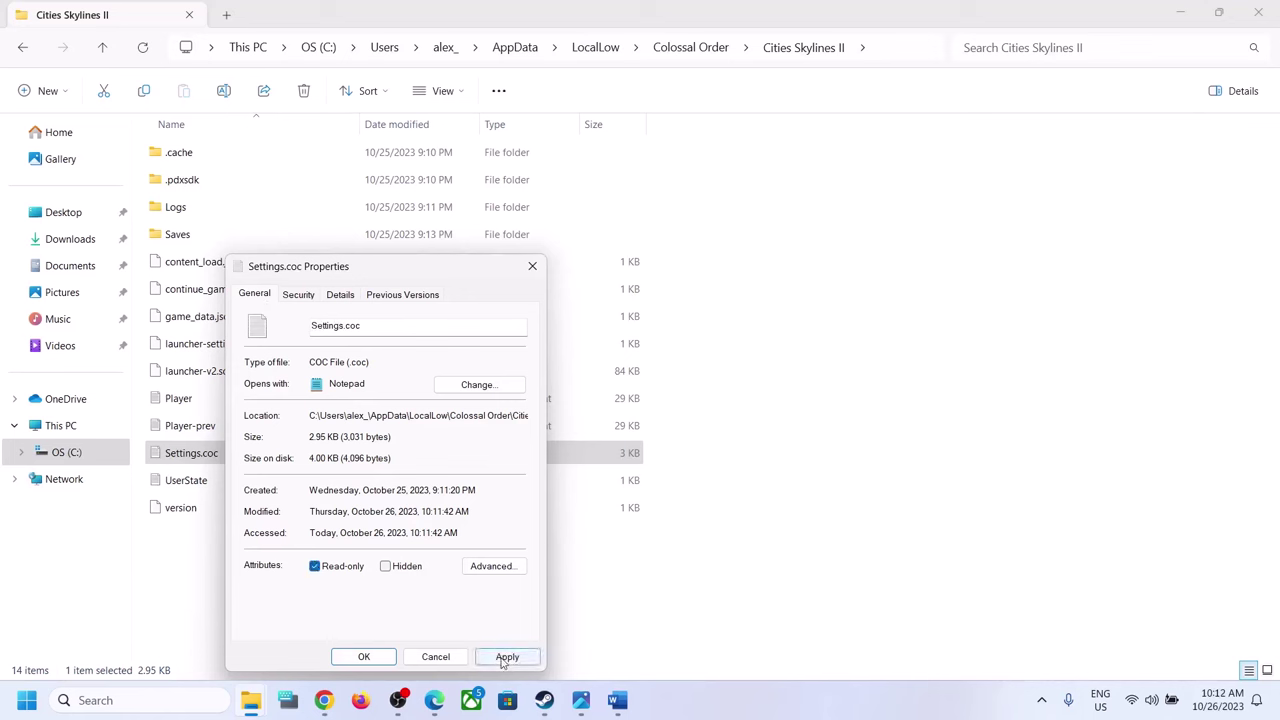
{"action": "left_click", "coordinate": [505, 656]}
{"action": "left_click", "coordinate": [358, 659]}
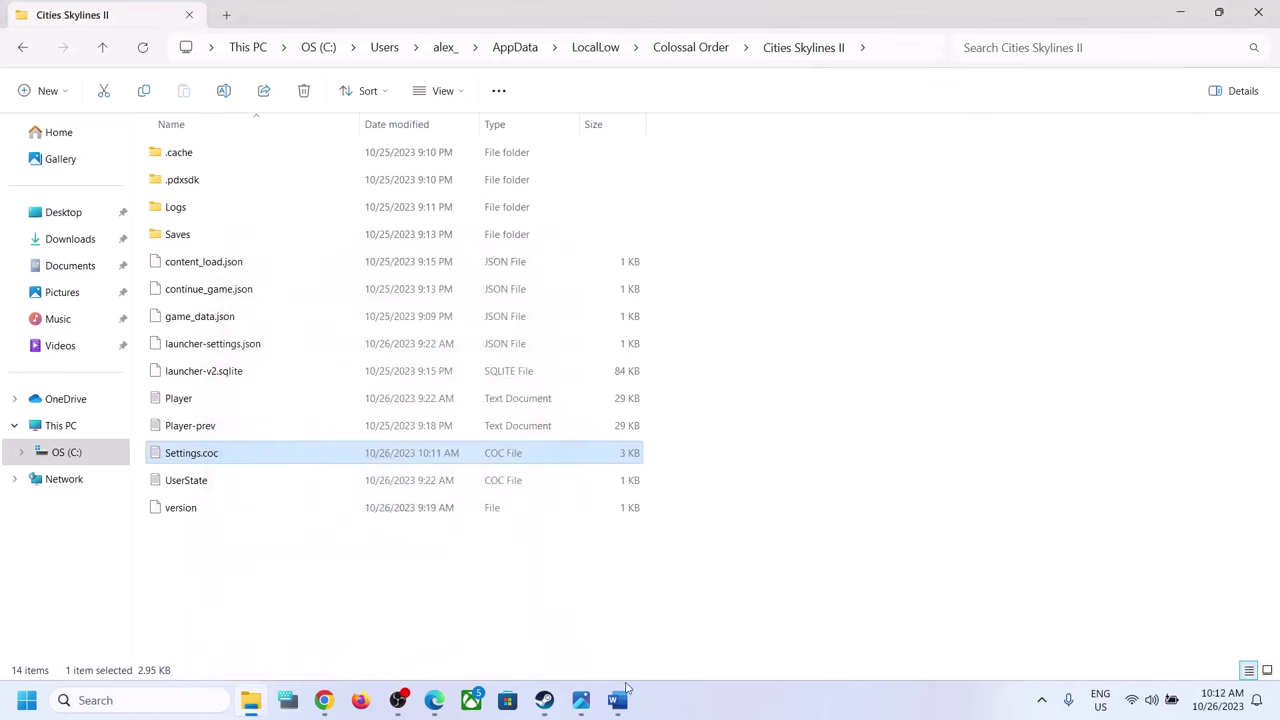
{"action": "left_click", "coordinate": [544, 701]}
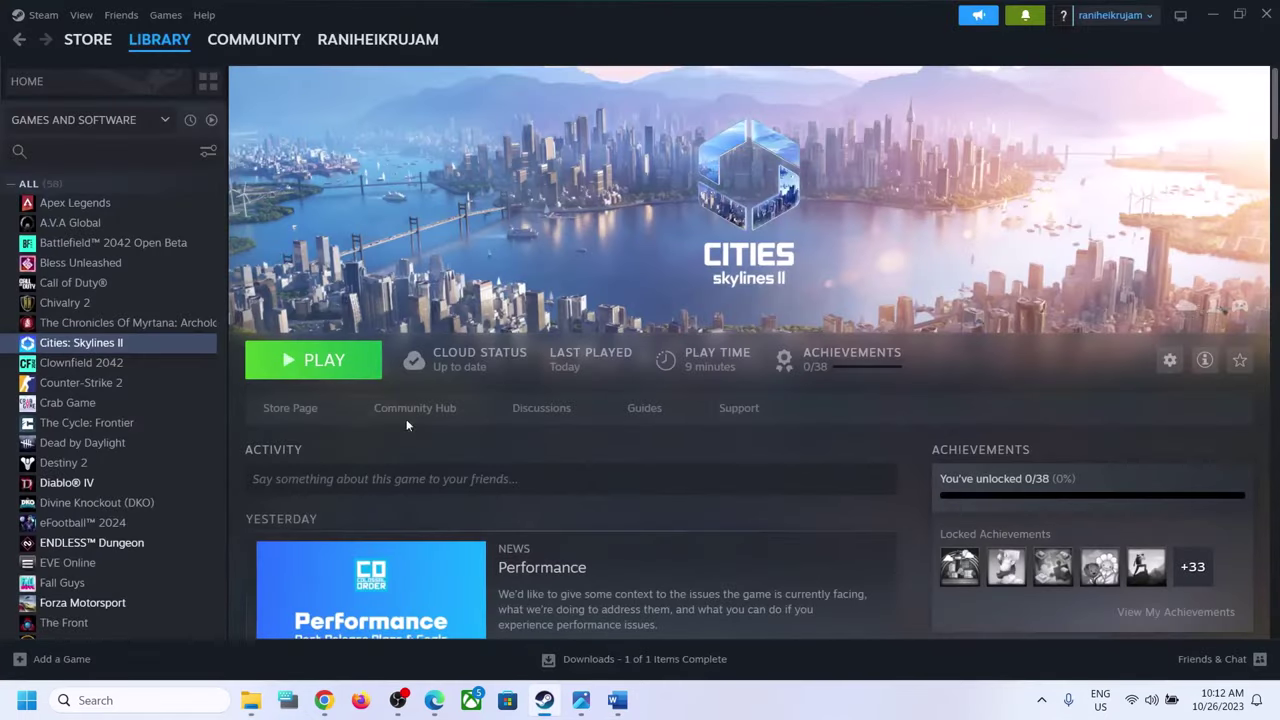
Step: View the saved error screenshot, then return to the Cities Skylines II folder and close Settings.coc
{"action": "left_click", "coordinate": [588, 702]}
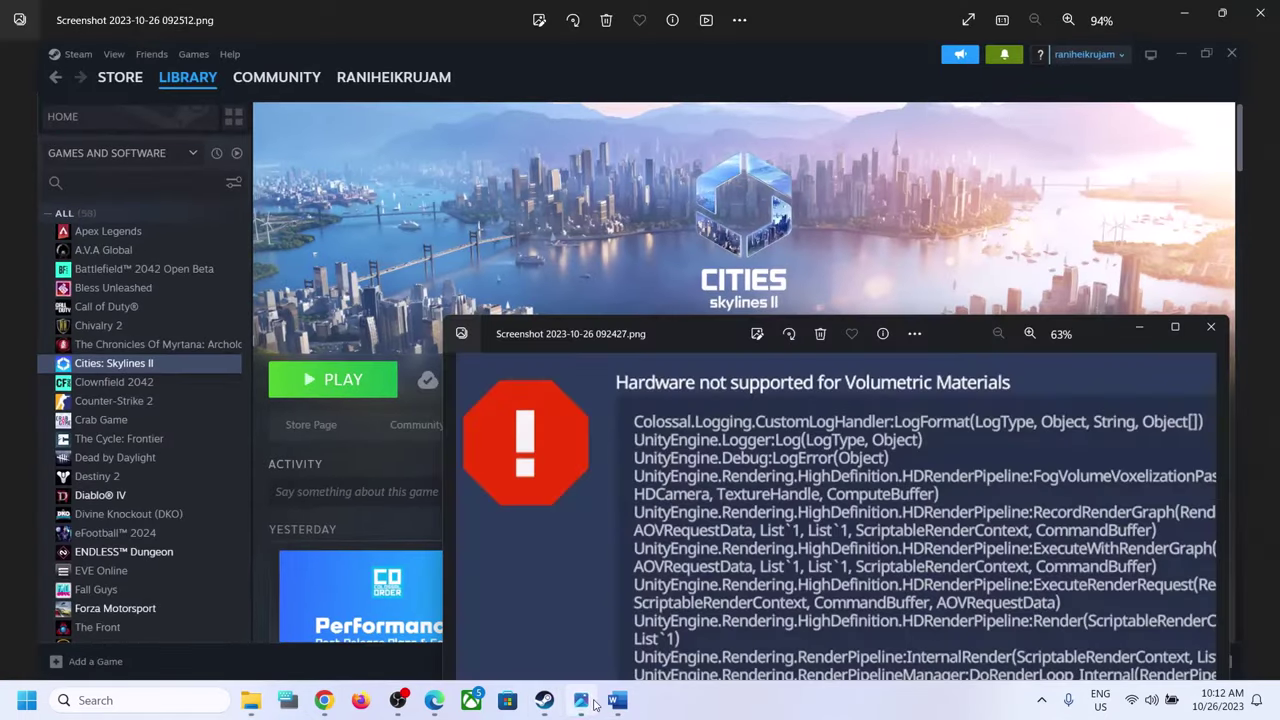
{"action": "left_click", "coordinate": [262, 708]}
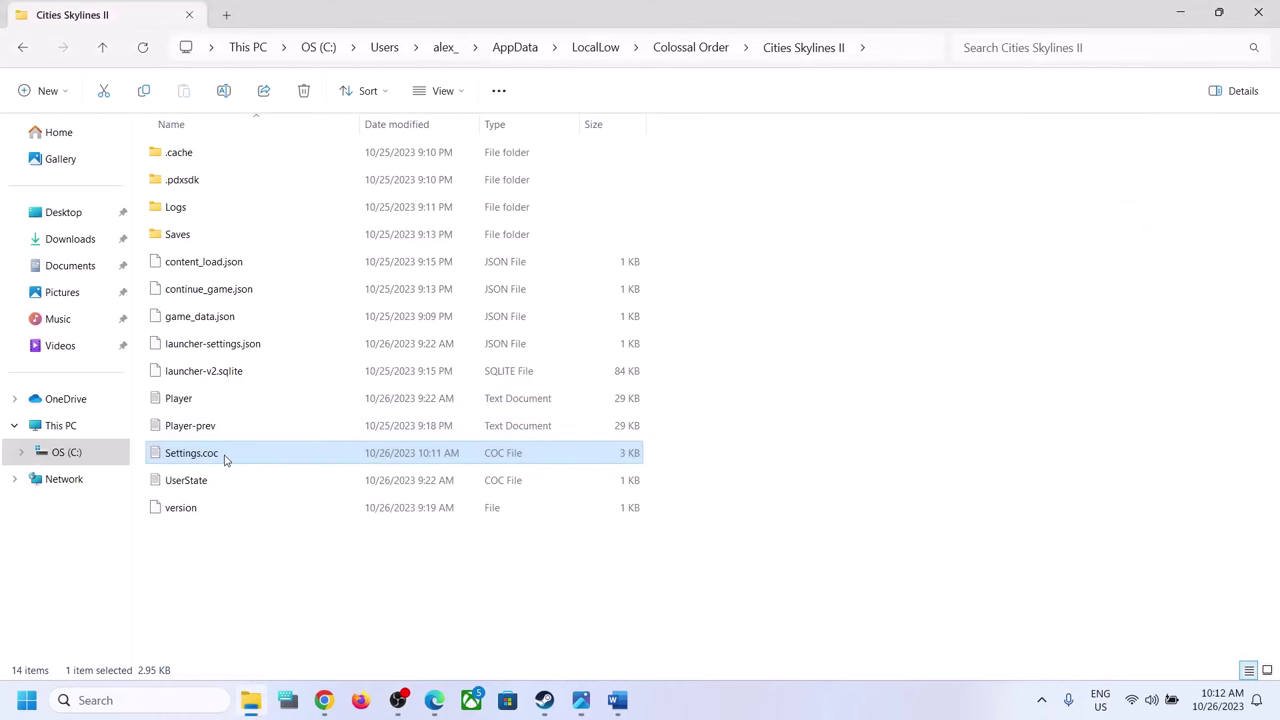
{"action": "scroll", "coordinate": [361, 311], "scroll_direction": "down", "scroll_amount": 15}
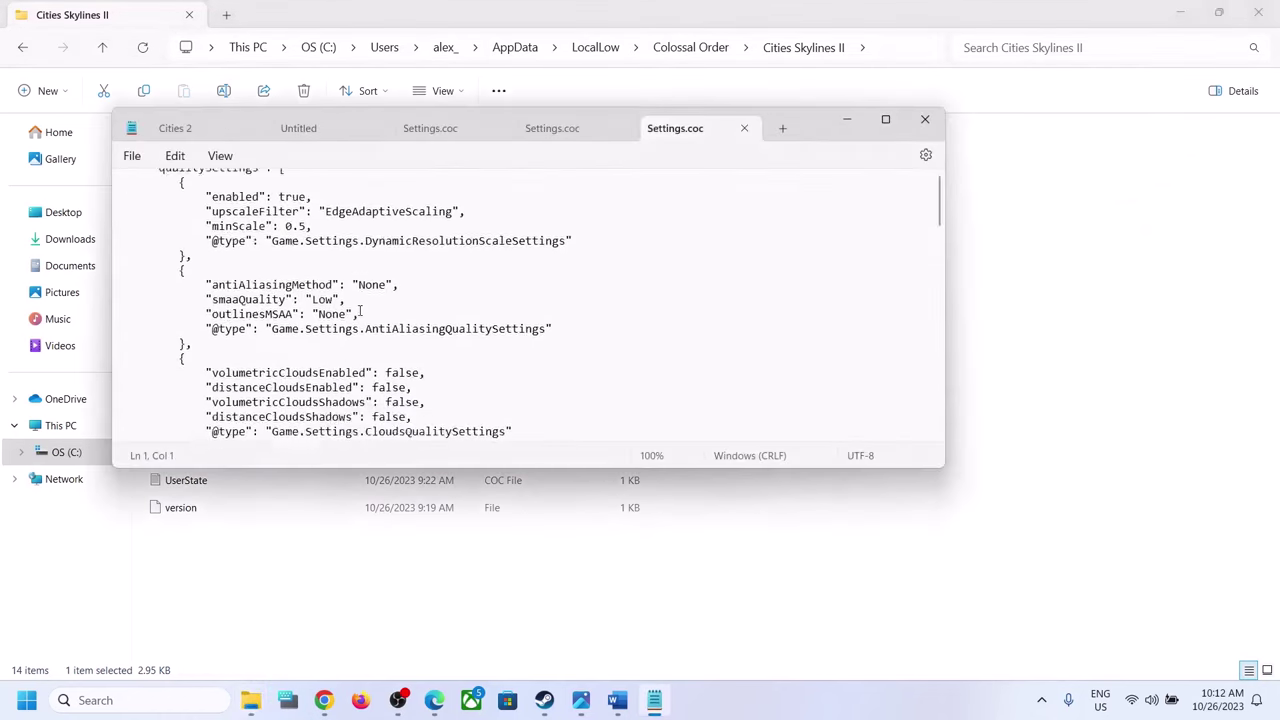
{"action": "scroll", "coordinate": [359, 311], "scroll_direction": "up", "scroll_amount": 15}
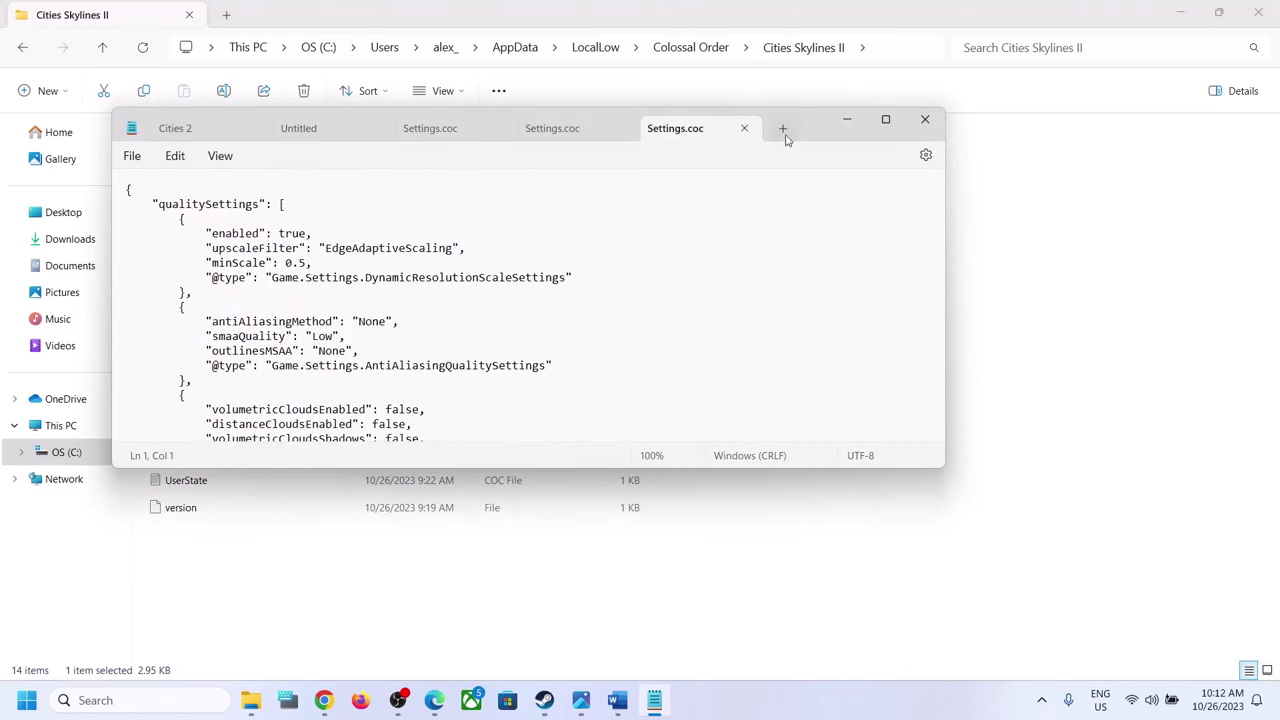
{"action": "left_click", "coordinate": [925, 119]}
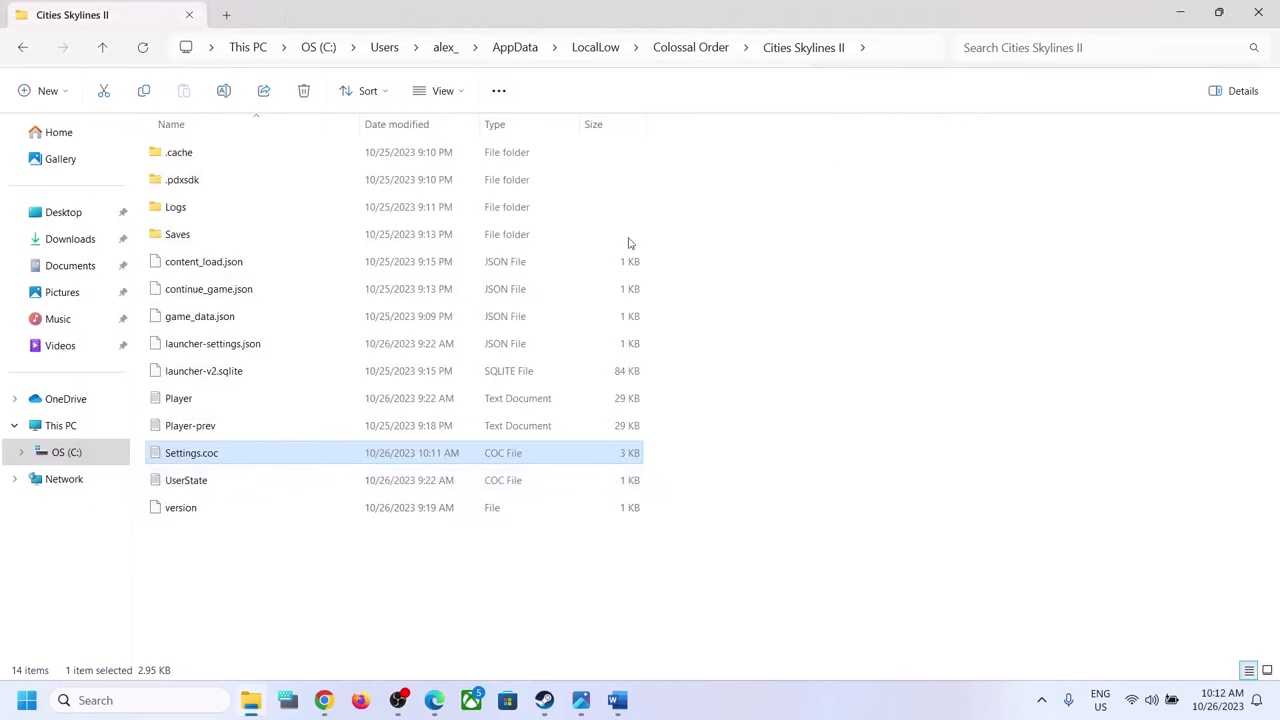
Step: Delete the old Settings.coc from the Cities Skylines II folder
{"action": "right_click", "coordinate": [198, 458]}
{"action": "left_click", "coordinate": [348, 476]}
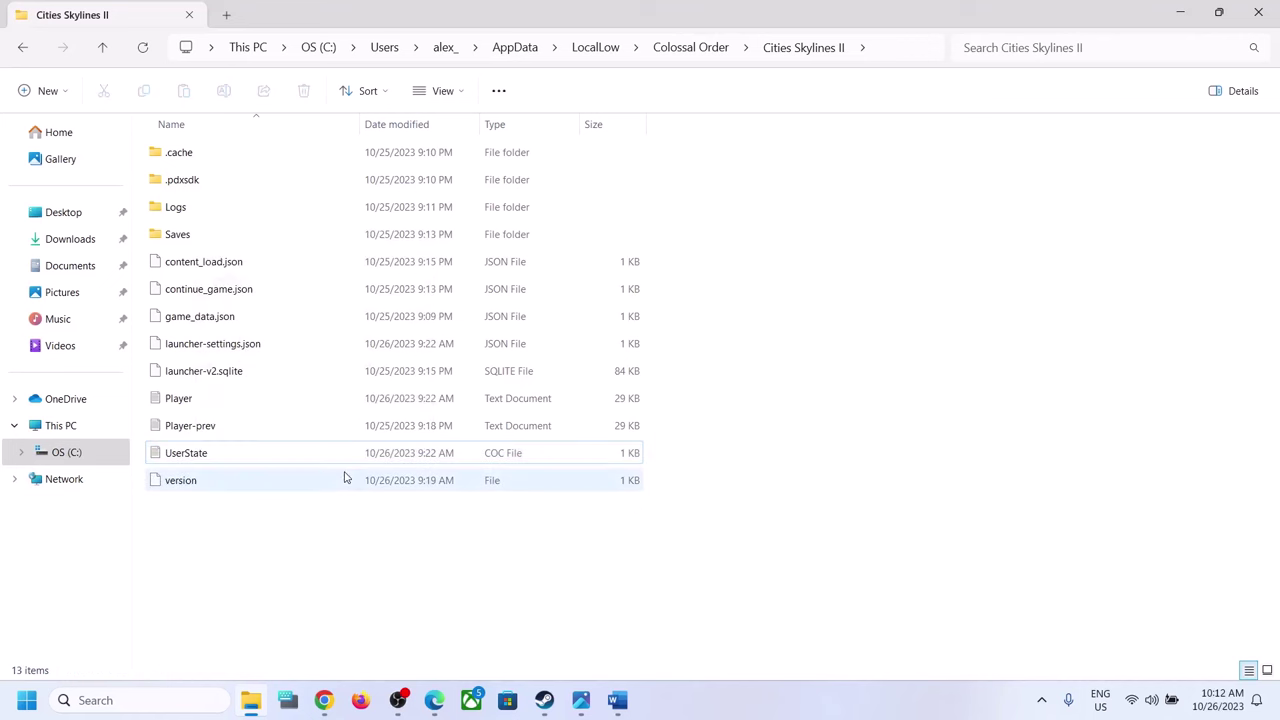
{"action": "key", "text": "super+d"}
Step: Copy the desktop Settings.coc into the Cities Skylines II folder and open it in Notepad
{"action": "right_click", "coordinate": [170, 198]}
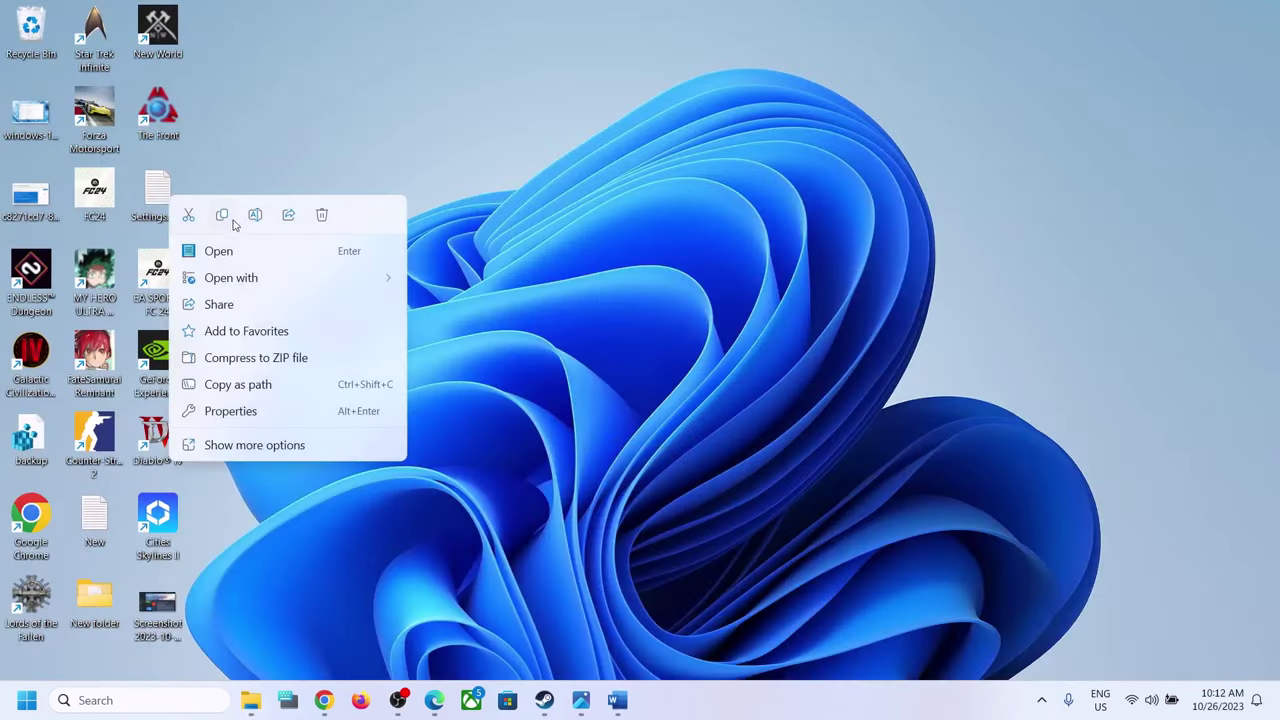
{"action": "left_click", "coordinate": [558, 708]}
{"action": "left_click", "coordinate": [552, 706]}
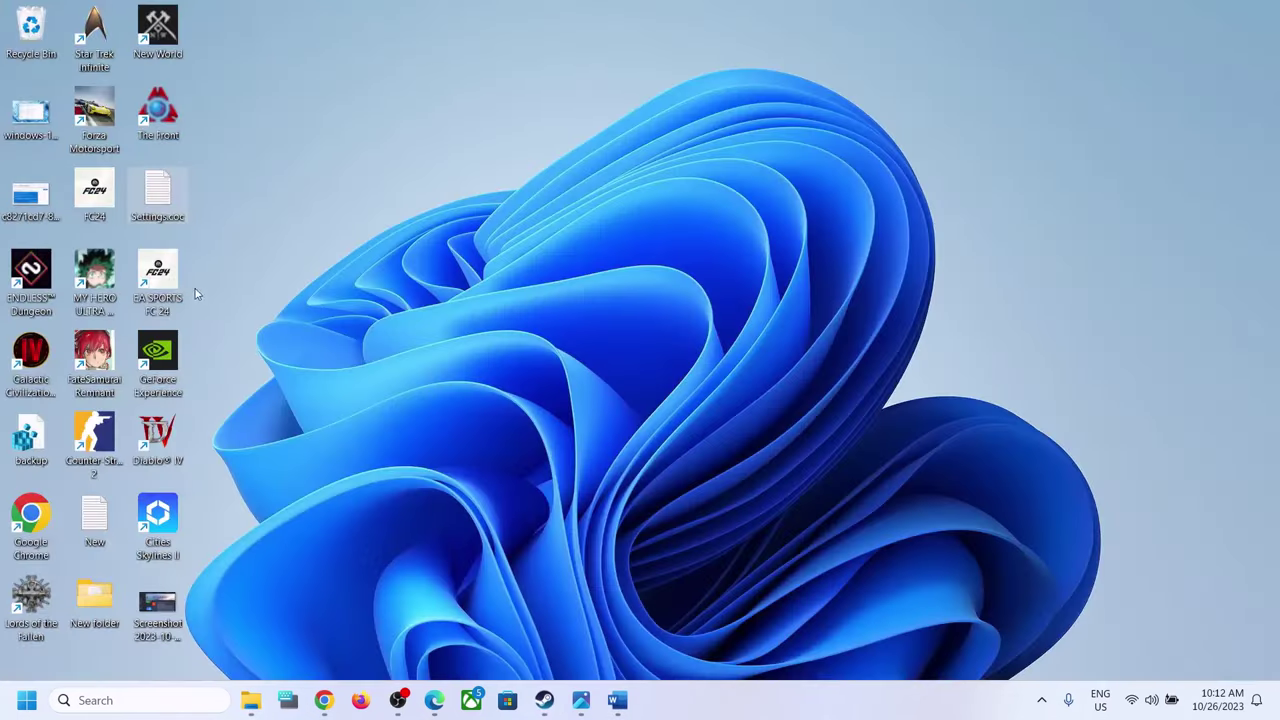
{"action": "right_click", "coordinate": [181, 206]}
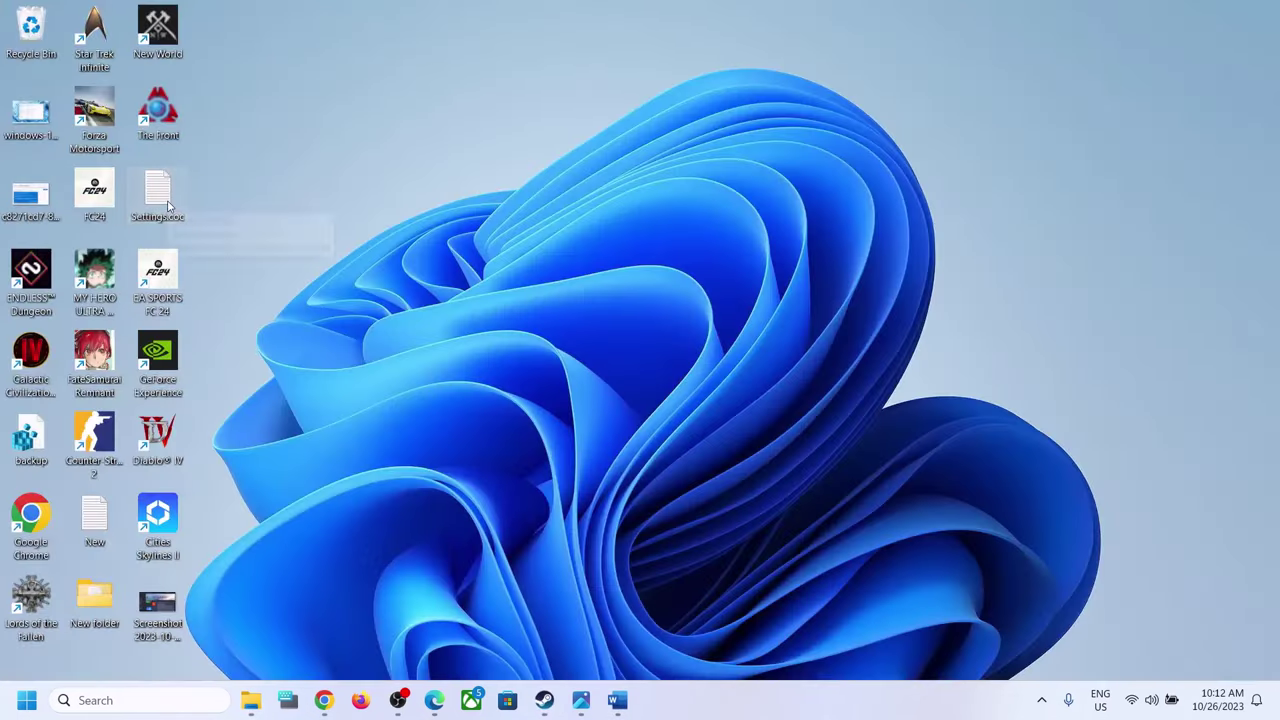
{"action": "left_click", "coordinate": [222, 224]}
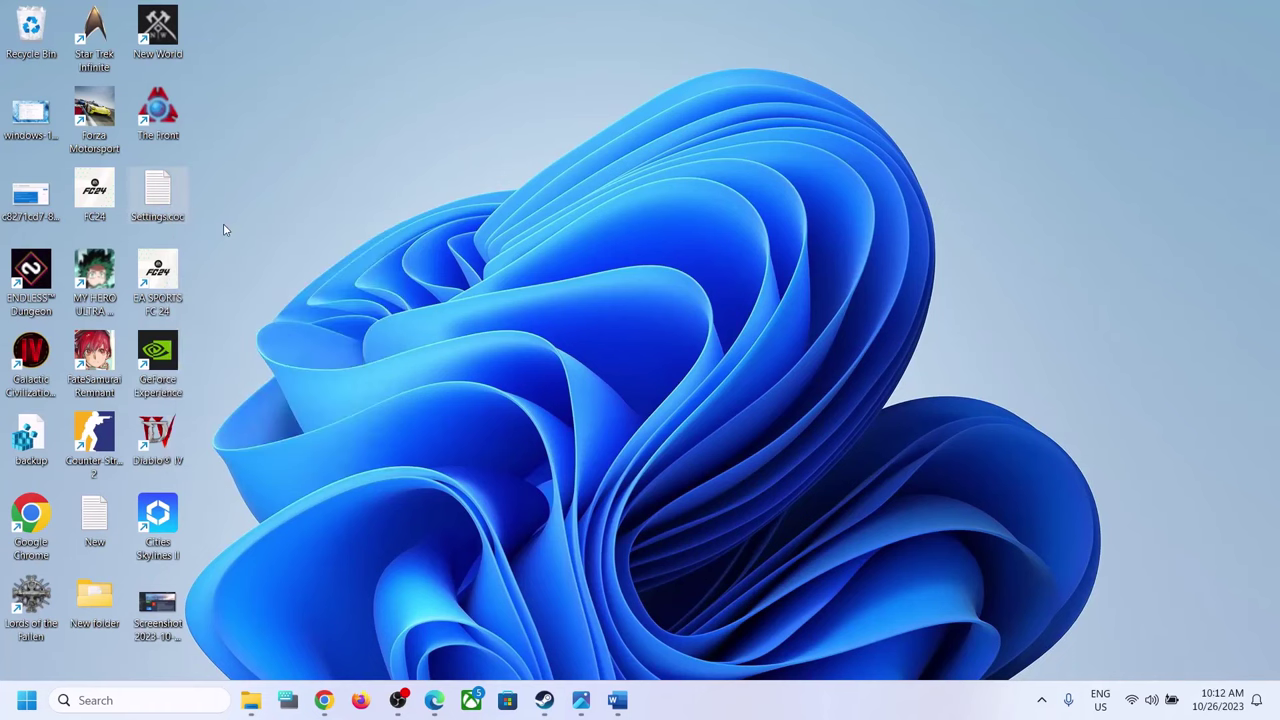
{"action": "left_click", "coordinate": [252, 704]}
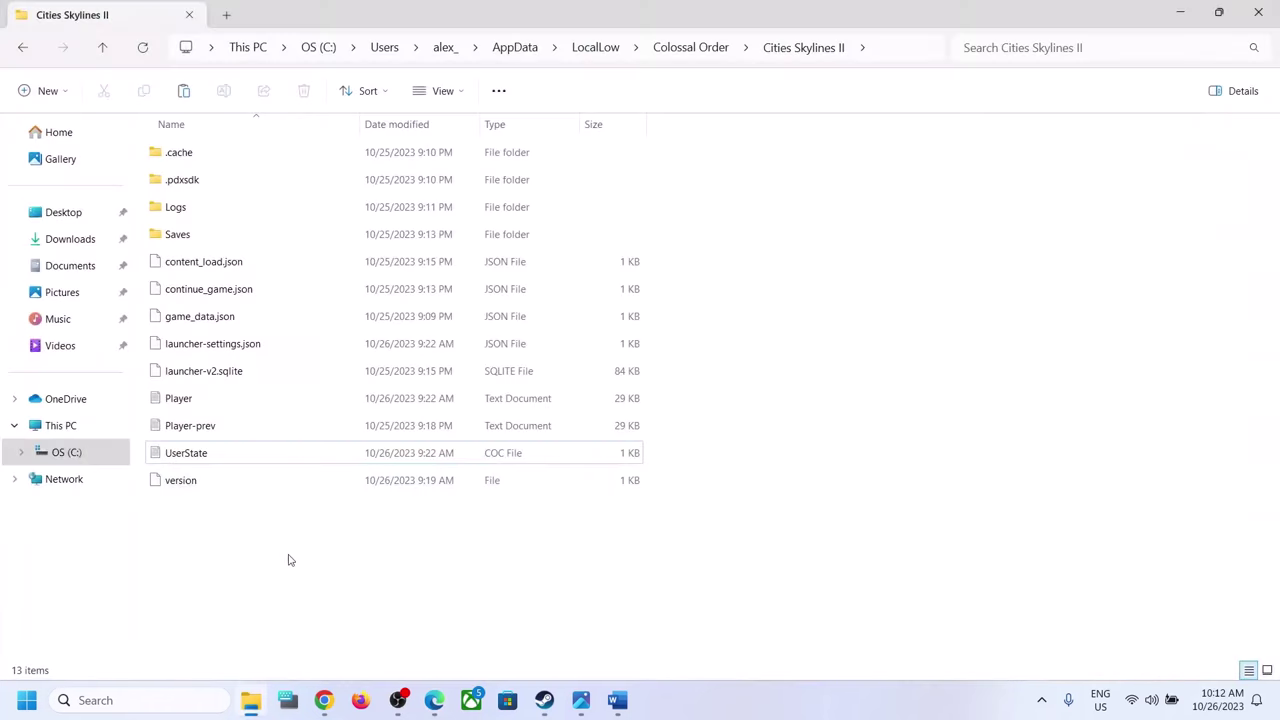
{"action": "key", "text": "ctrl+v"}
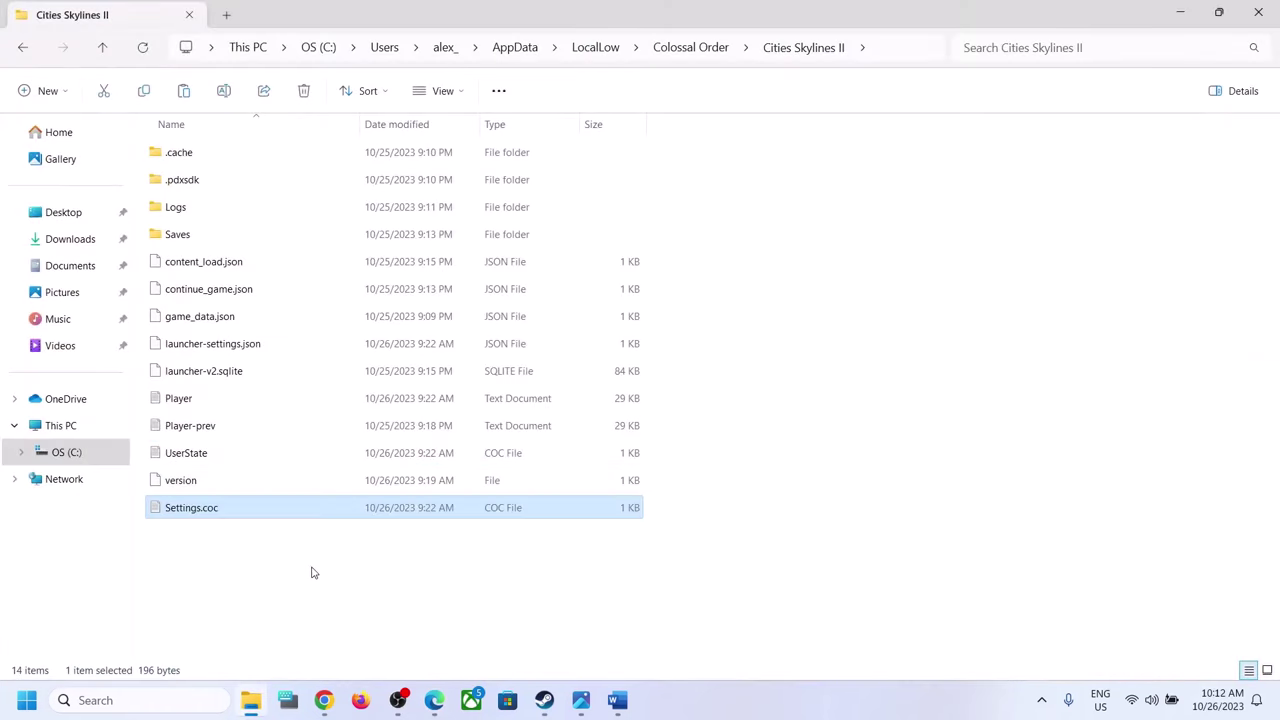
{"action": "double_click", "coordinate": [226, 514]}
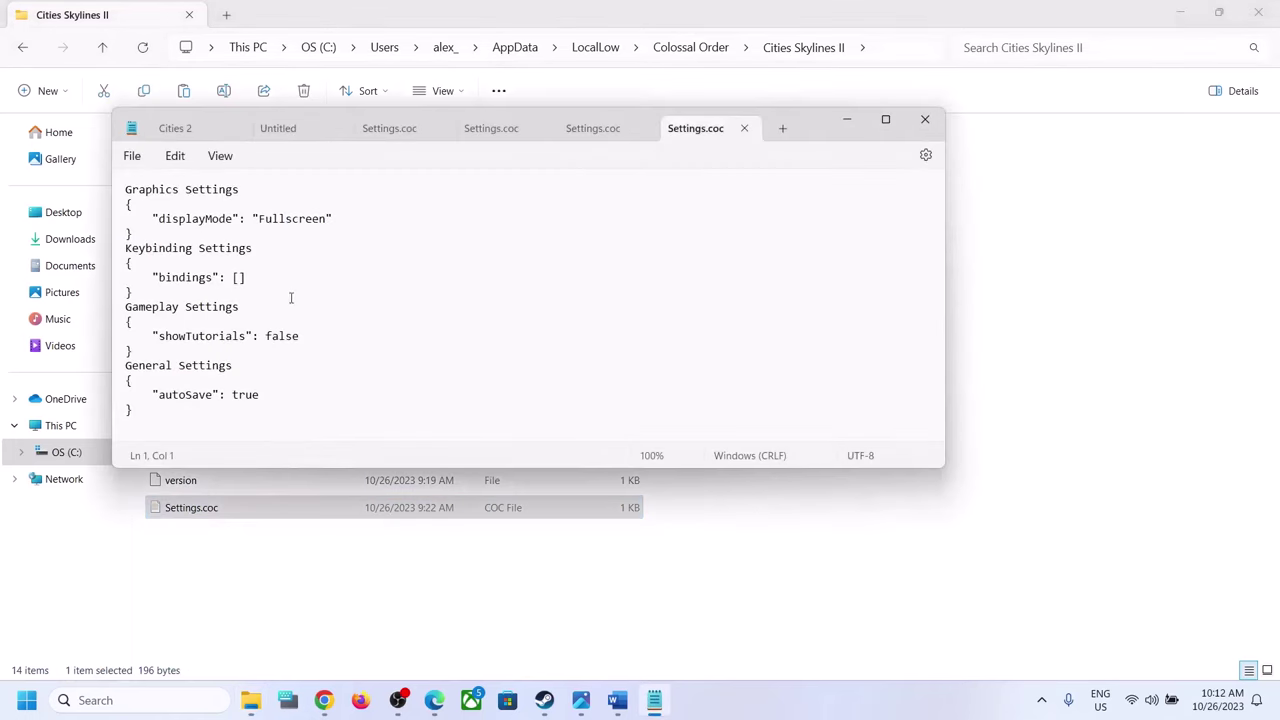
Step: Close Notepad and bring up the Word troubleshooting guide
{"action": "left_click", "coordinate": [926, 120]}
{"action": "left_click", "coordinate": [617, 700]}
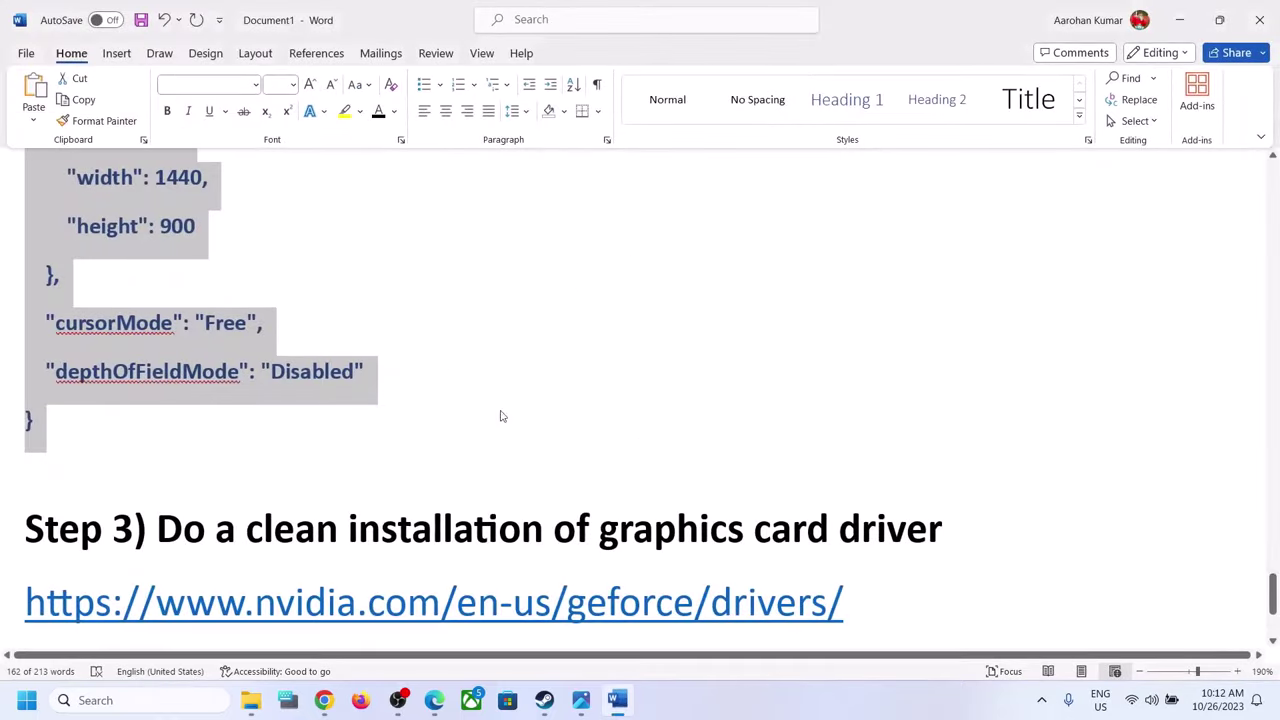
{"action": "scroll", "coordinate": [325, 465], "scroll_direction": "up", "scroll_amount": 10}
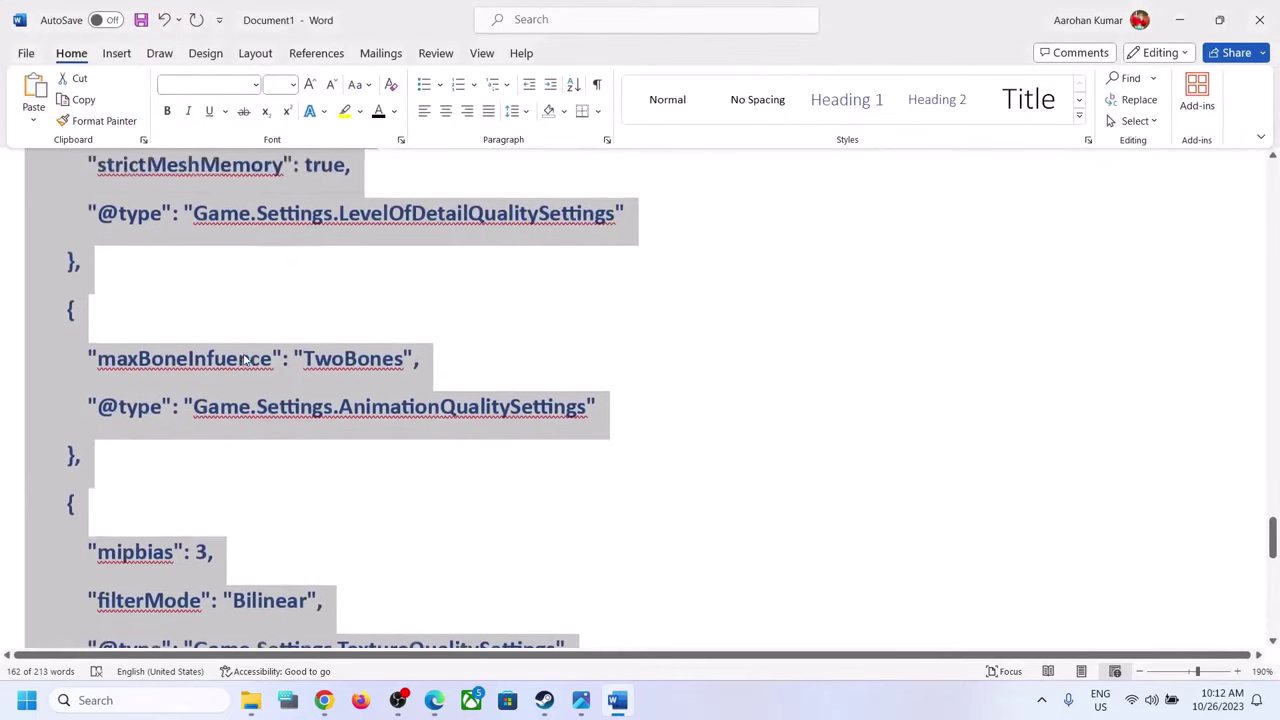
{"action": "scroll", "coordinate": [244, 356], "scroll_direction": "up", "scroll_amount": 15}
{"action": "right_click", "coordinate": [244, 356]}
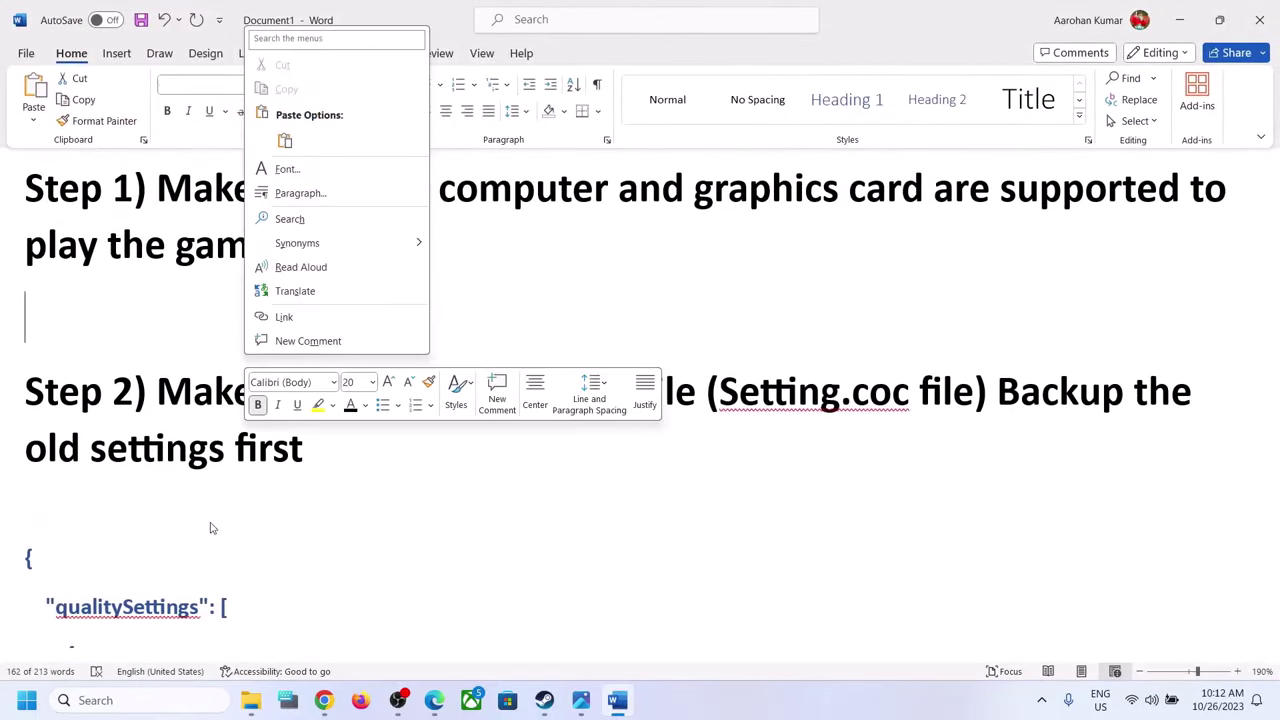
{"action": "key", "text": "Escape"}
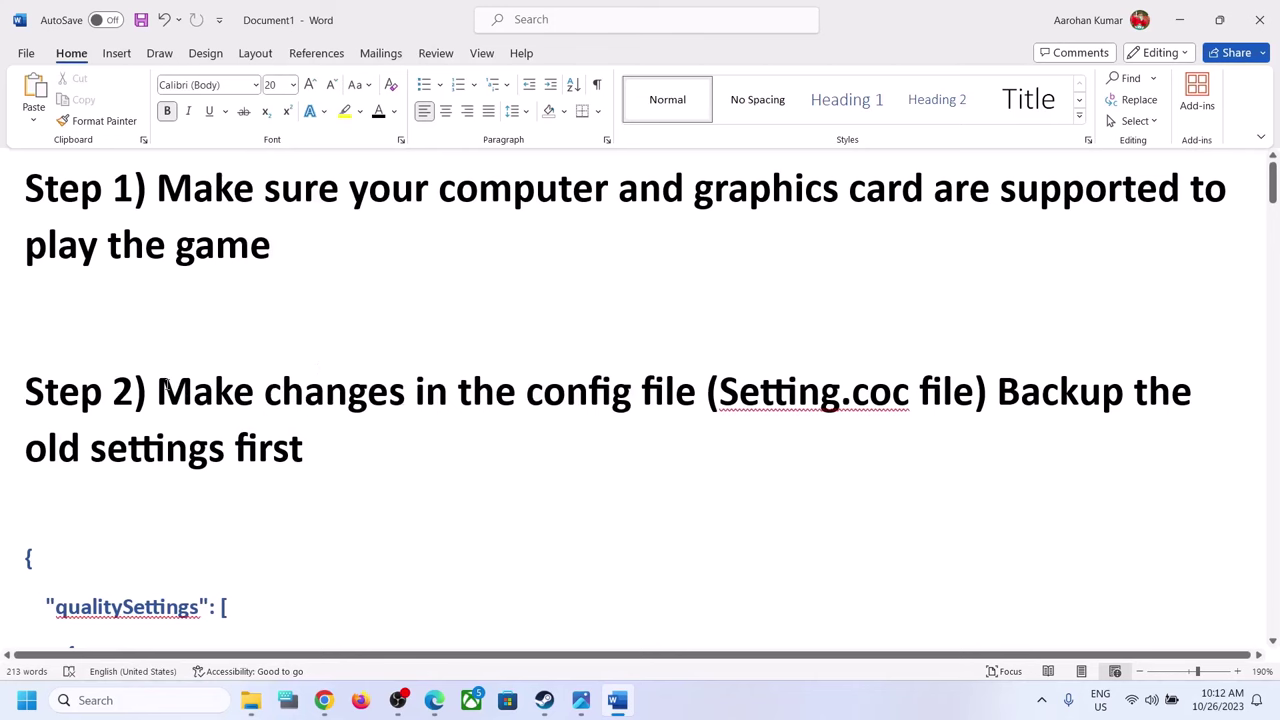
Step: Highlight the Step 2 instruction and the Step 3 NVIDIA and AMD driver links
{"action": "left_click_drag", "start_coordinate": [162, 390], "coordinate": [343, 468]}
{"action": "scroll", "coordinate": [343, 468], "scroll_direction": "down", "scroll_amount": 20}
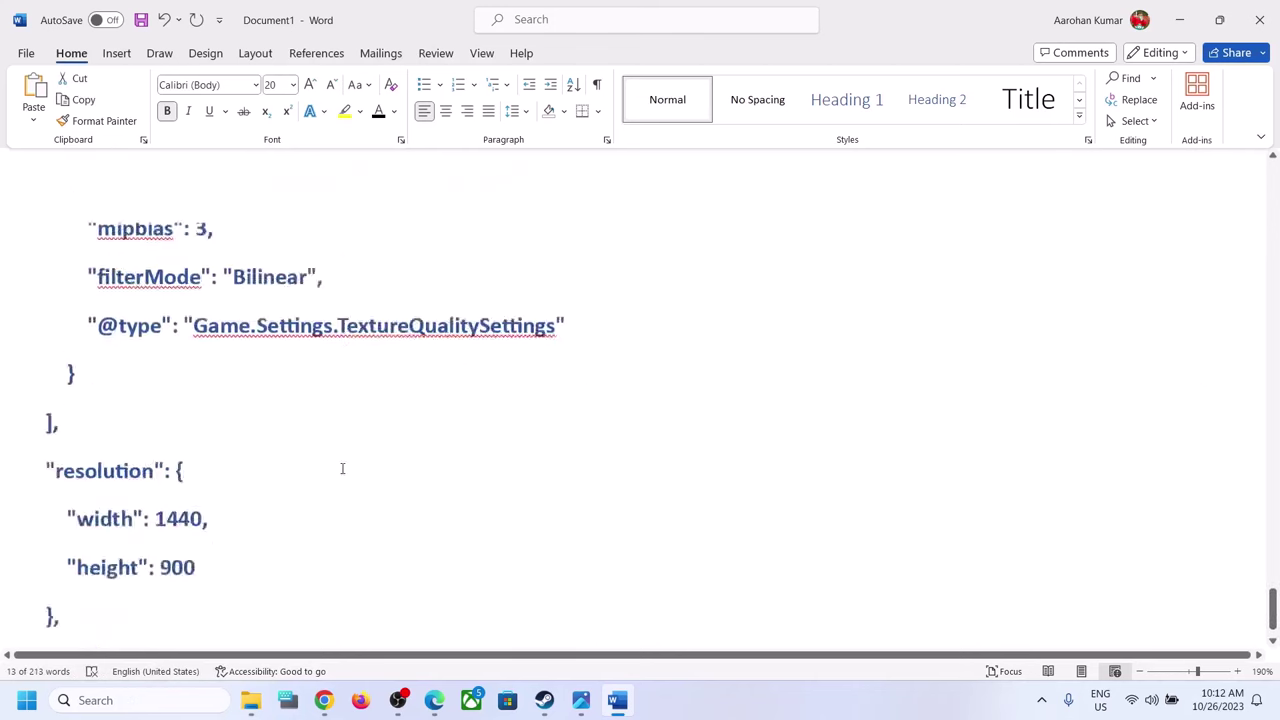
{"action": "scroll", "coordinate": [342, 468], "scroll_direction": "up", "scroll_amount": 3}
{"action": "left_click_drag", "start_coordinate": [160, 534], "coordinate": [915, 558]}
{"action": "scroll", "coordinate": [914, 553], "scroll_direction": "down", "scroll_amount": 3}
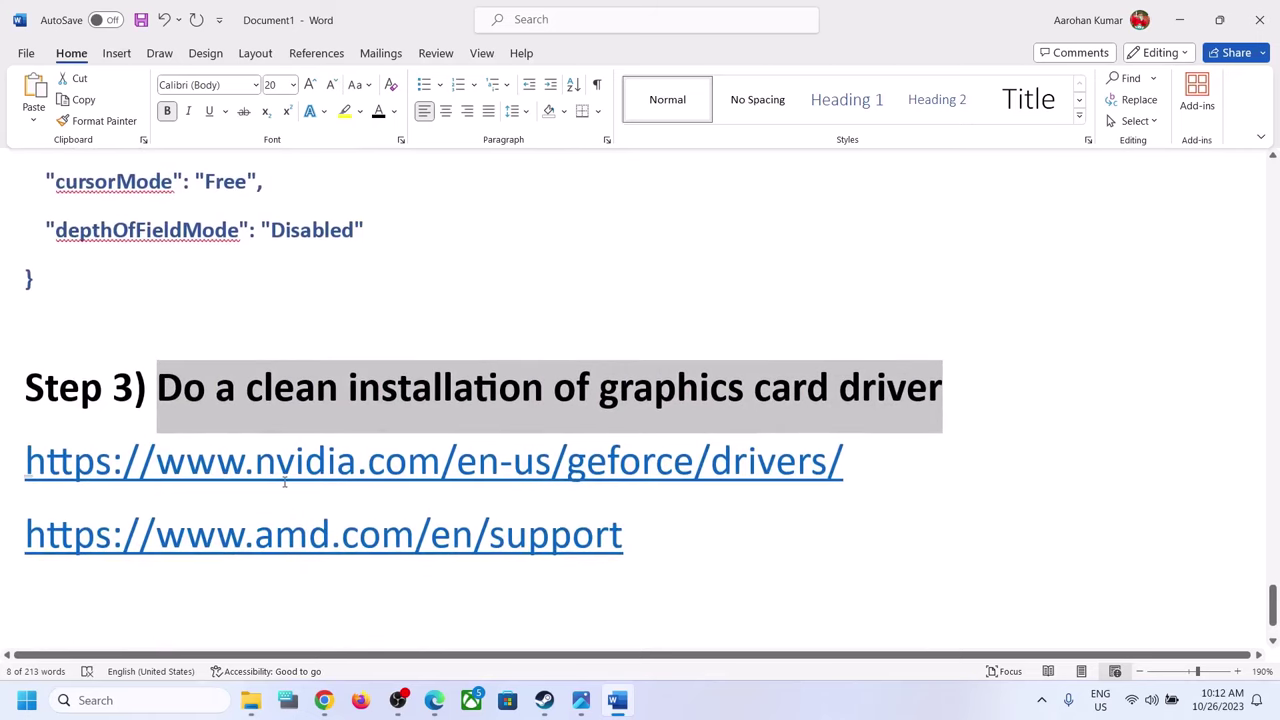
{"action": "left_click_drag", "start_coordinate": [284, 482], "coordinate": [477, 480]}
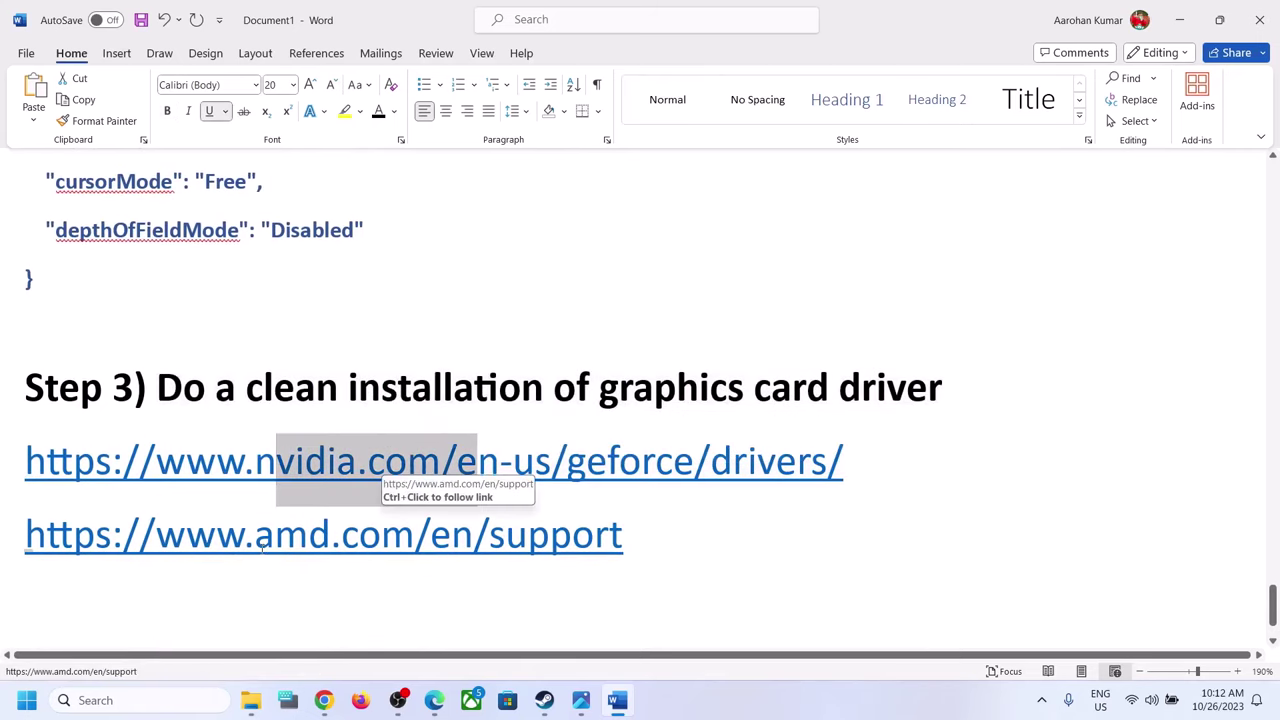
{"action": "left_click_drag", "start_coordinate": [256, 540], "coordinate": [506, 540]}
Step: Set the driver search to GeForce, RTX 30 Series (Notebooks), RTX 3050 Laptop GPU, Windows 11
{"action": "left_click", "coordinate": [759, 700]}
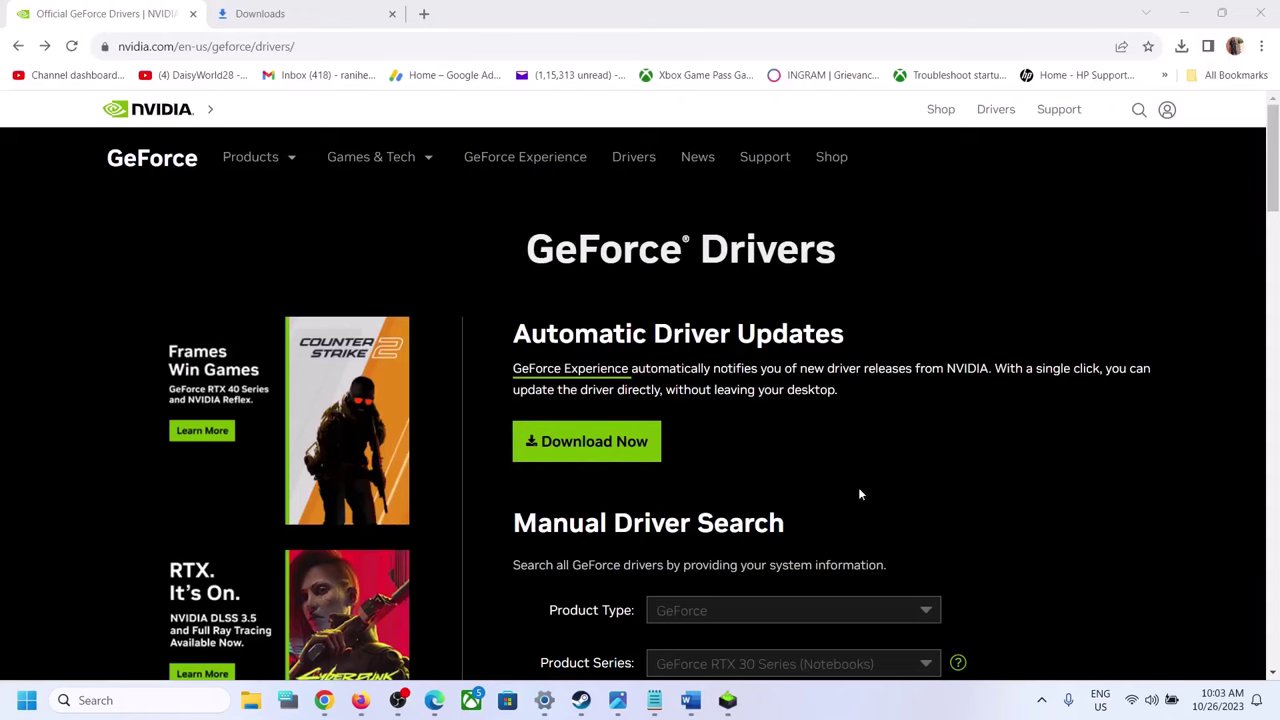
{"action": "scroll", "coordinate": [753, 485], "scroll_direction": "down", "scroll_amount": 3}
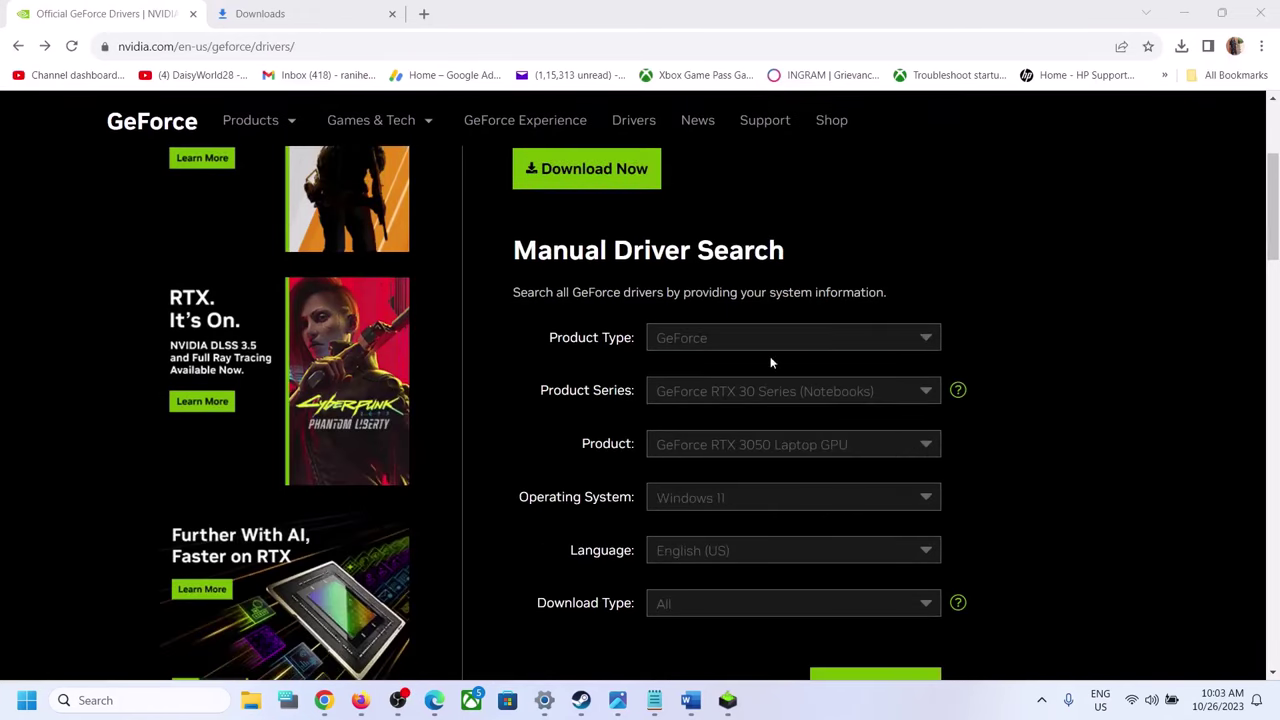
{"action": "left_click", "coordinate": [770, 347]}
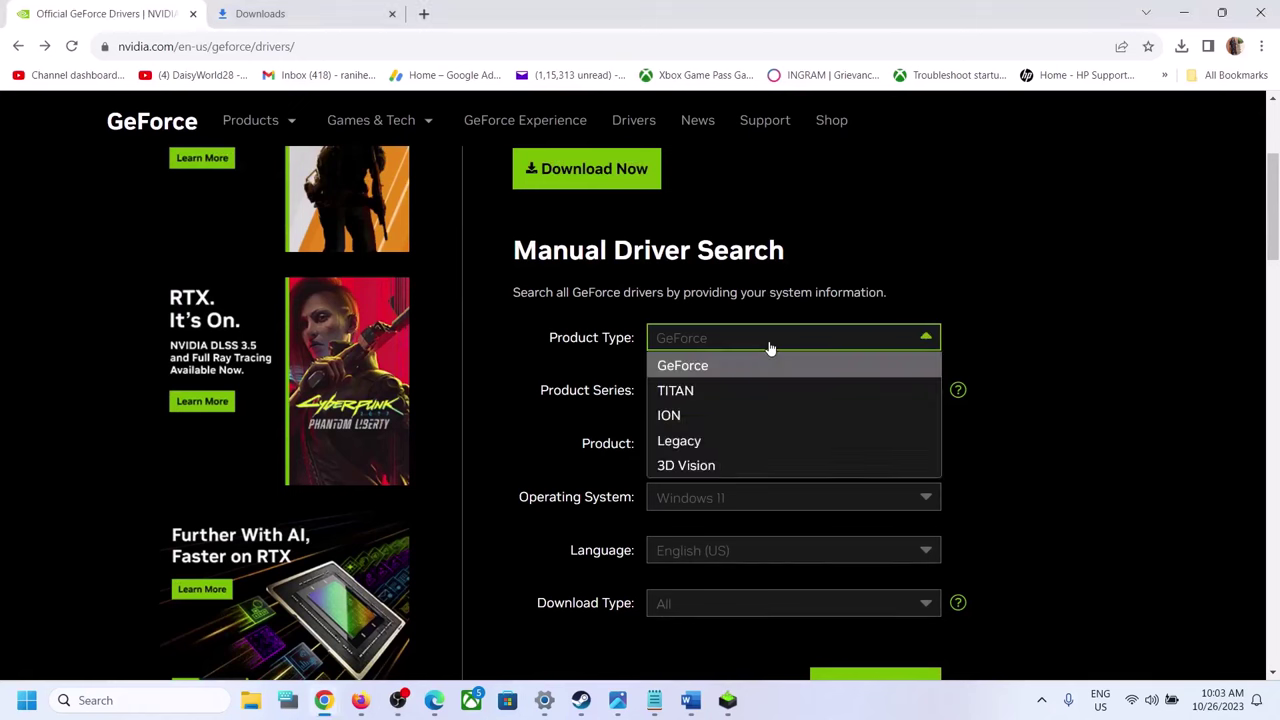
{"action": "left_click", "coordinate": [629, 364]}
{"action": "left_click", "coordinate": [676, 396]}
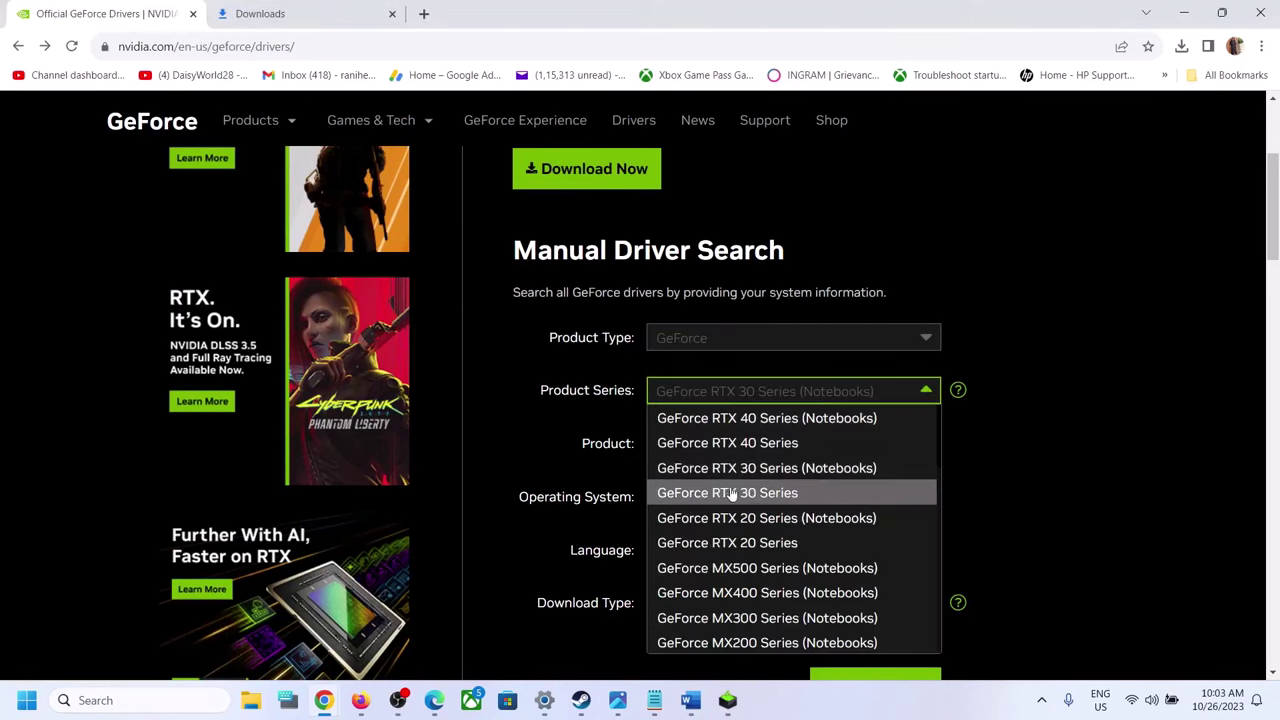
{"action": "left_click", "coordinate": [612, 421]}
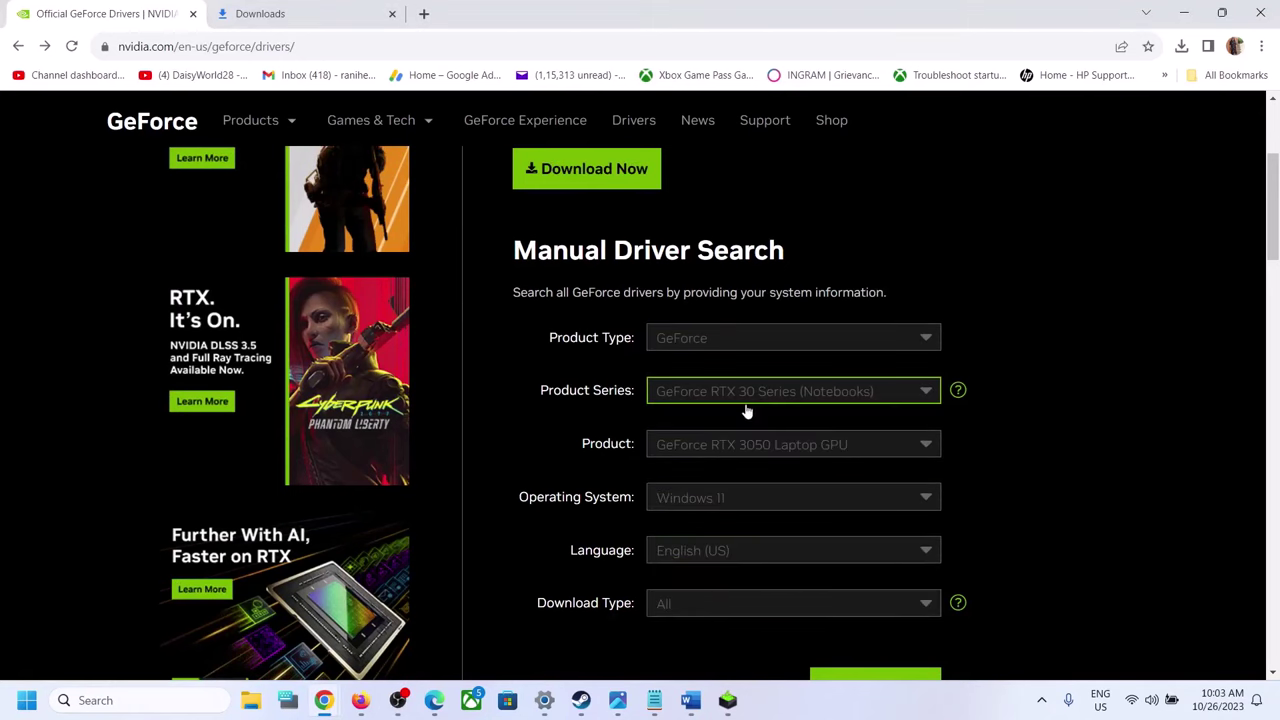
{"action": "left_click", "coordinate": [688, 447]}
{"action": "left_click", "coordinate": [588, 494]}
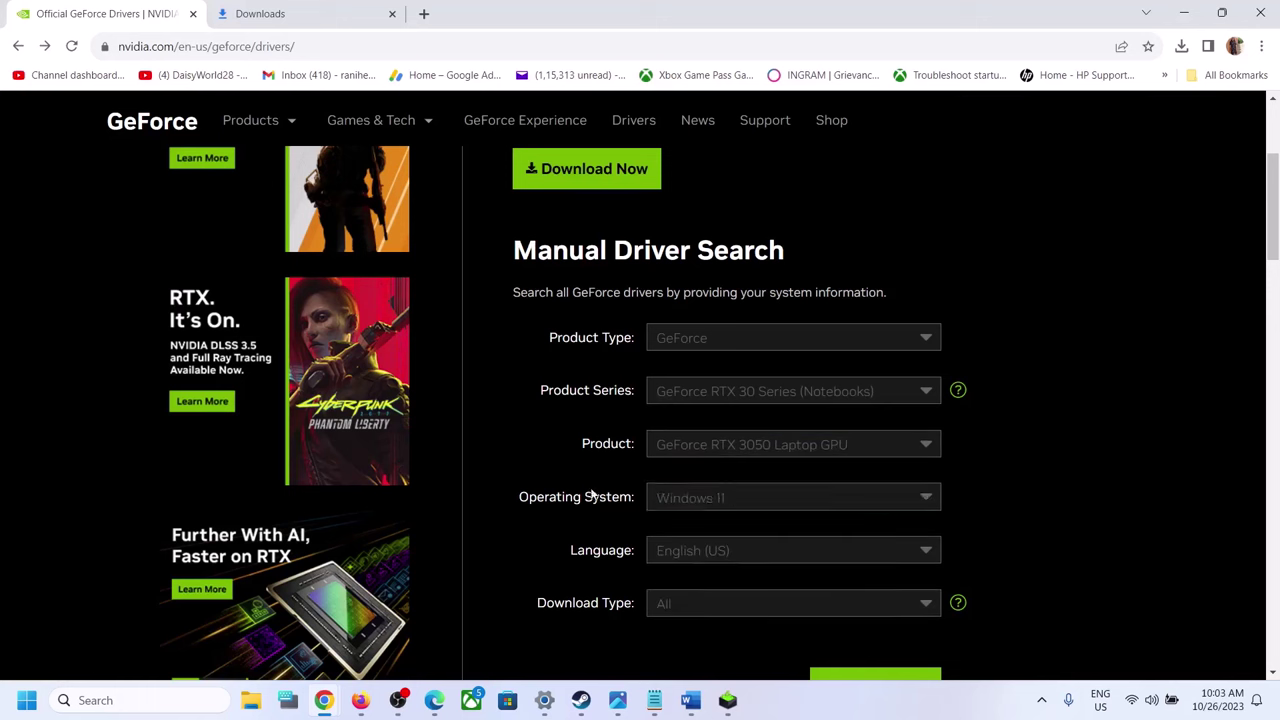
{"action": "left_click", "coordinate": [711, 506]}
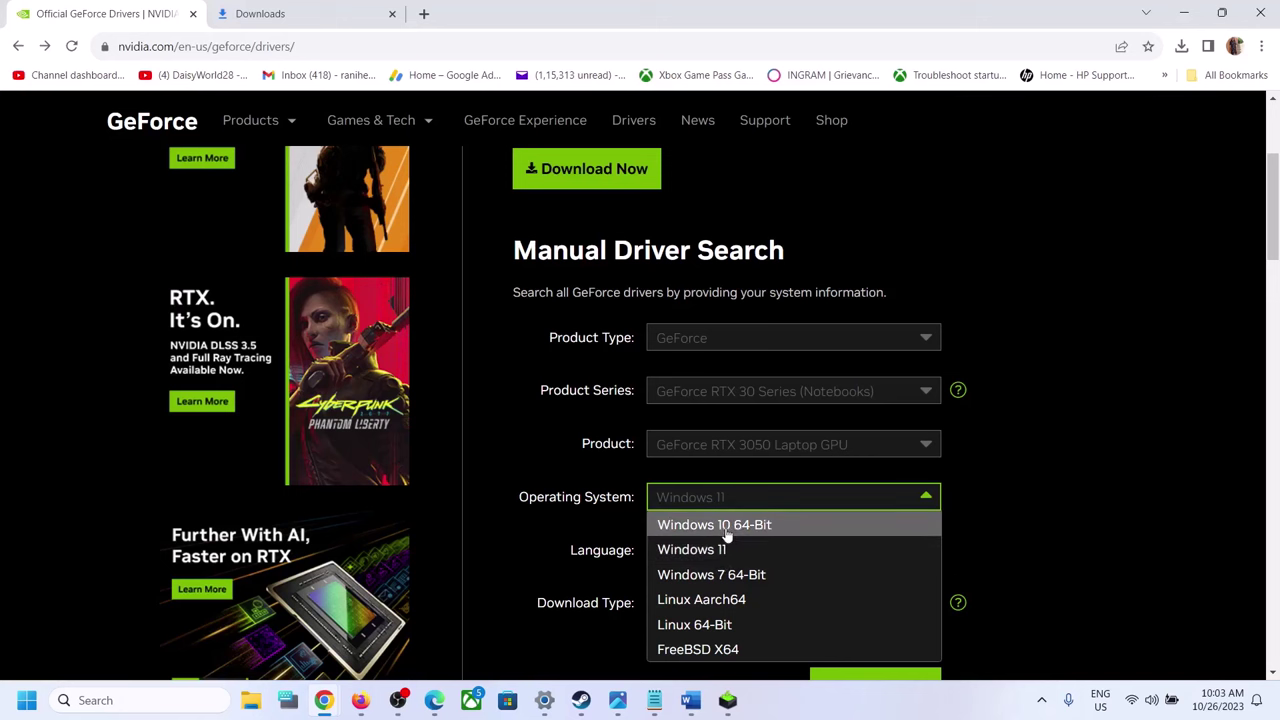
{"action": "left_click", "coordinate": [626, 516]}
Step: Search drivers, open the 545.84 Game Ready Driver details and start its download
{"action": "scroll", "coordinate": [824, 570], "scroll_direction": "down", "scroll_amount": 1}
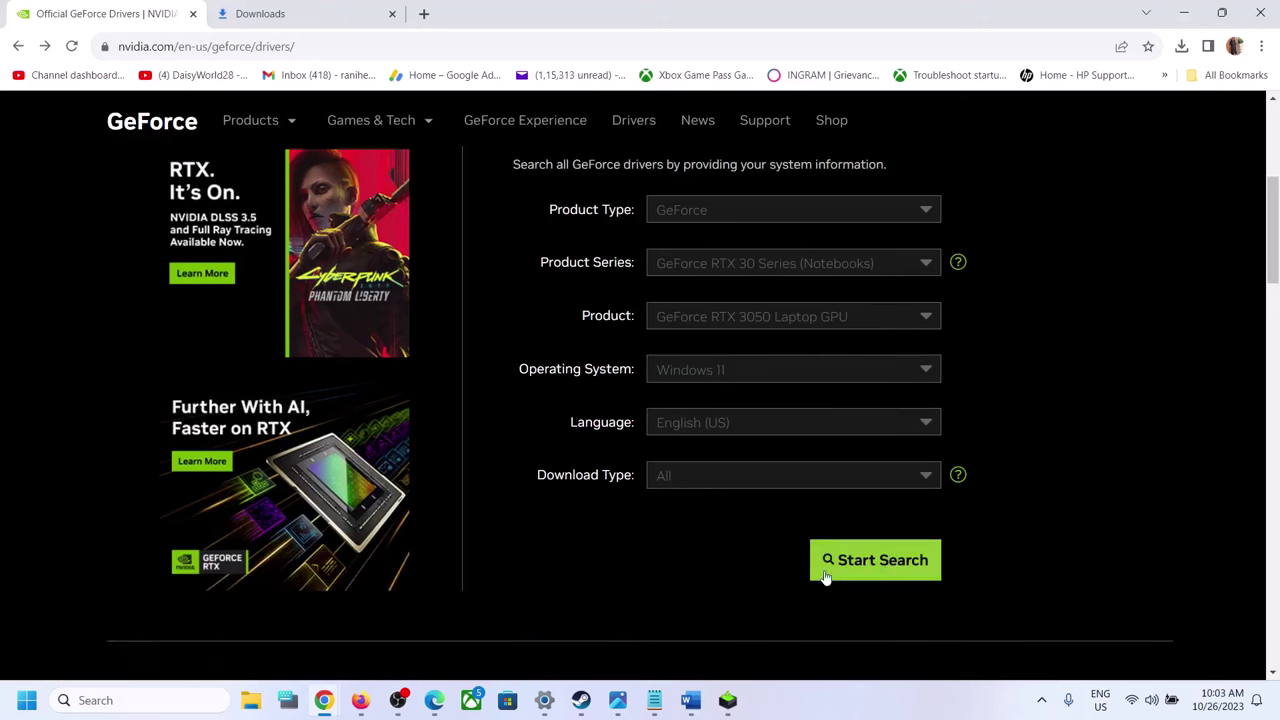
{"action": "left_click", "coordinate": [882, 562]}
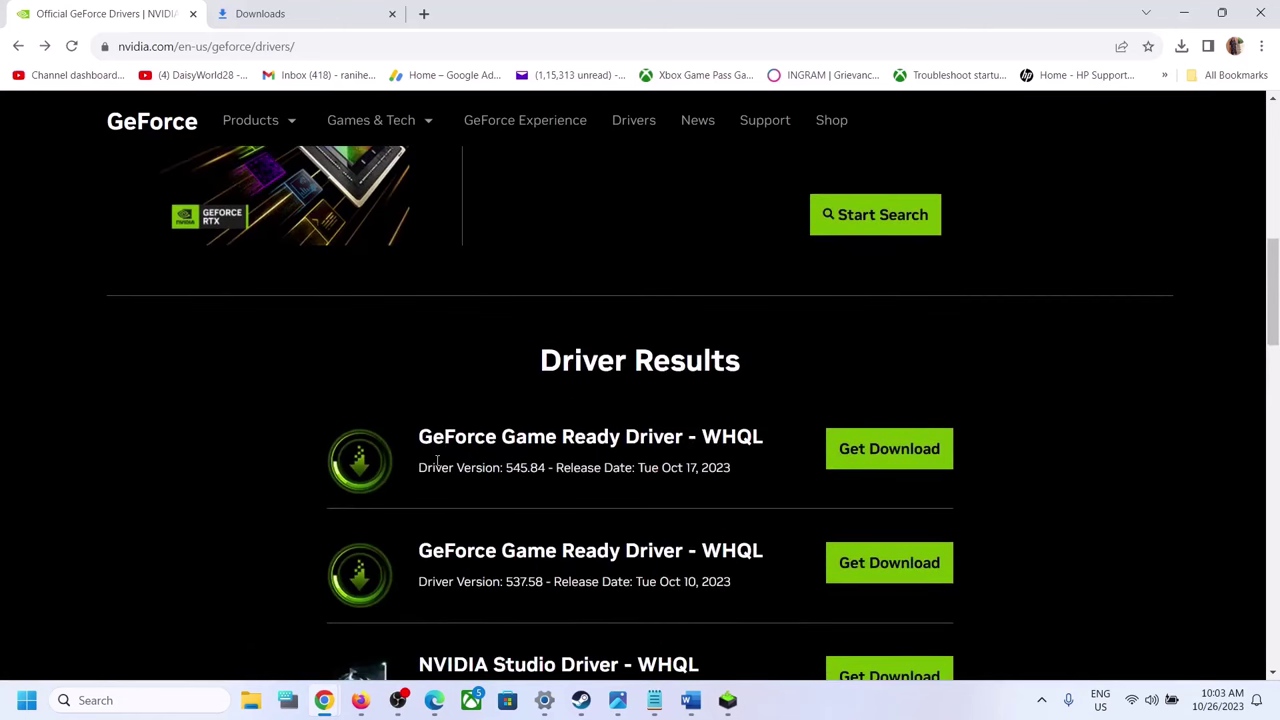
{"action": "left_click_drag", "start_coordinate": [506, 472], "coordinate": [538, 473]}
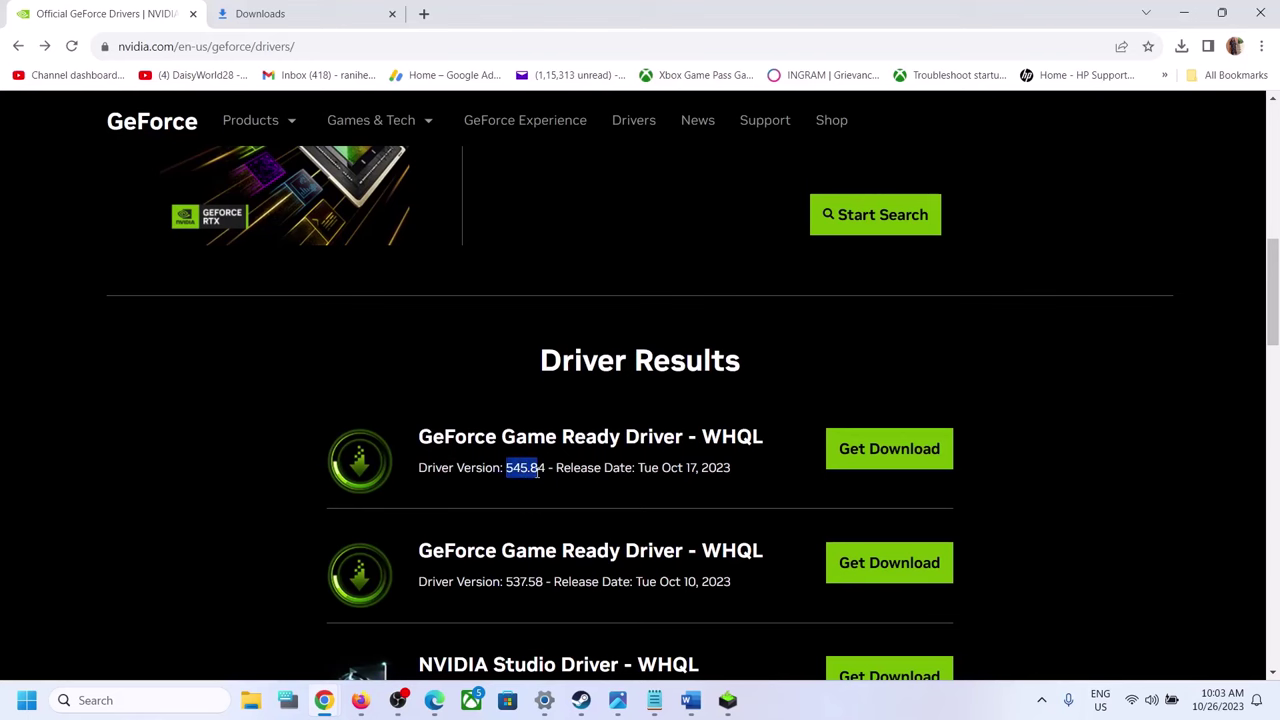
{"action": "left_click", "coordinate": [862, 455]}
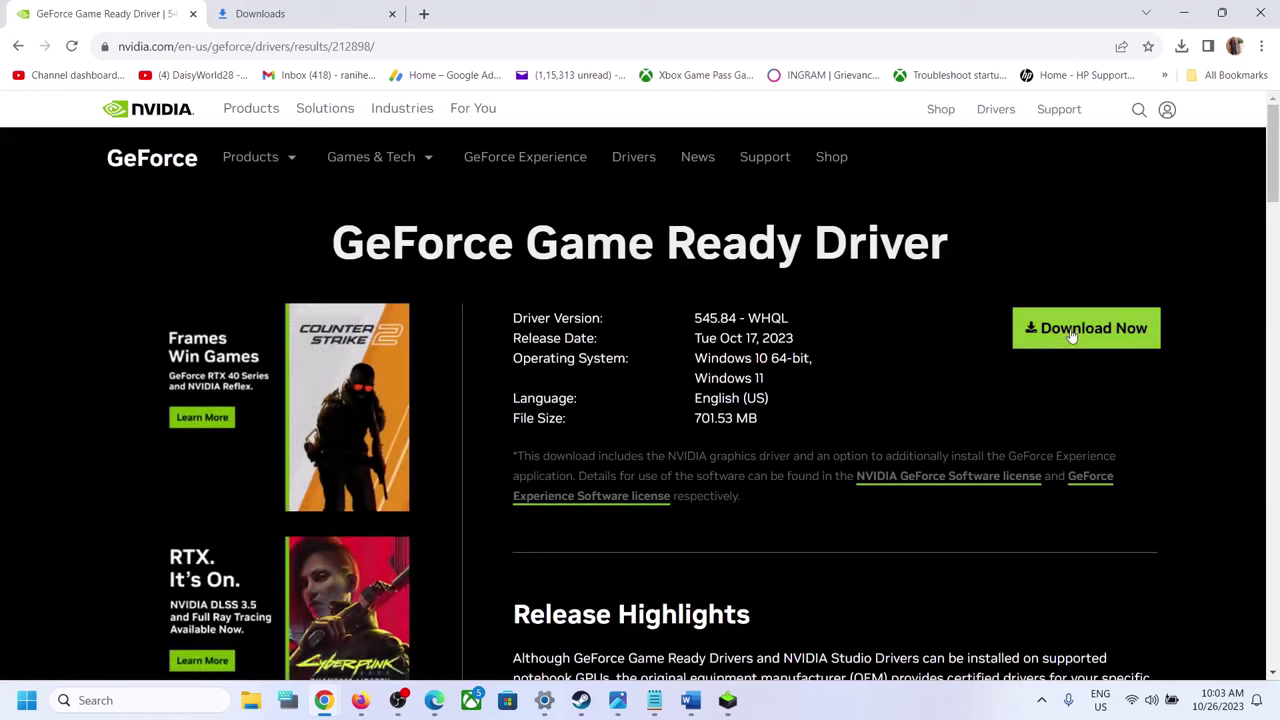
{"action": "left_click", "coordinate": [1087, 332]}
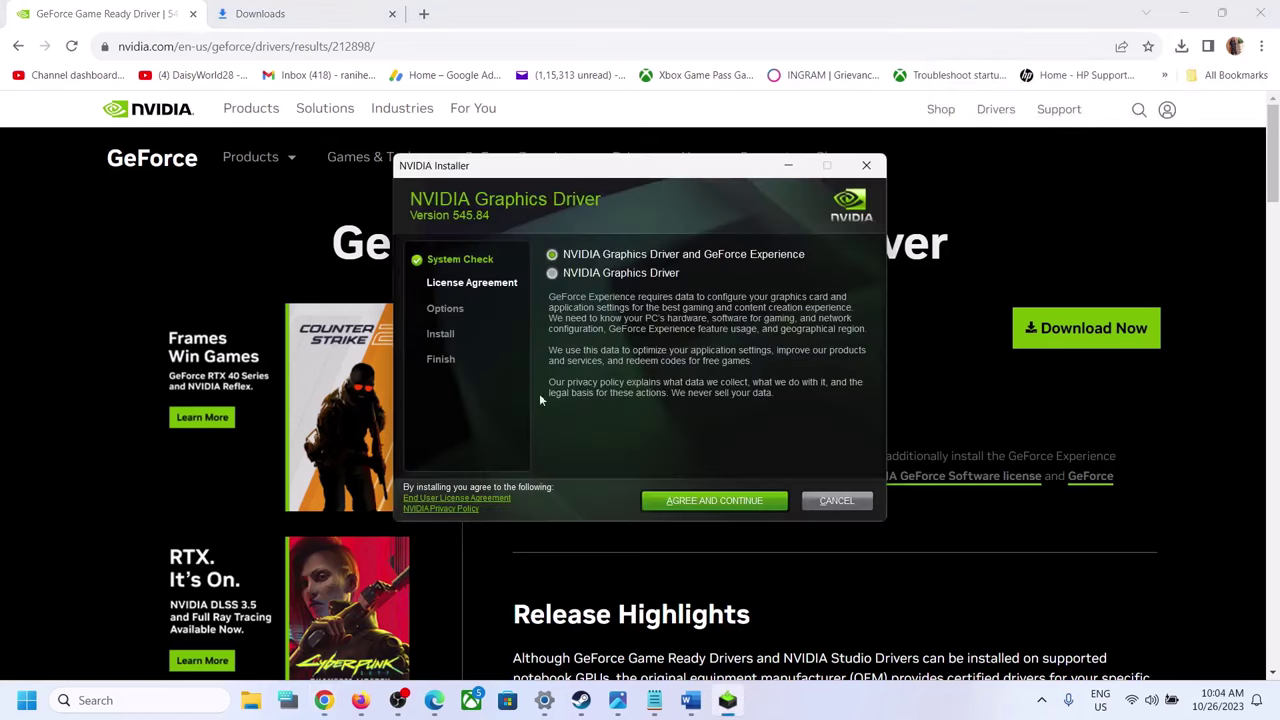
Step: Accept the license, choose Custom (Advanced) with Perform a clean installation, and start installing
{"action": "left_click", "coordinate": [674, 502]}
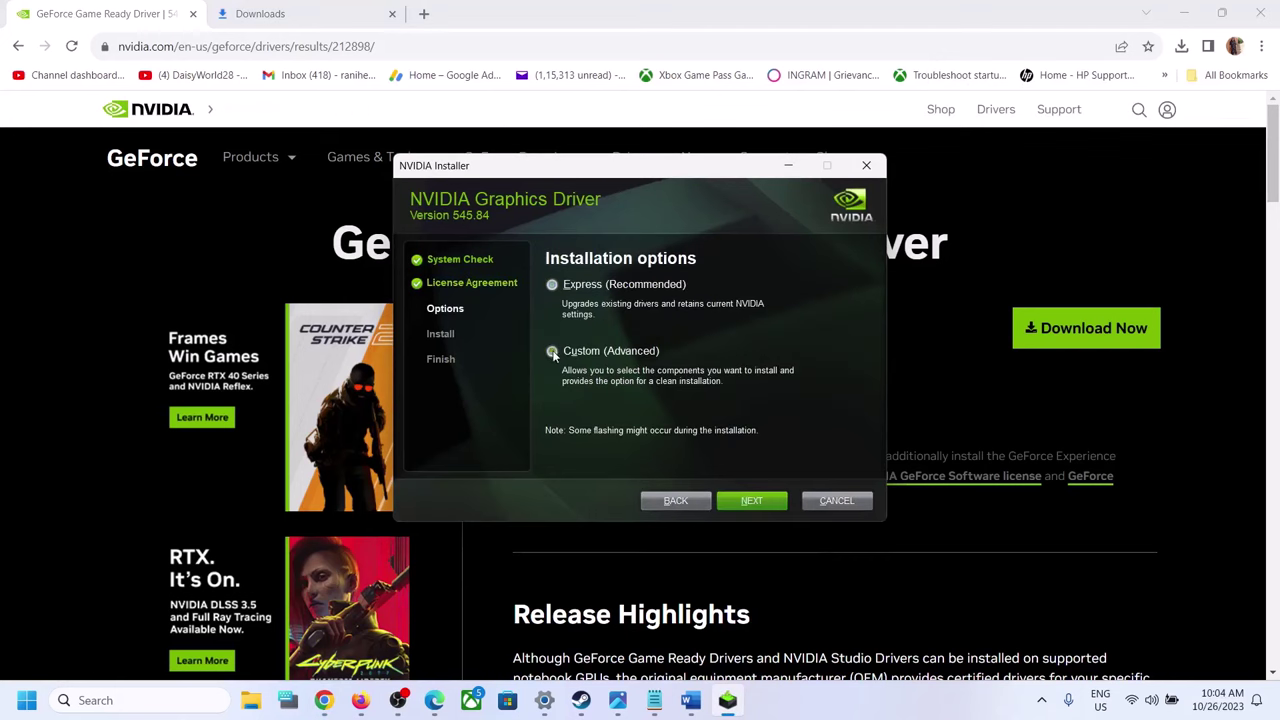
{"action": "left_click", "coordinate": [734, 502]}
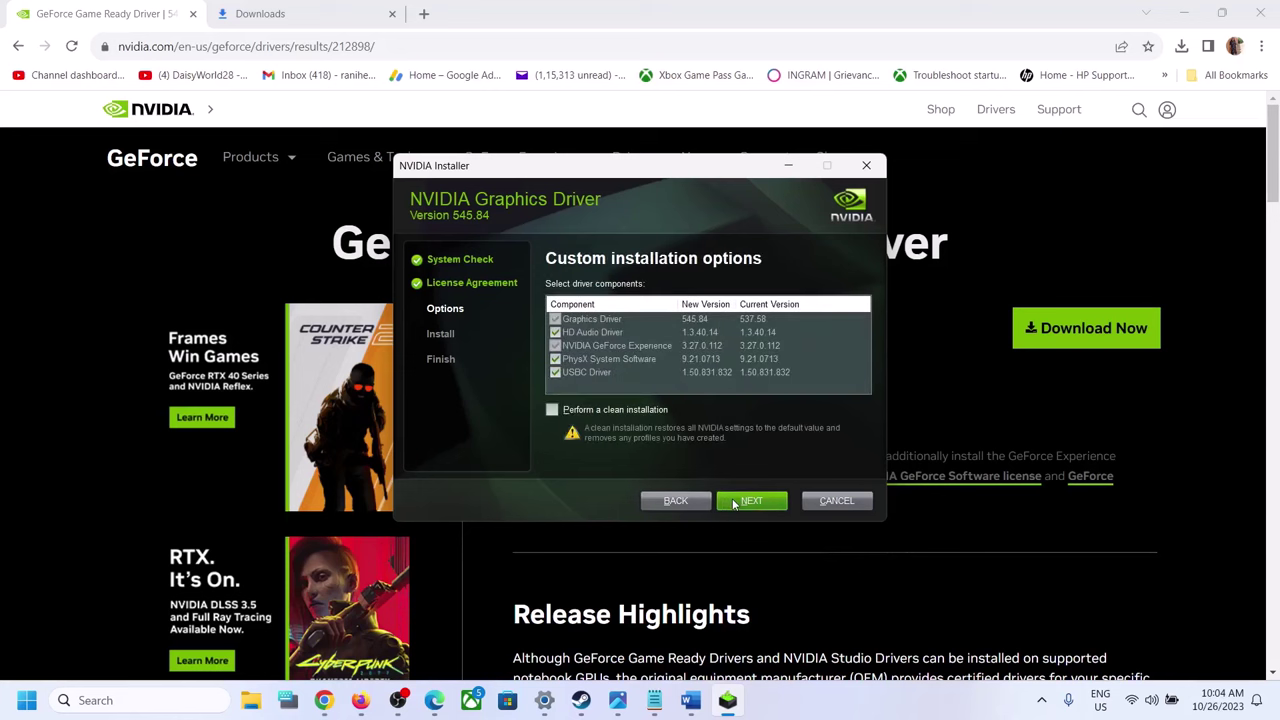
{"action": "left_click", "coordinate": [553, 410]}
{"action": "left_click", "coordinate": [735, 501]}
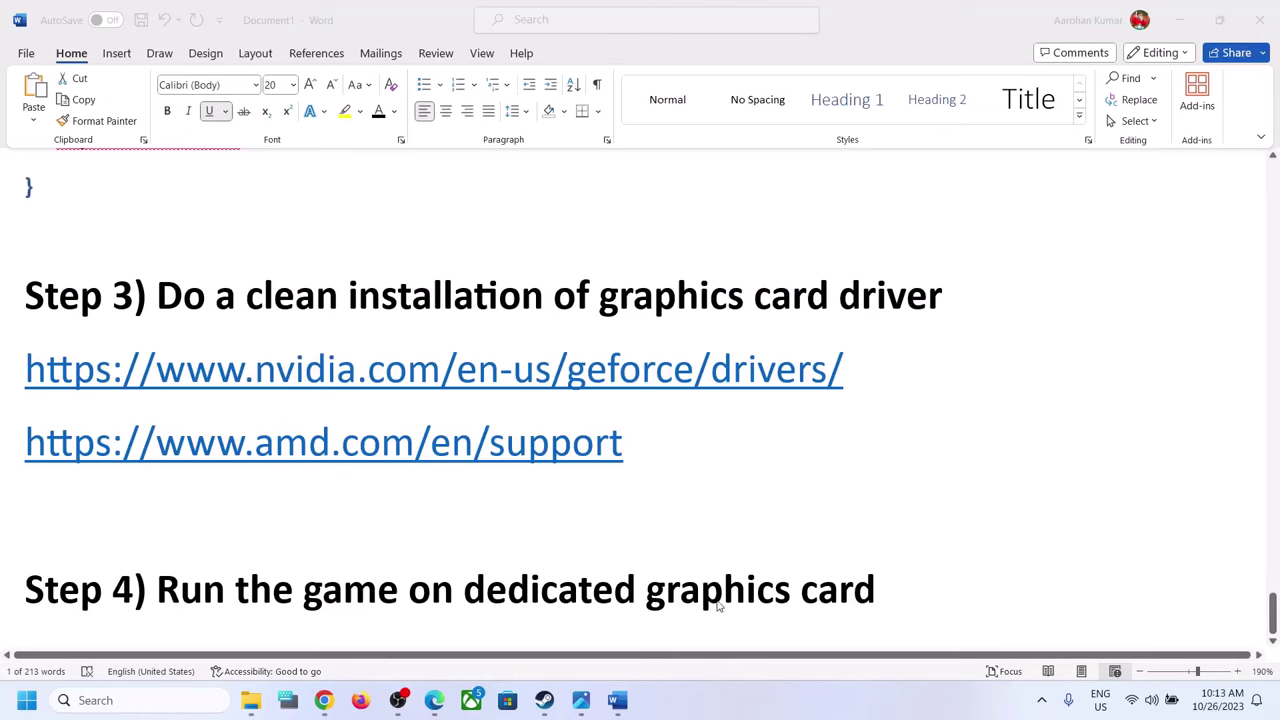
Step: Copy 'graphics' from Step 4 of the guide and search it to reach Graphics settings
{"action": "left_click", "coordinate": [718, 605]}
{"action": "double_click", "coordinate": [718, 605]}
{"action": "key", "text": "ctrl+c"}
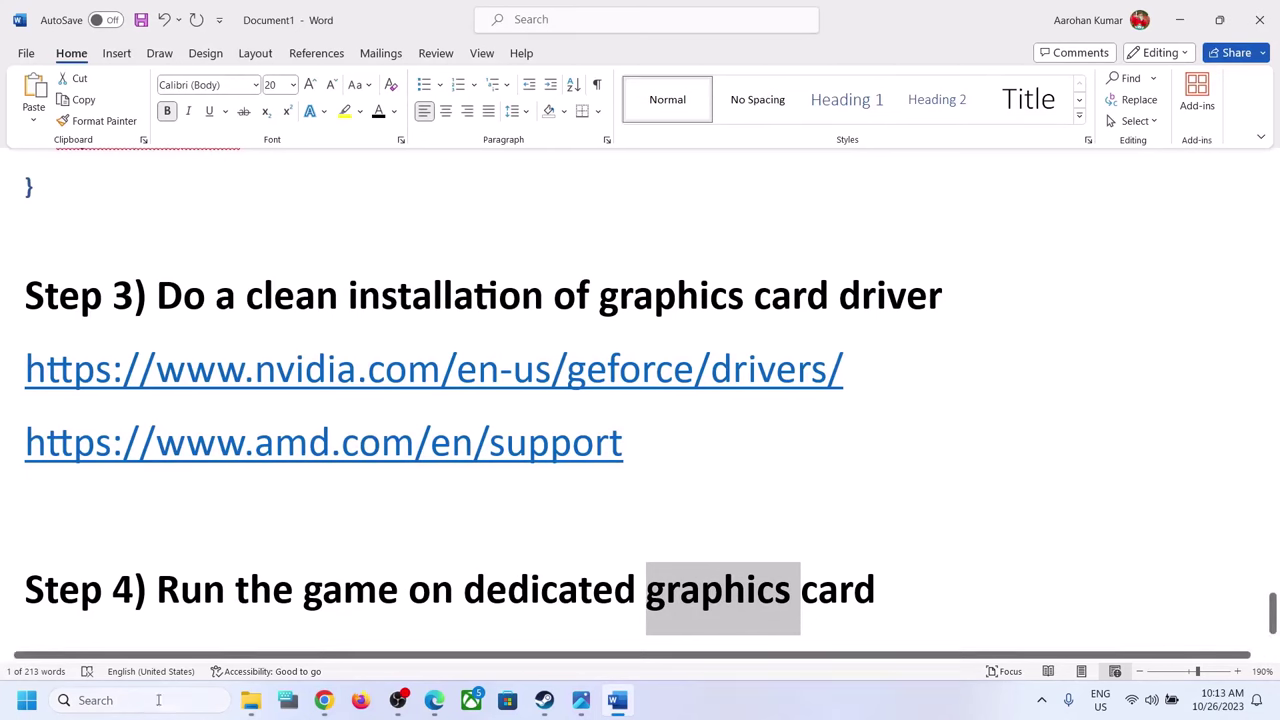
{"action": "left_click", "coordinate": [153, 698]}
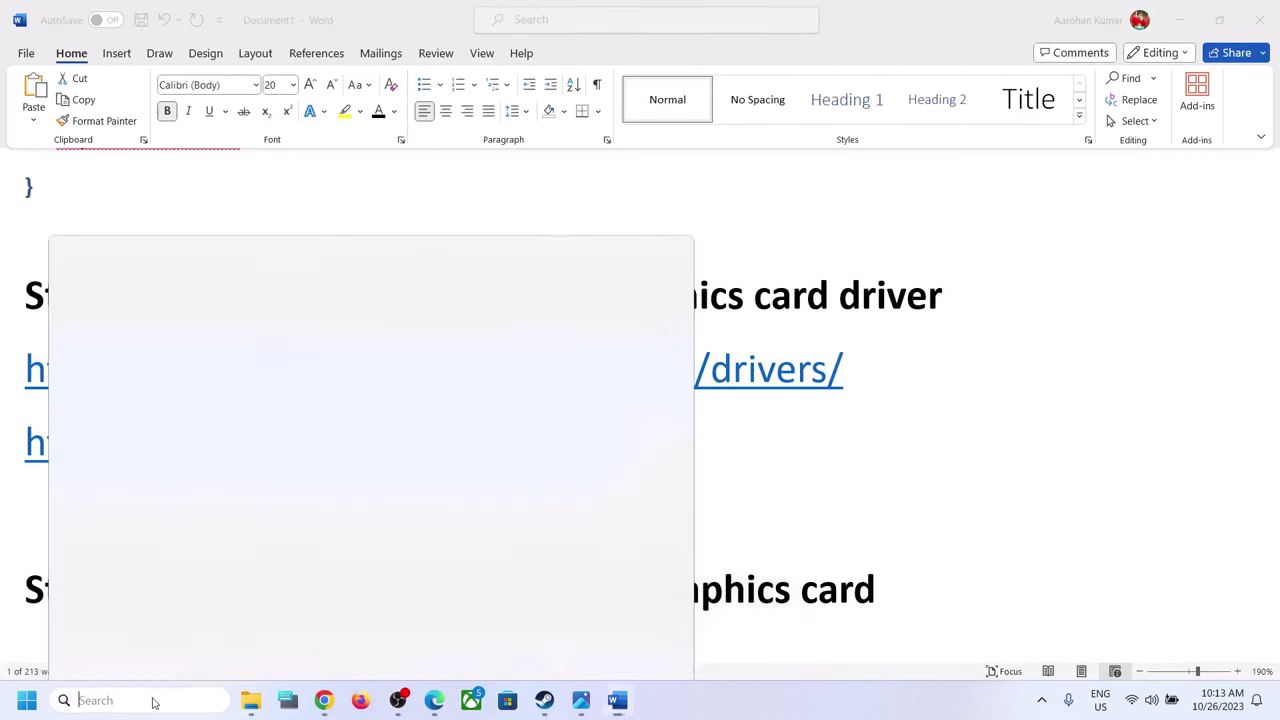
{"action": "key", "text": "ctrl+v"}
{"action": "key", "text": "Right"}
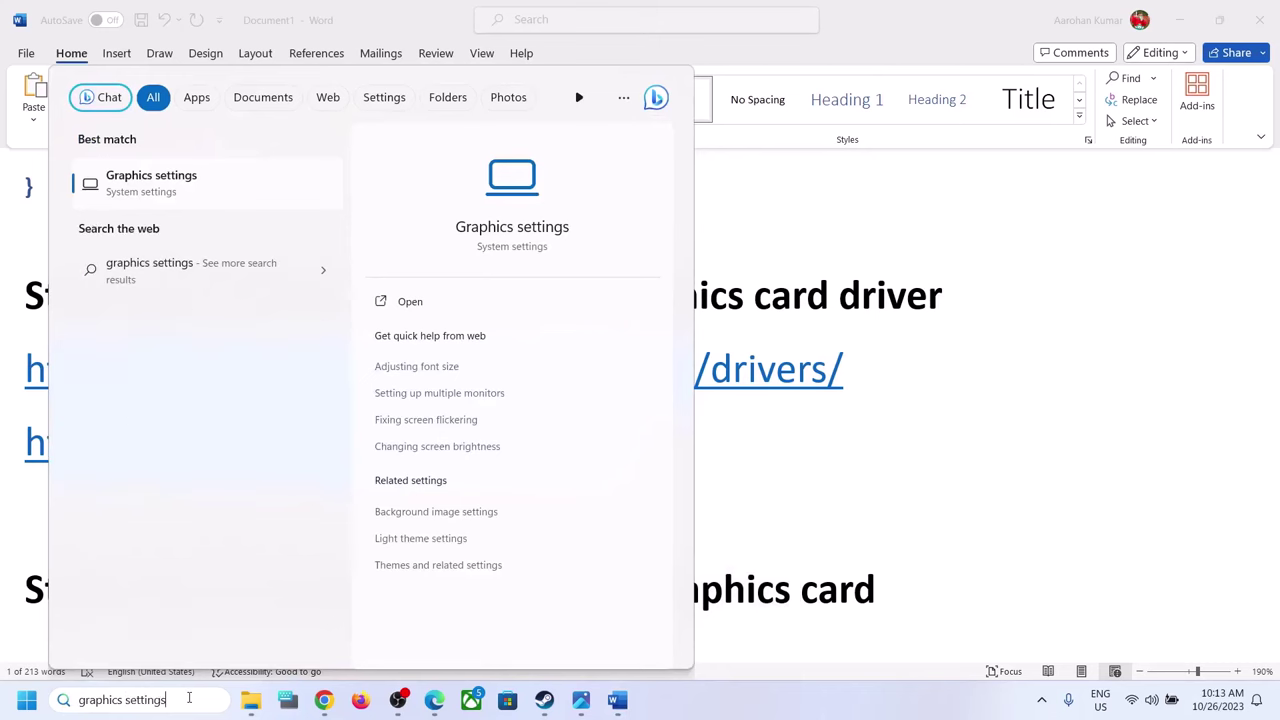
{"action": "left_click", "coordinate": [200, 191]}
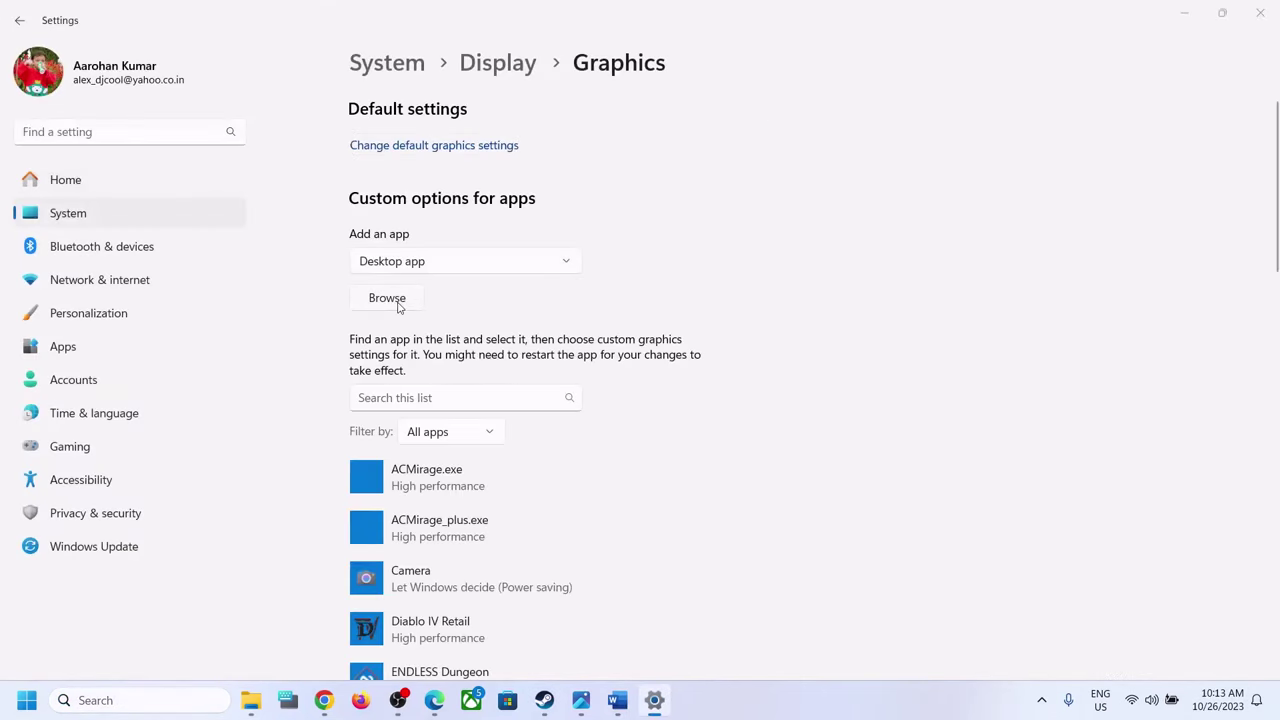
Step: Add C:\Program Files (x86)\Steam\steamapps\common\Cities Skylines II\Cities2.exe to the Graphics app list
{"action": "left_click", "coordinate": [397, 305]}
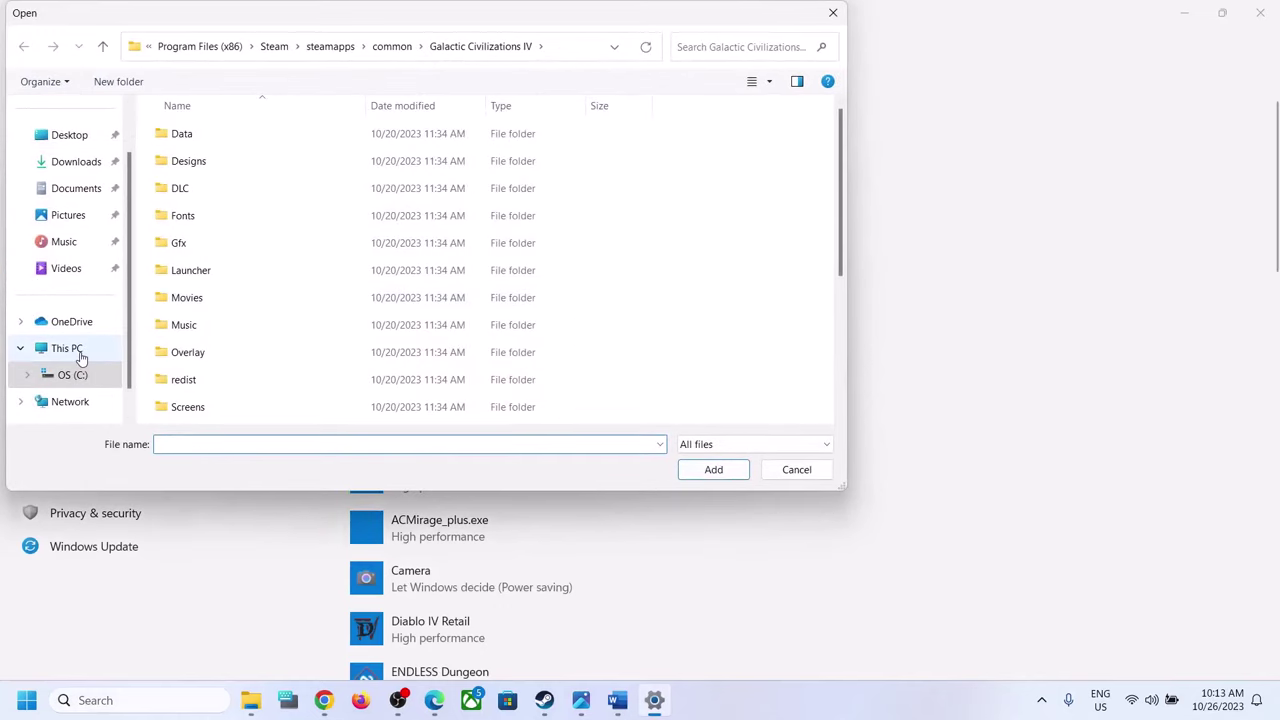
{"action": "left_click", "coordinate": [81, 350]}
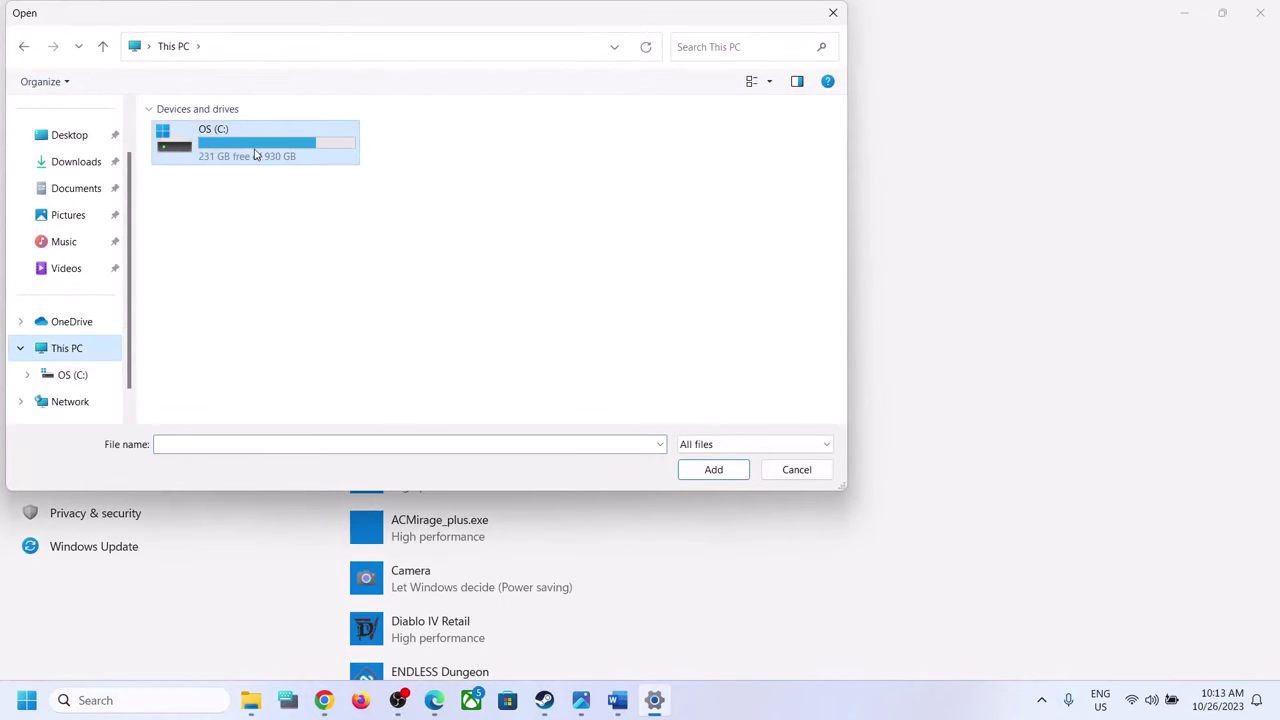
{"action": "double_click", "coordinate": [254, 154]}
{"action": "scroll", "coordinate": [250, 160], "scroll_direction": "down", "scroll_amount": 1}
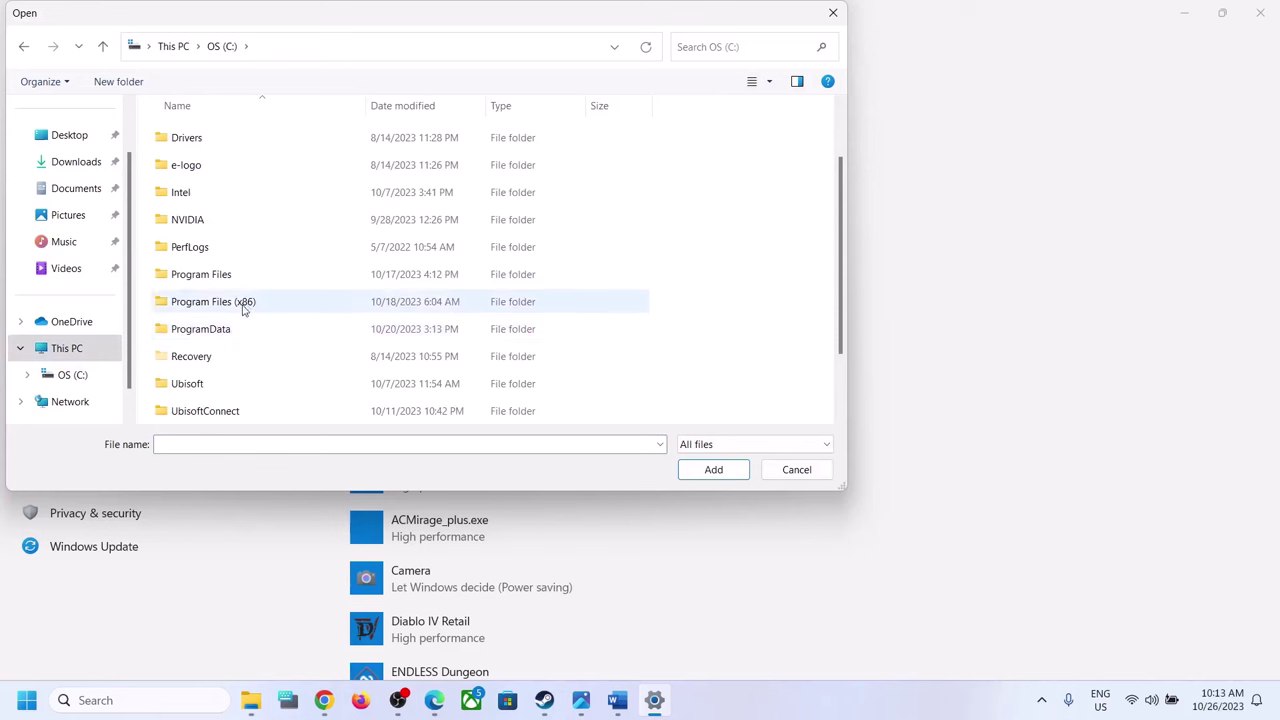
{"action": "double_click", "coordinate": [240, 303]}
{"action": "scroll", "coordinate": [240, 310], "scroll_direction": "down", "scroll_amount": 3}
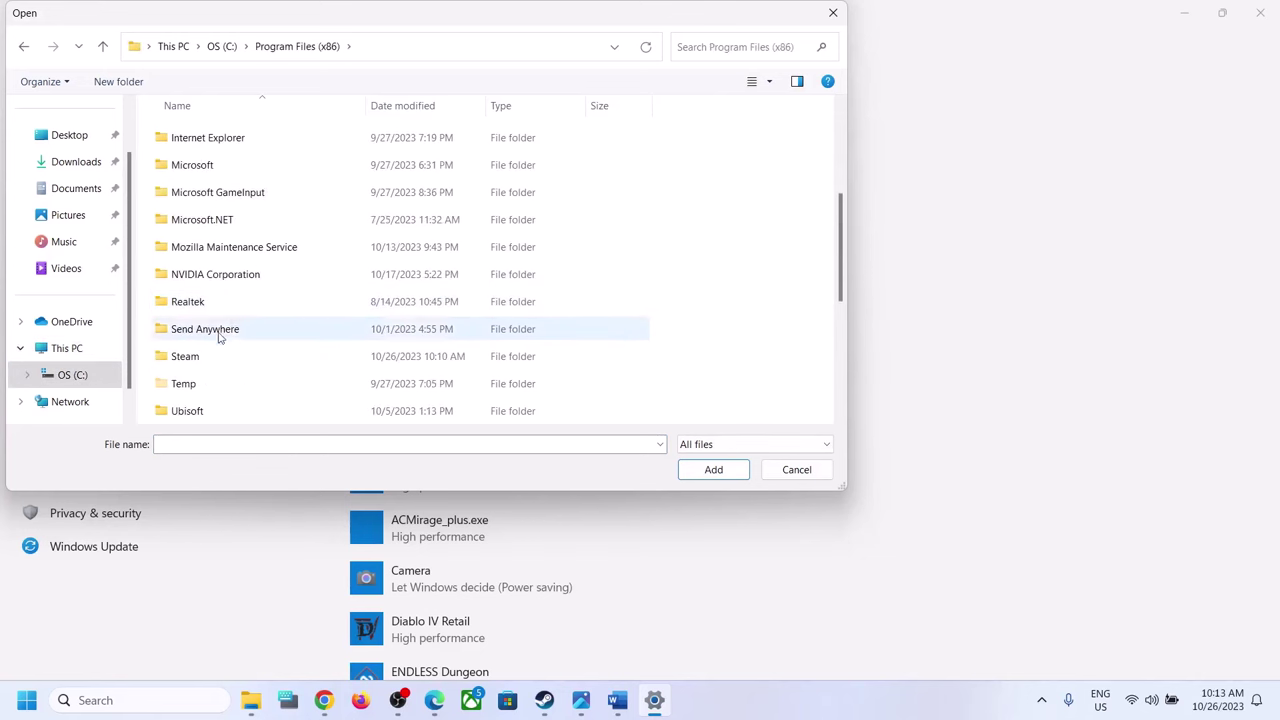
{"action": "double_click", "coordinate": [207, 355]}
{"action": "scroll", "coordinate": [210, 330], "scroll_direction": "down", "scroll_amount": 2}
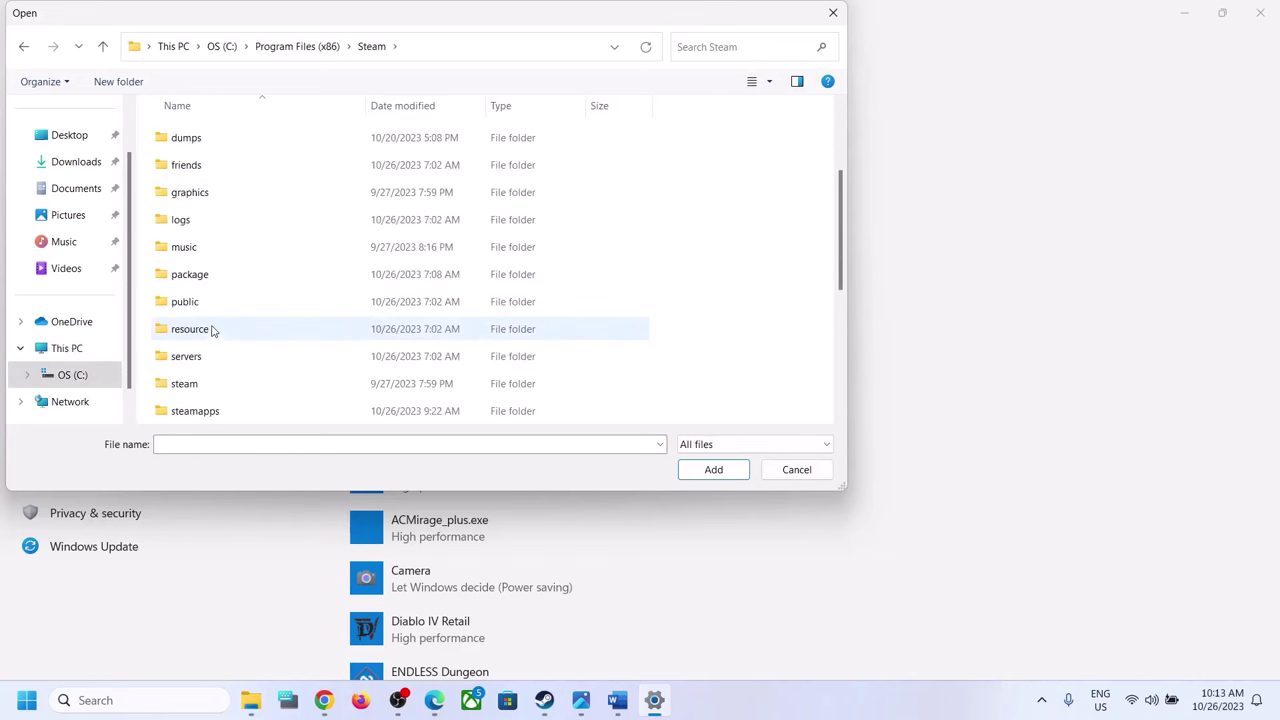
{"action": "double_click", "coordinate": [210, 419]}
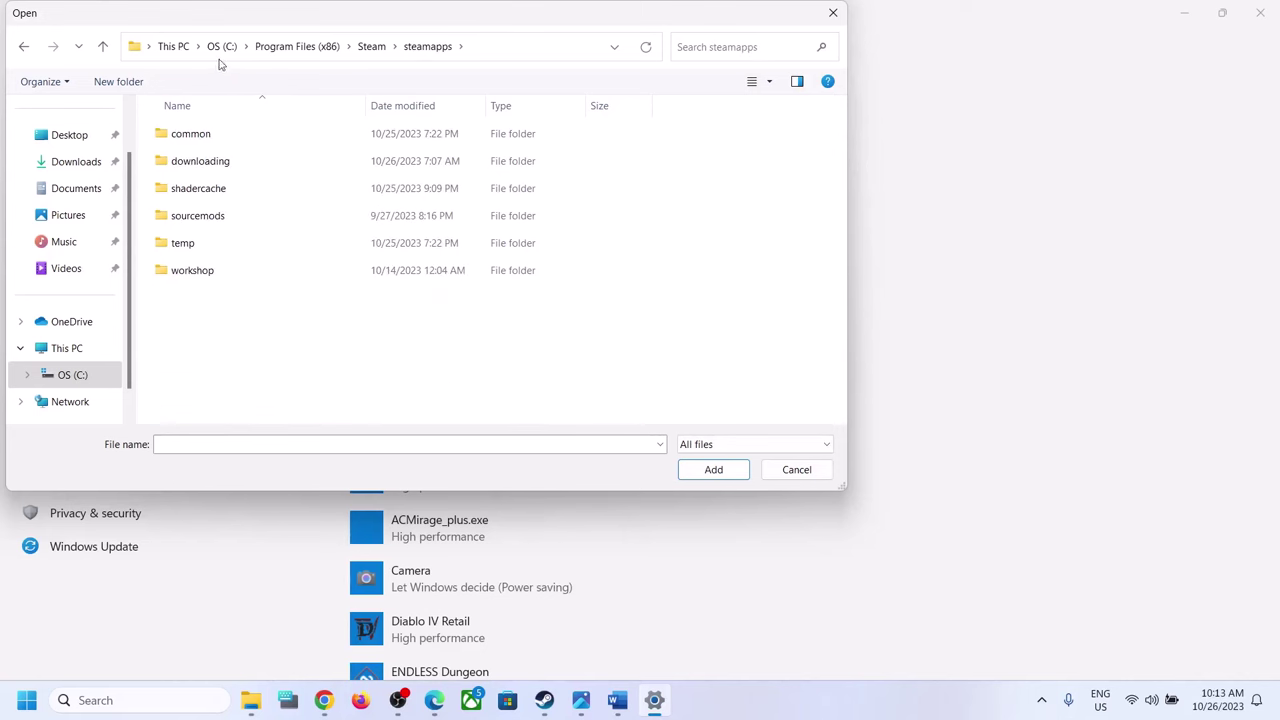
{"action": "double_click", "coordinate": [197, 134]}
{"action": "double_click", "coordinate": [227, 144]}
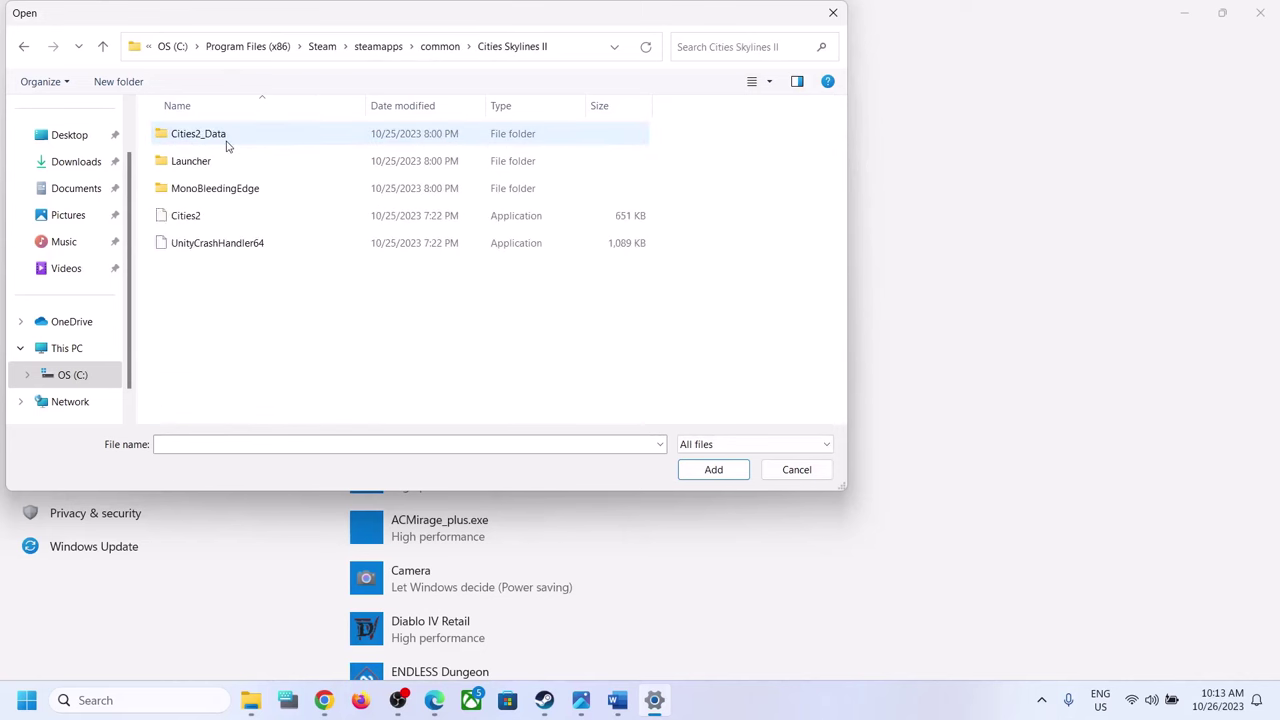
{"action": "left_click", "coordinate": [212, 218]}
{"action": "left_click", "coordinate": [713, 469]}
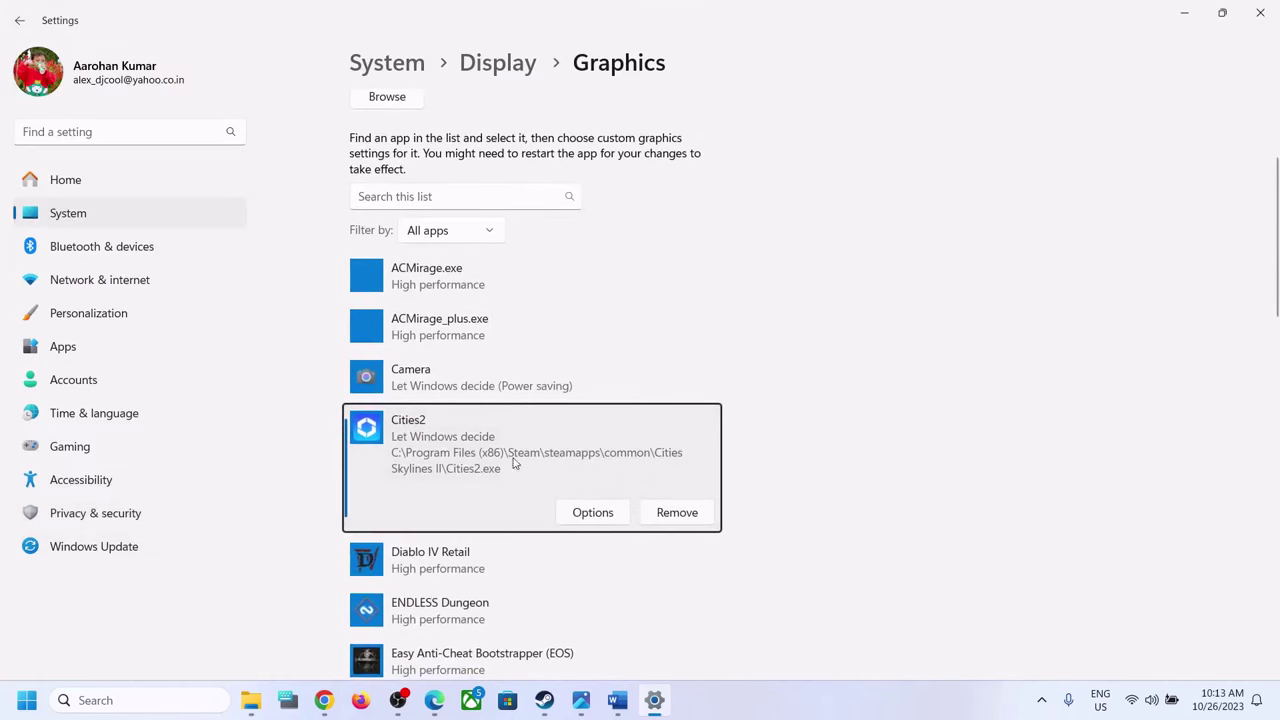
Step: Set Cities2's graphics preference to High performance and save it
{"action": "left_click", "coordinate": [590, 513]}
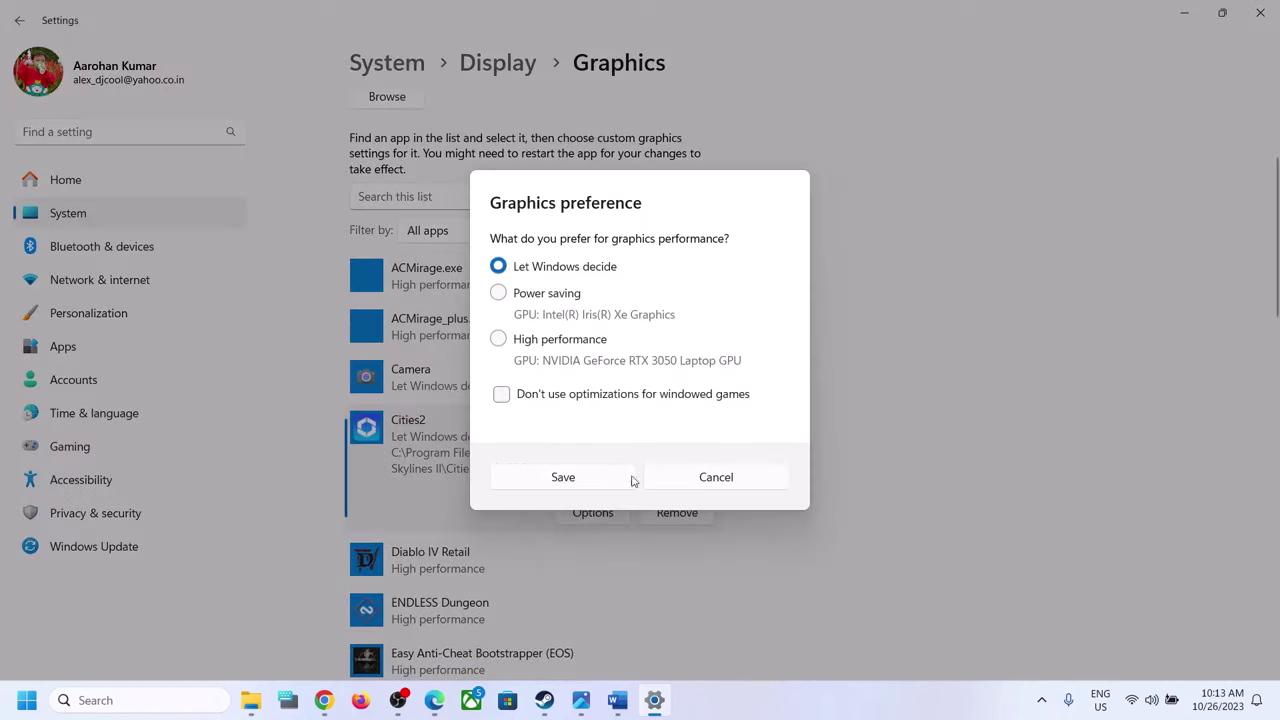
{"action": "left_click", "coordinate": [545, 340]}
{"action": "left_click", "coordinate": [573, 485]}
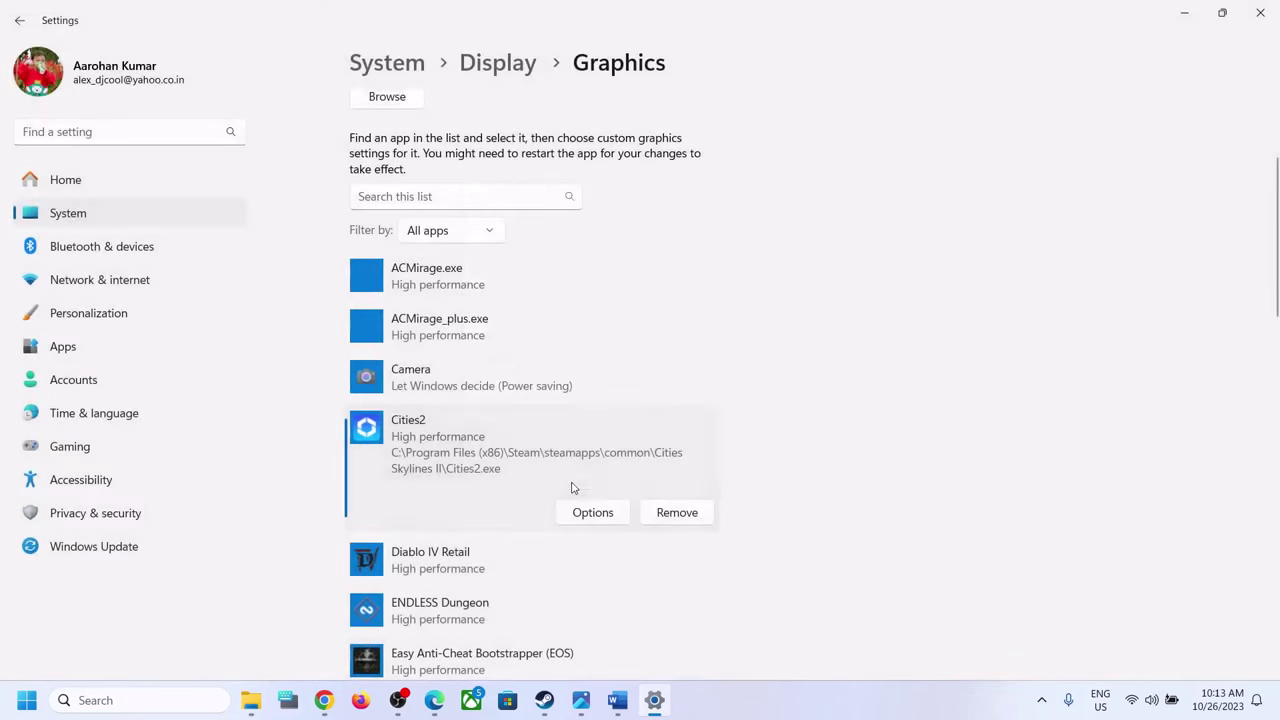
{"action": "left_click", "coordinate": [550, 705]}
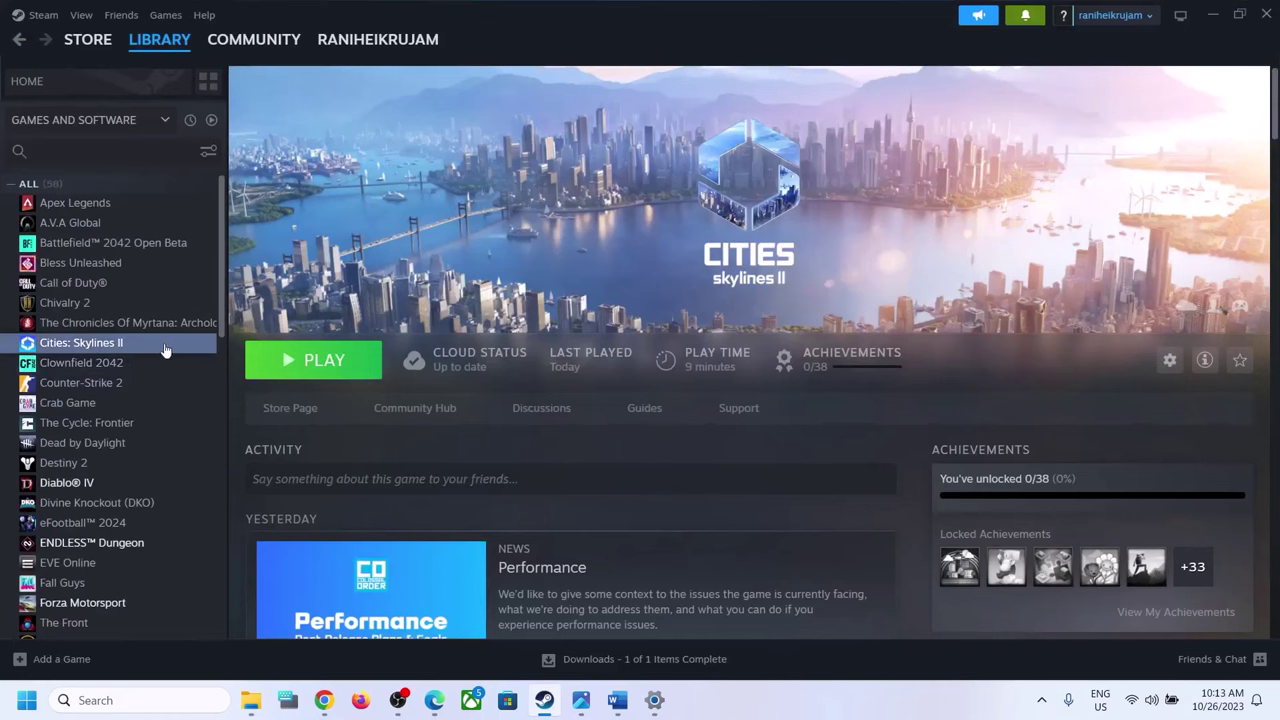
{"action": "right_click", "coordinate": [123, 346]}
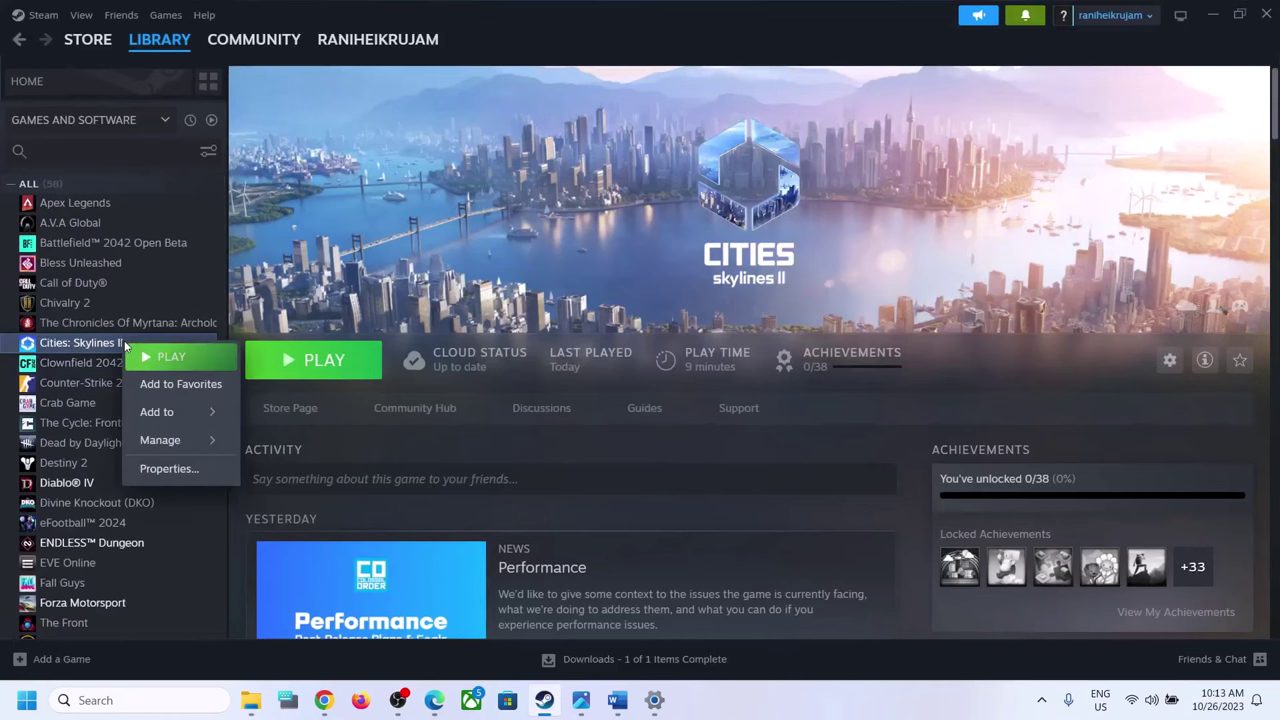
{"action": "left_click", "coordinate": [192, 469]}
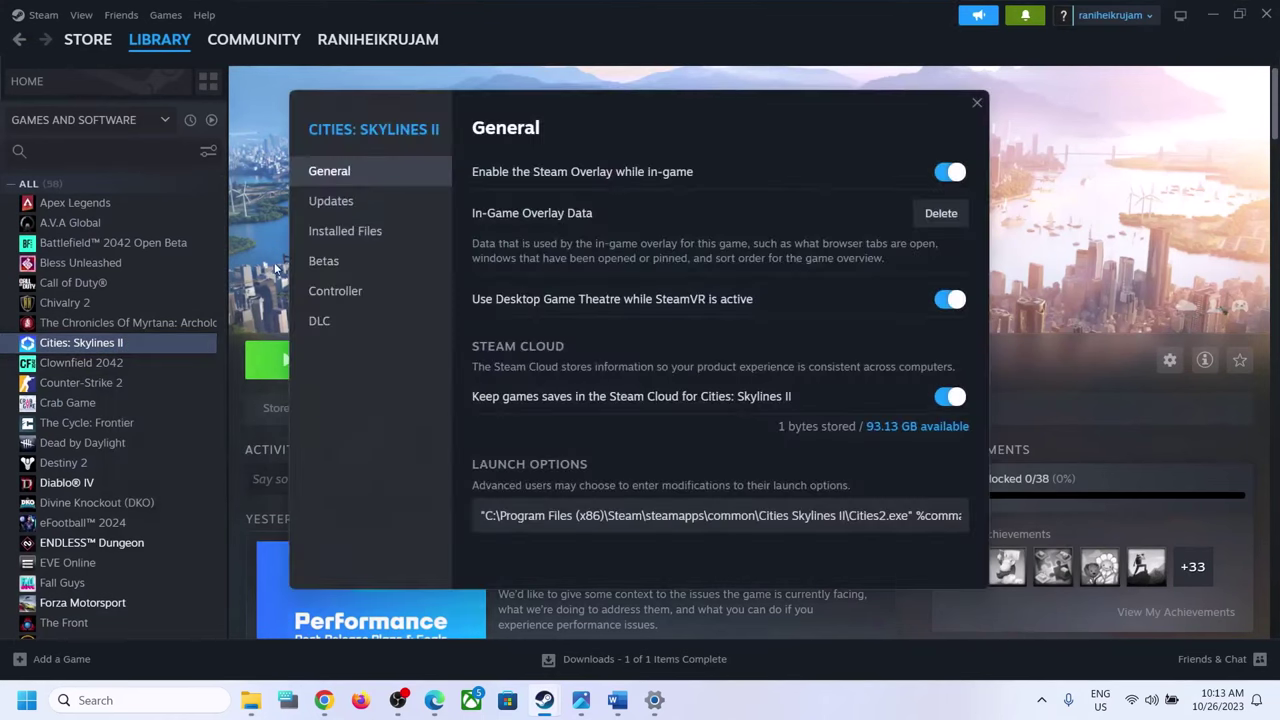
{"action": "left_click", "coordinate": [343, 230]}
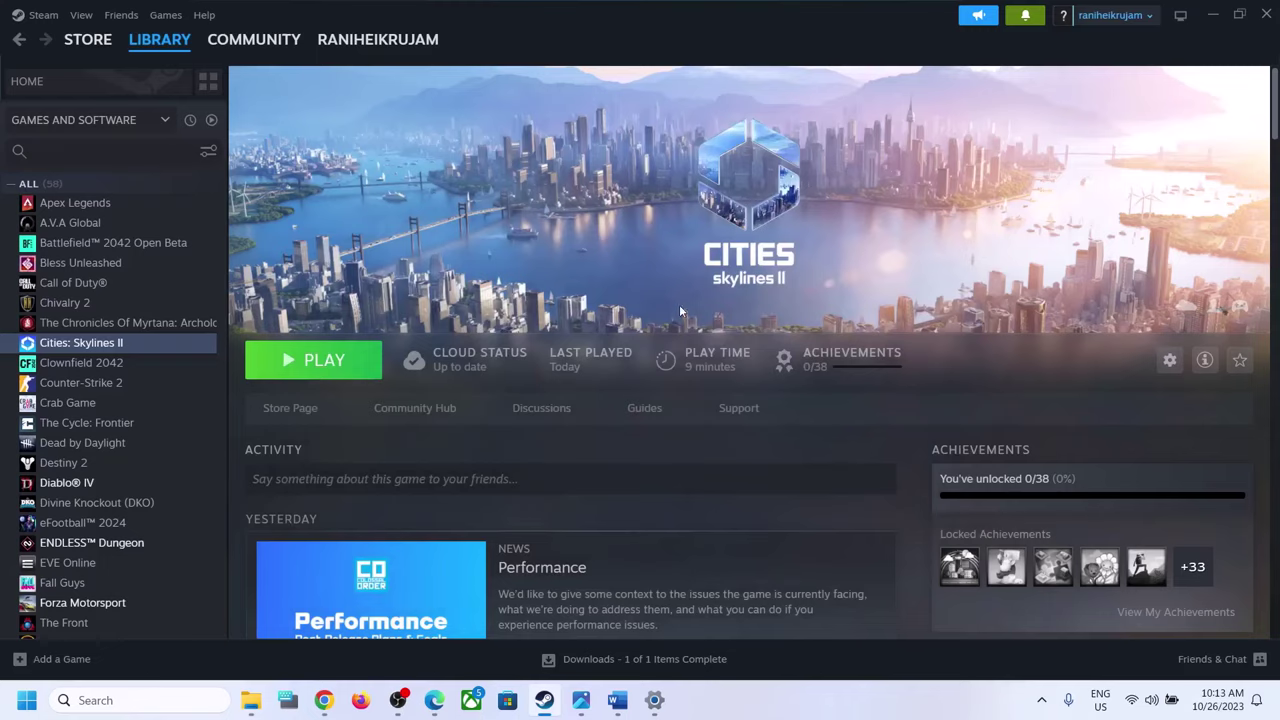
{"action": "key", "text": "alt+Tab"}
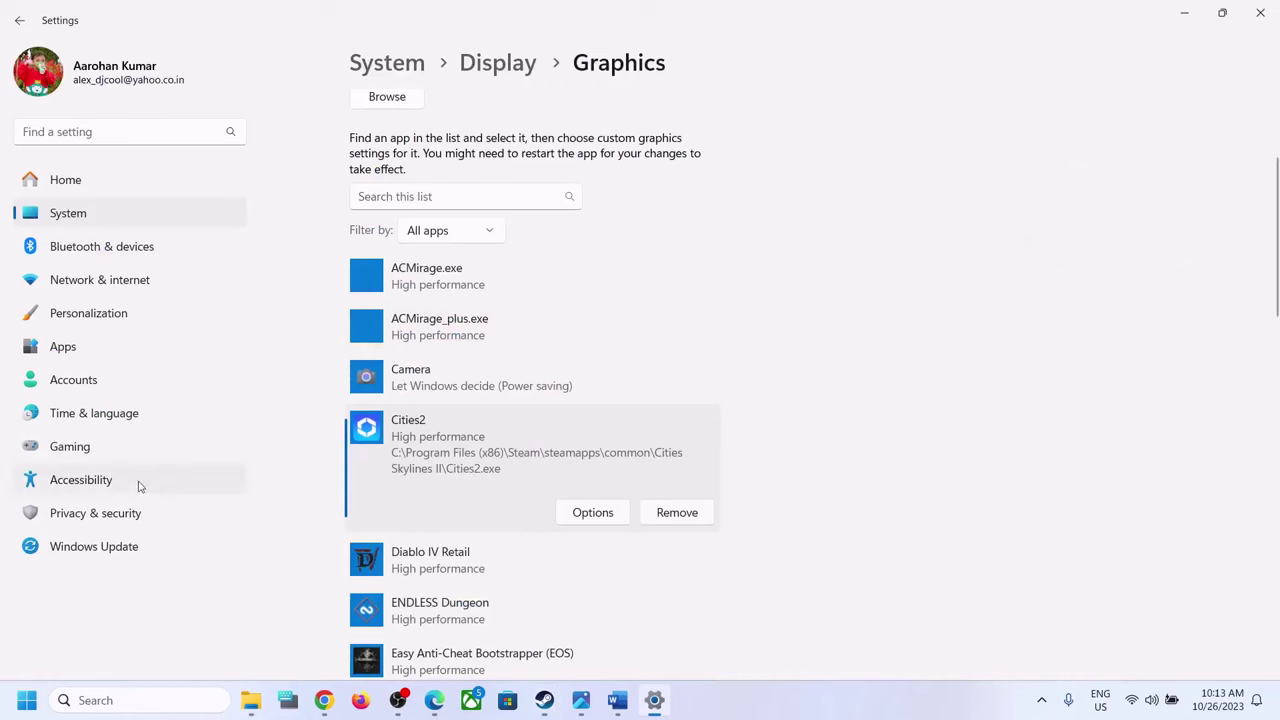
Step: Start a Windows Update check, view the Start power options, then show the error screenshot in Photos
{"action": "left_click", "coordinate": [141, 547]}
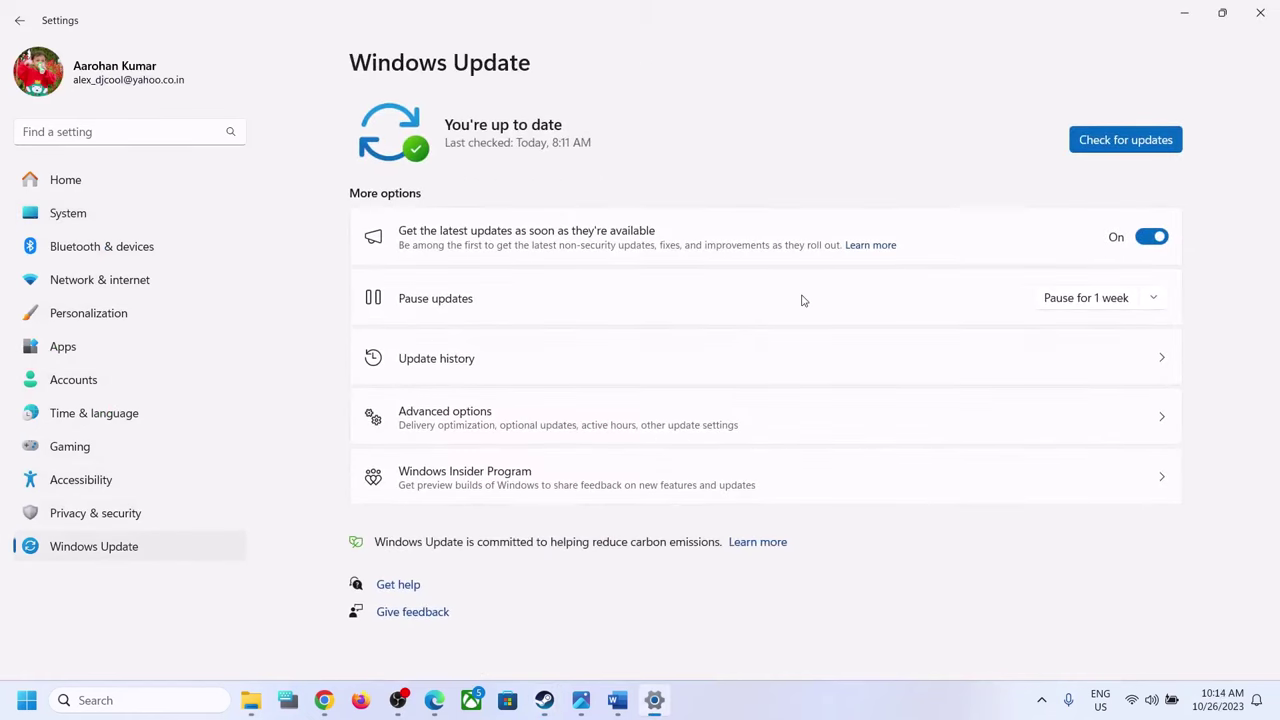
{"action": "left_click", "coordinate": [1120, 143]}
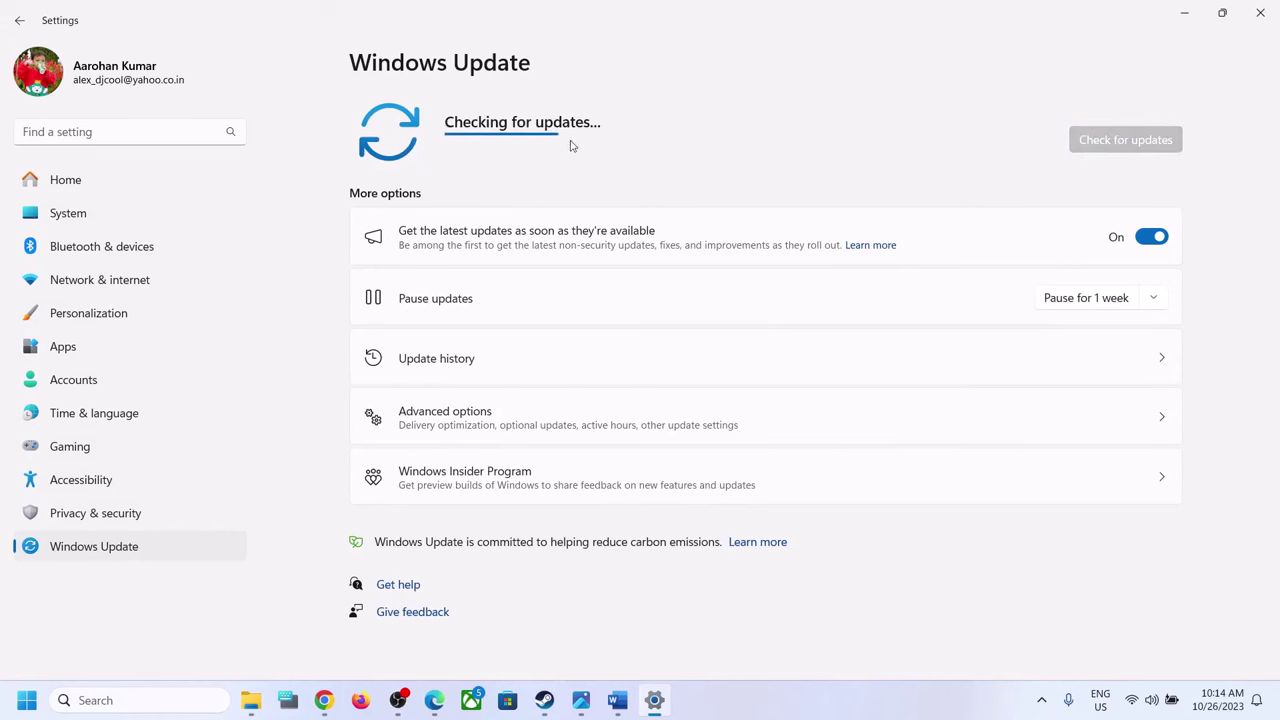
{"action": "left_click", "coordinate": [27, 700]}
{"action": "left_click", "coordinate": [484, 642]}
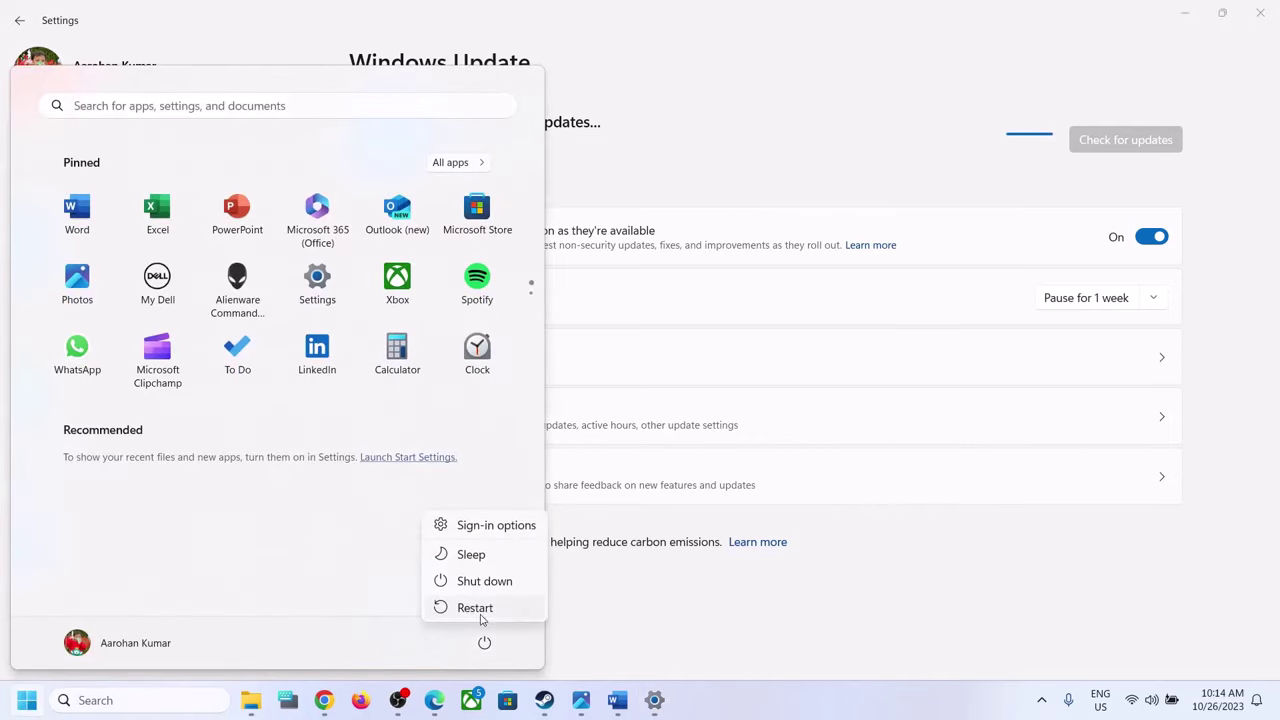
{"action": "left_click", "coordinate": [544, 700]}
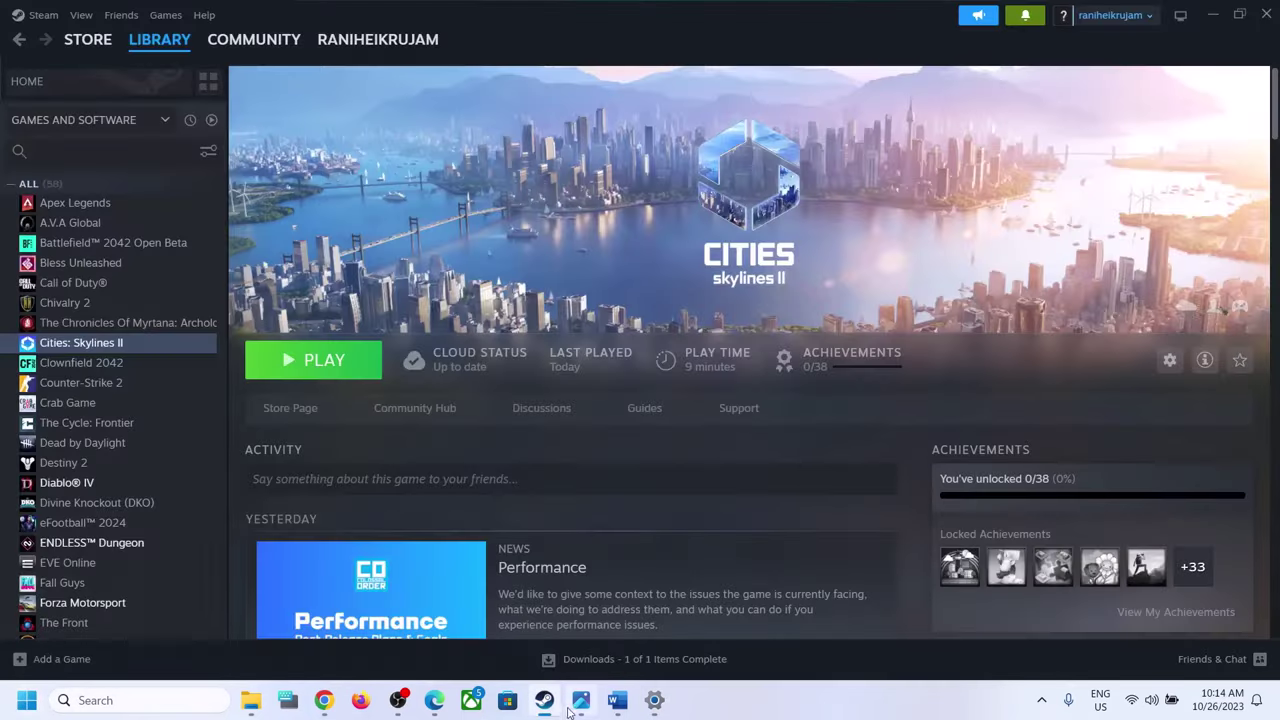
{"action": "left_click", "coordinate": [582, 702]}
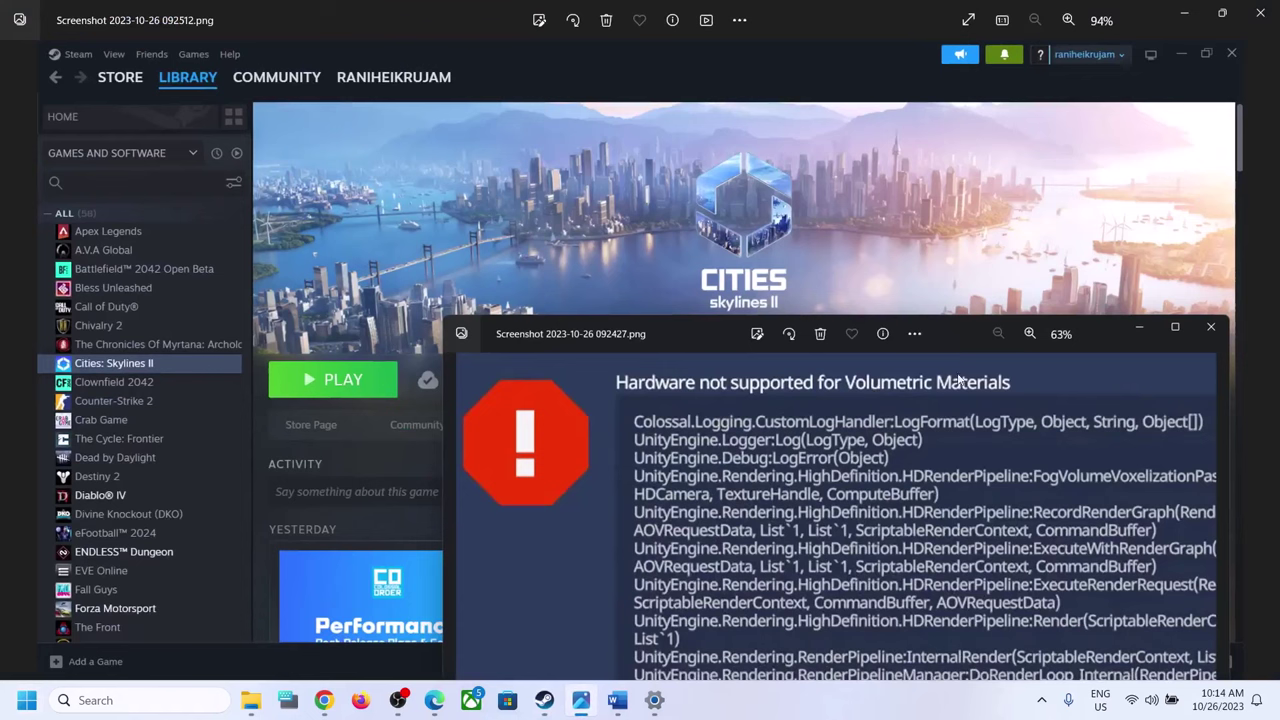